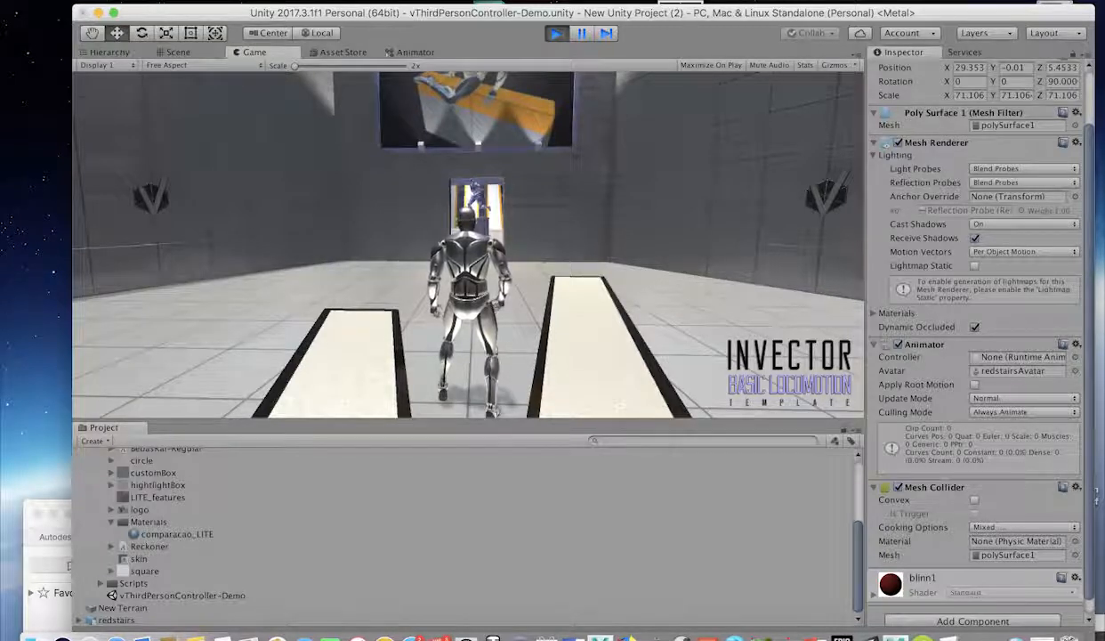
Run the character forward through the doorway into the arena and turn toward the red stairs.
key(w)
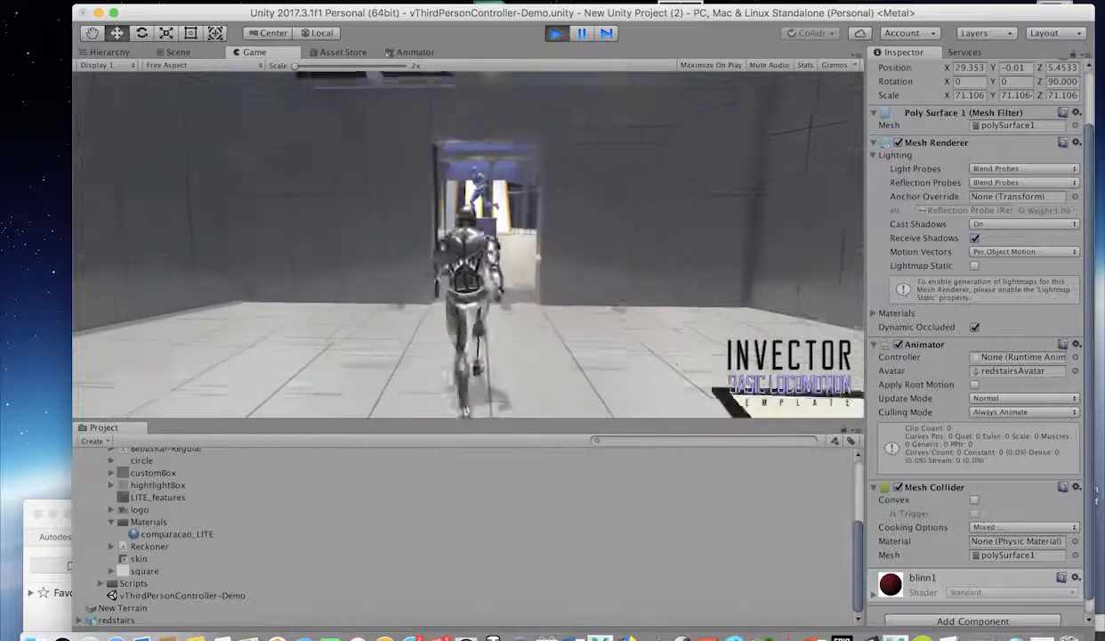
key(w)
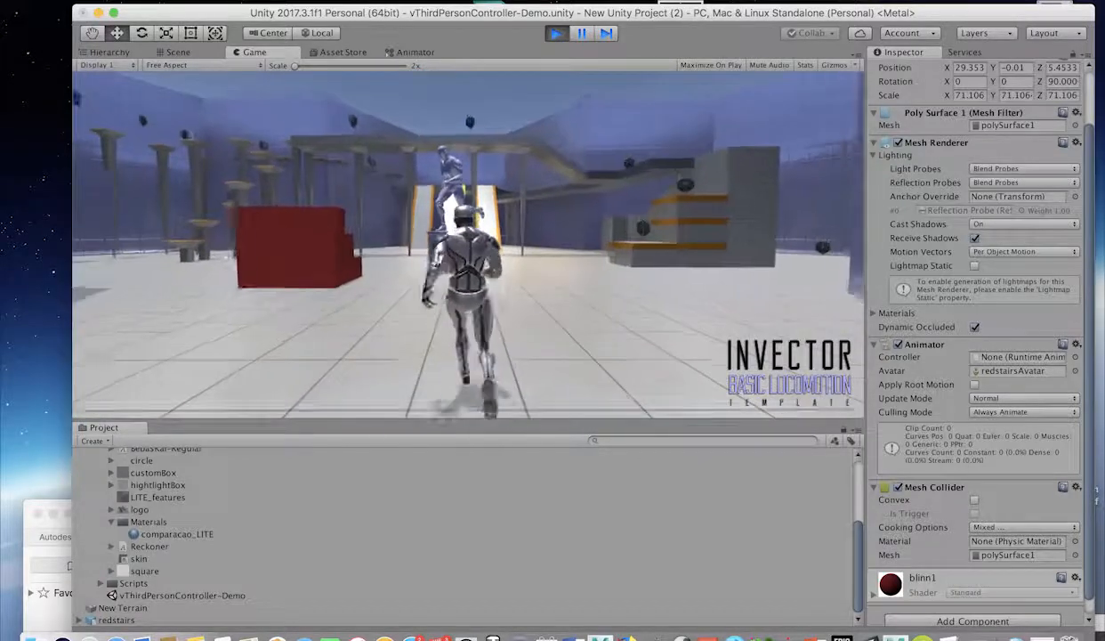
key(w)
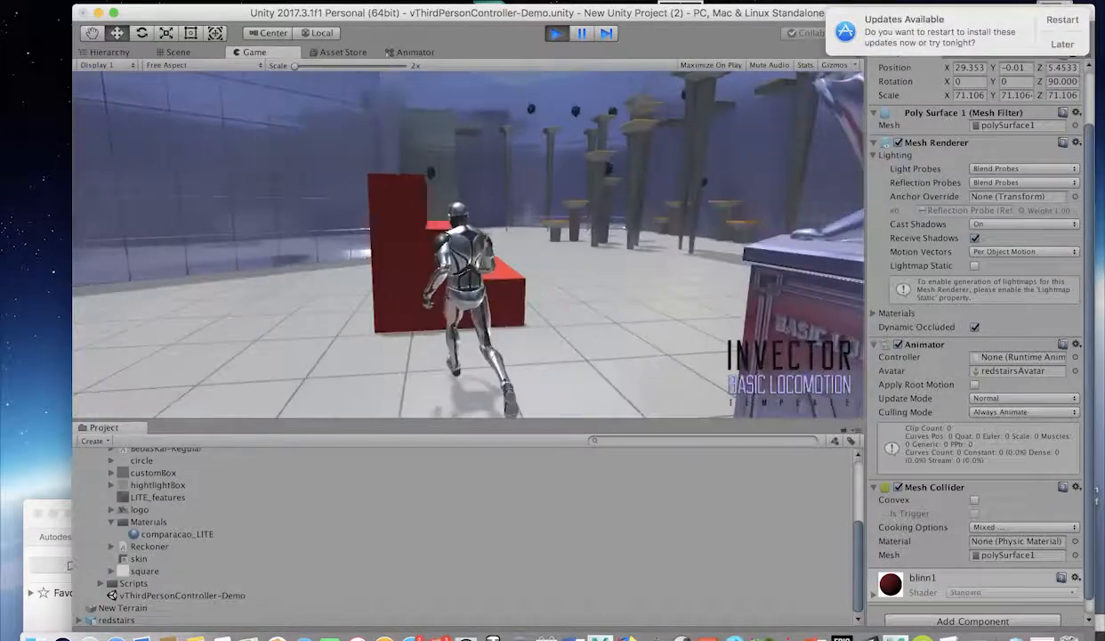
key(w)
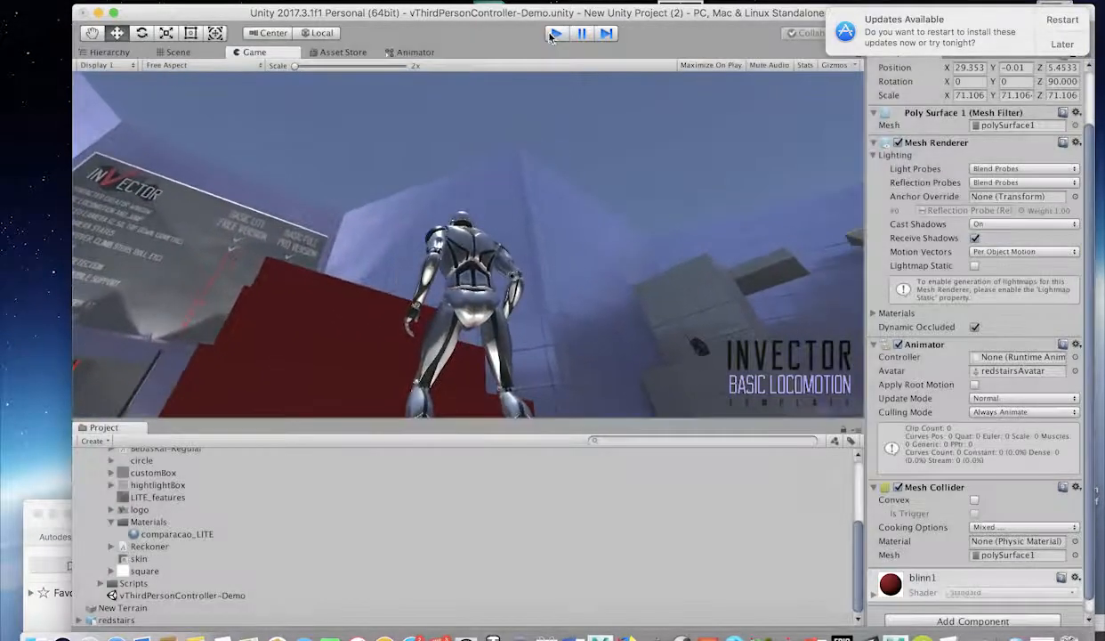
Stop the Unity game, switch to Maya and dismiss the macOS update prompts.
click(554, 33)
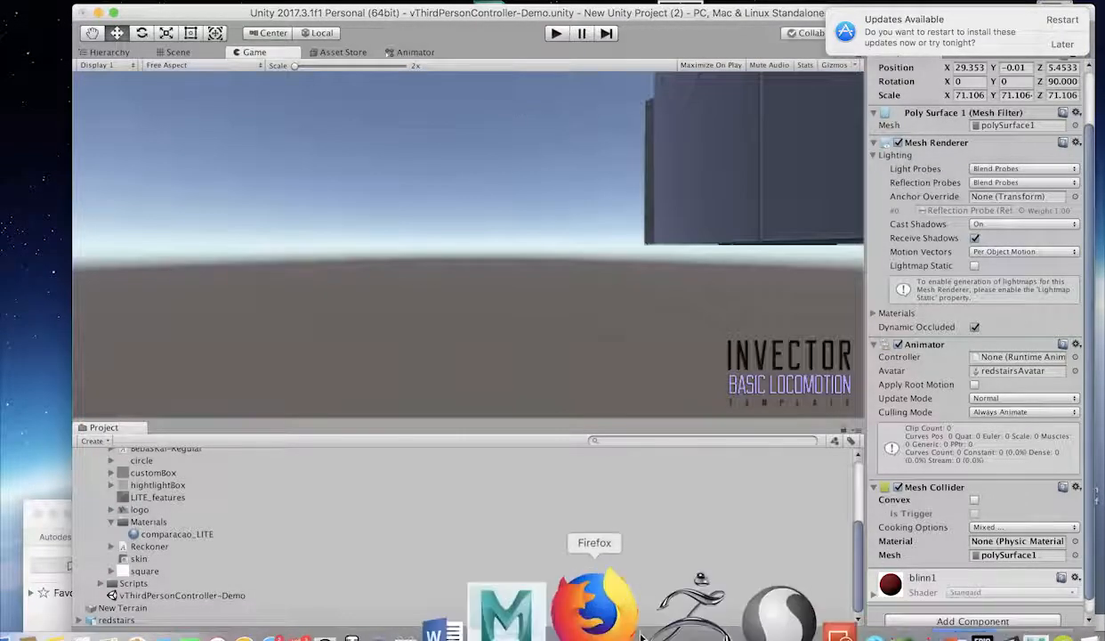
click(930, 608)
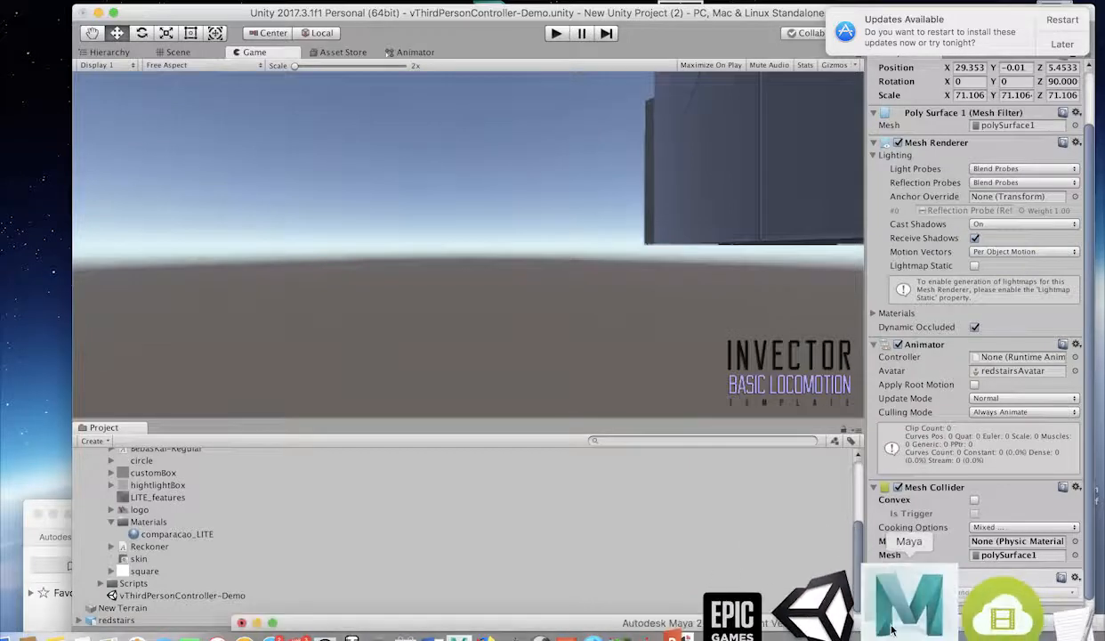
drag(642, 626, 417, 5)
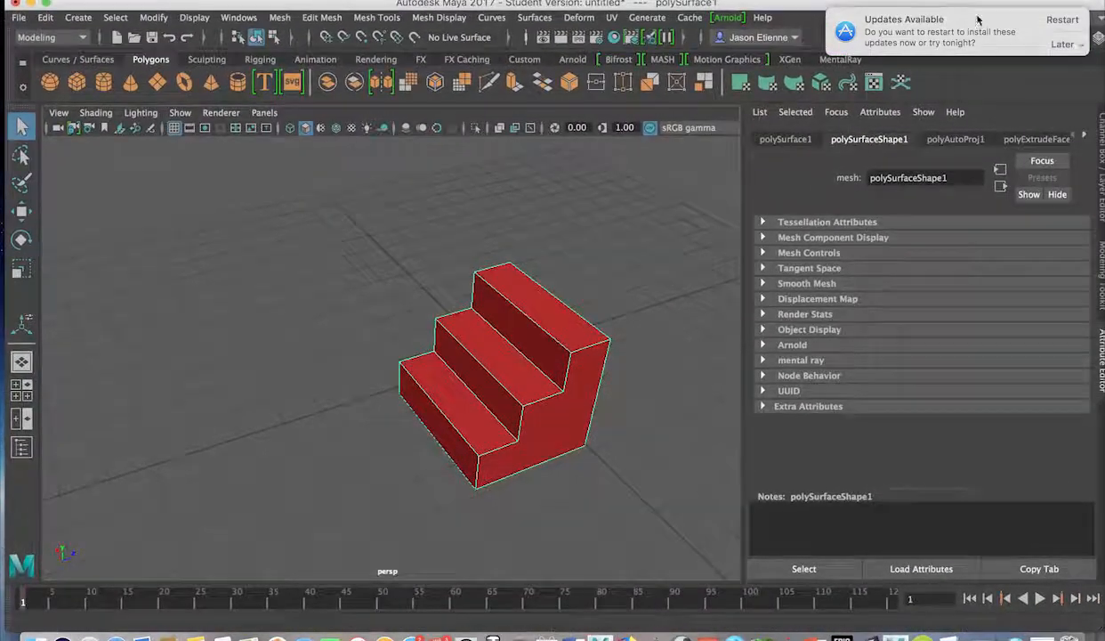
click(1065, 45)
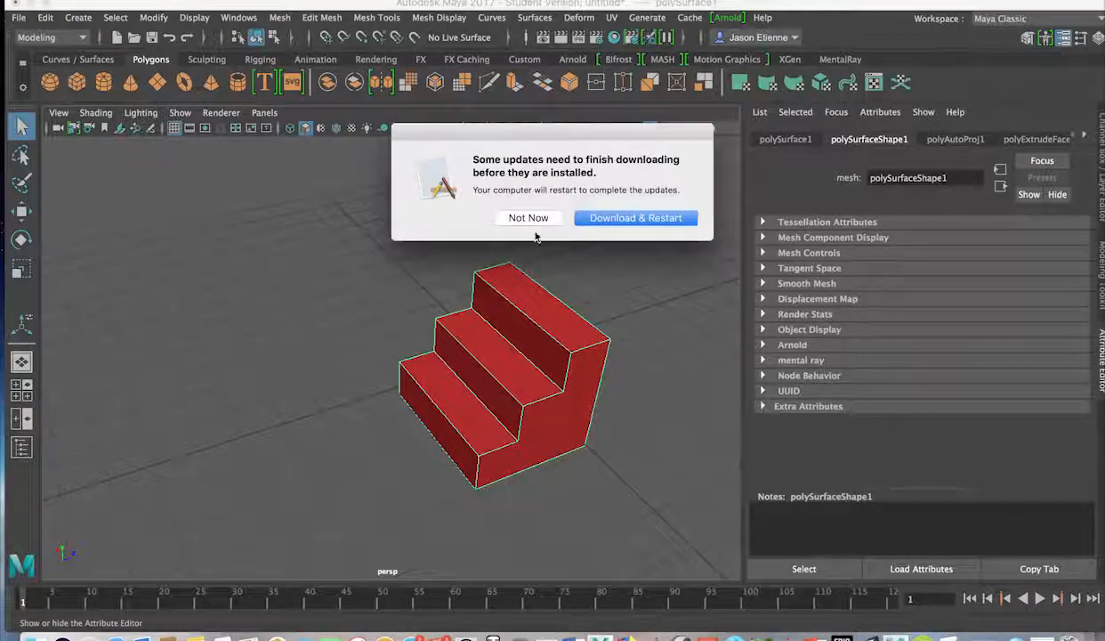
click(529, 218)
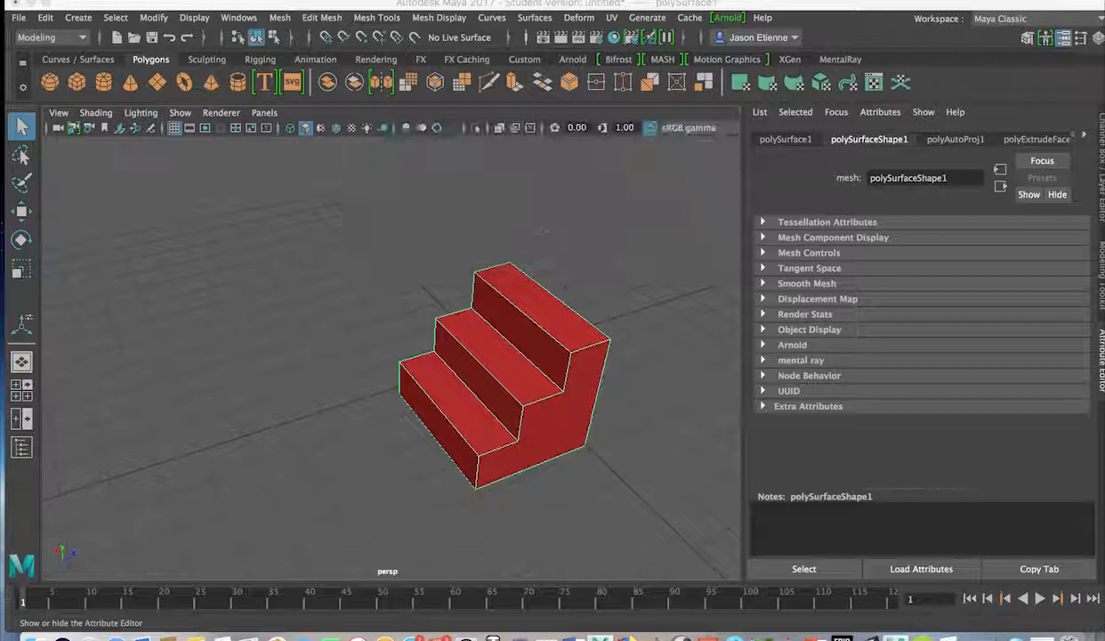
drag(257, 4, 277, 5)
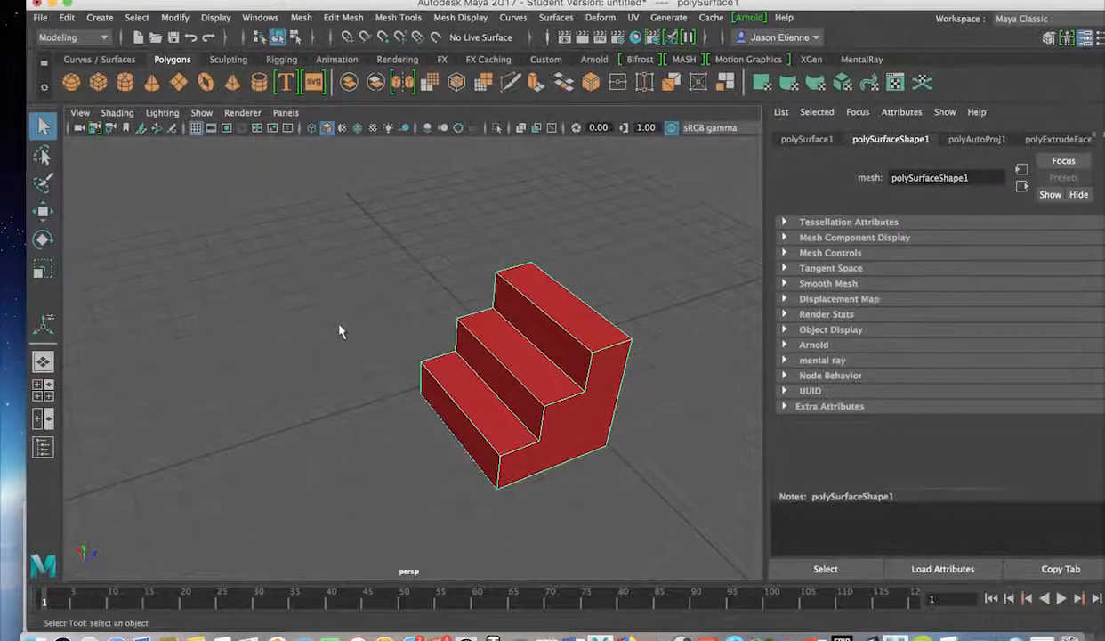
Dismiss the store sign-in request and orbit and zoom to frame the red stairs.
alt+drag(312, 325, 548, 288)
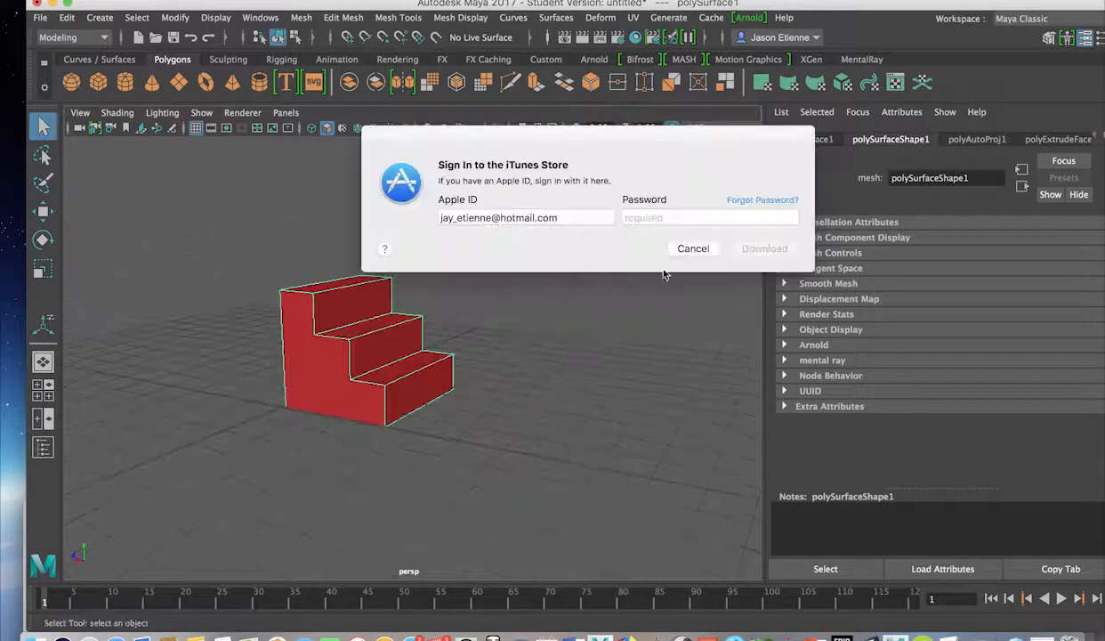
click(694, 249)
alt+drag(451, 317, 333, 363)
scroll(333, 363, up, 8)
scroll(332, 356, down, 8)
scroll(337, 365, down, 5)
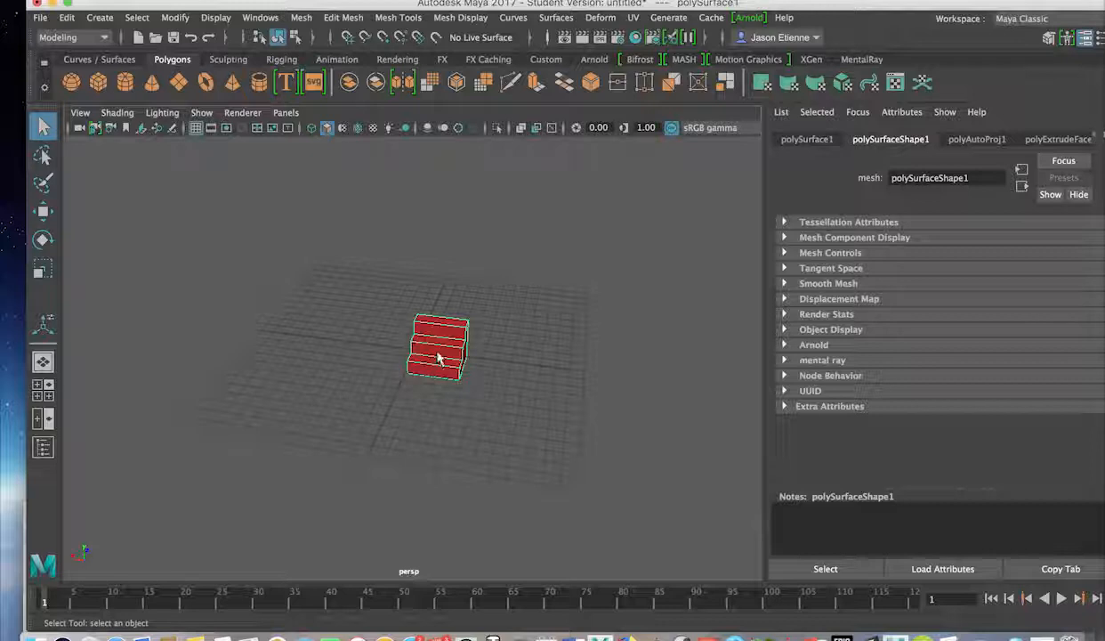
Slide the red stairs to the left along the X axis with the Move tool.
key(w)
right_drag(447, 350, 530, 170)
drag(405, 364, 248, 358)
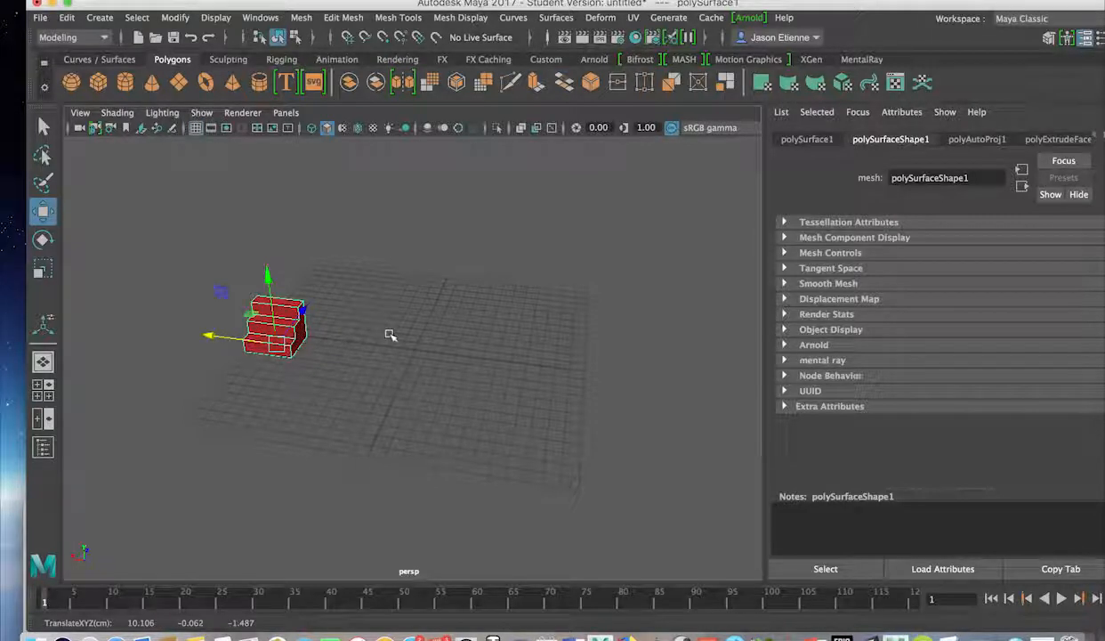
alt+drag(430, 353, 297, 402)
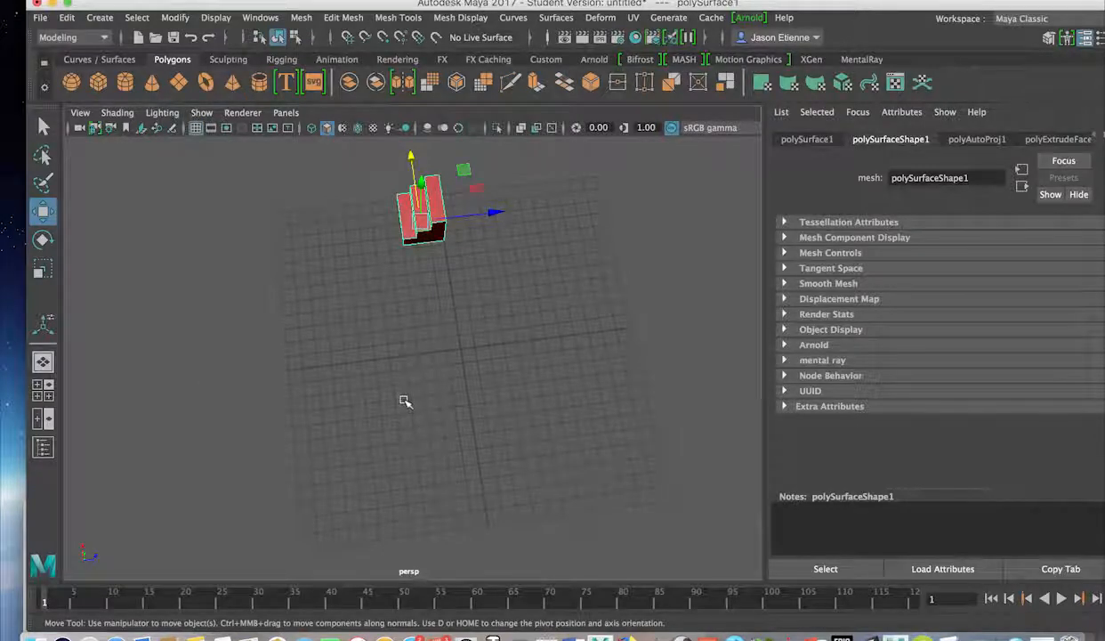
Switch to the four-view layout and maximize the top orthographic view.
key(space)
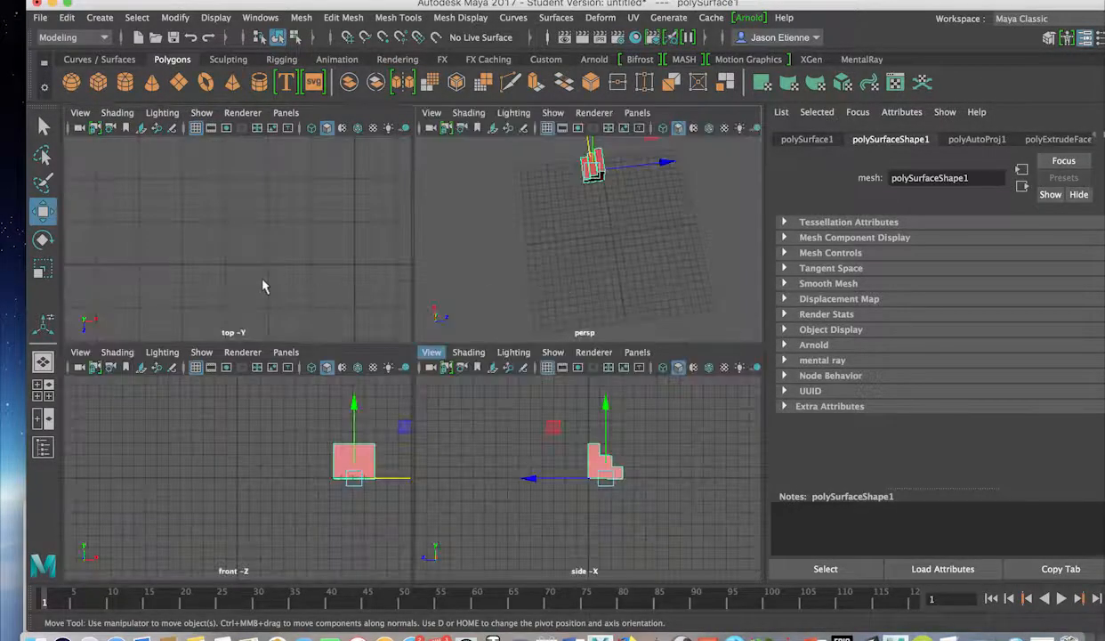
key(space)
scroll(436, 378, down, 5)
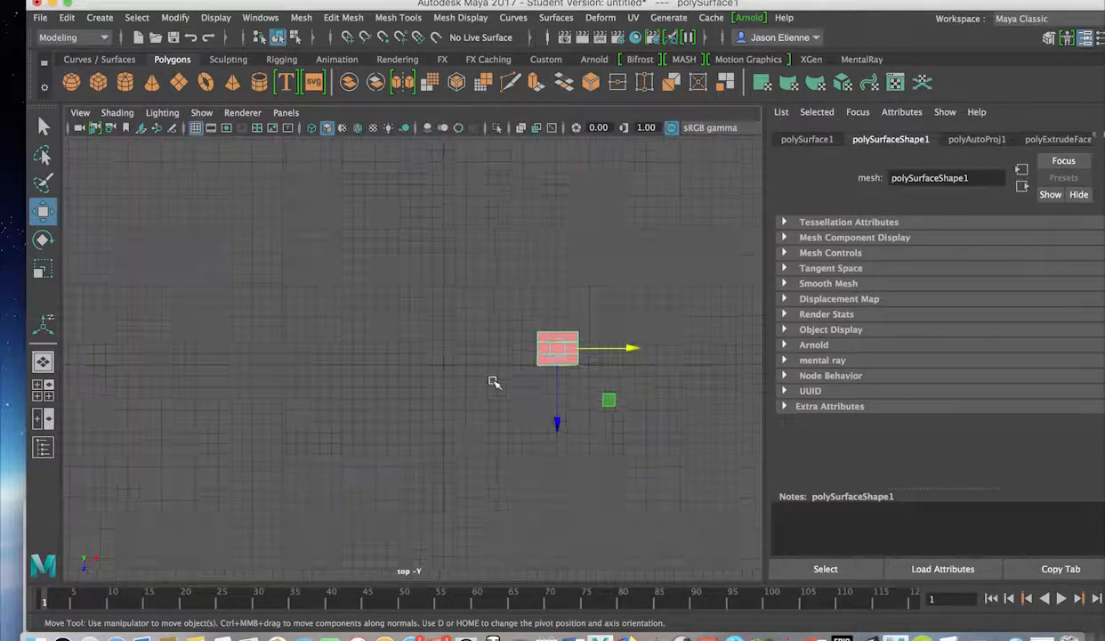
scroll(494, 383, up, 8)
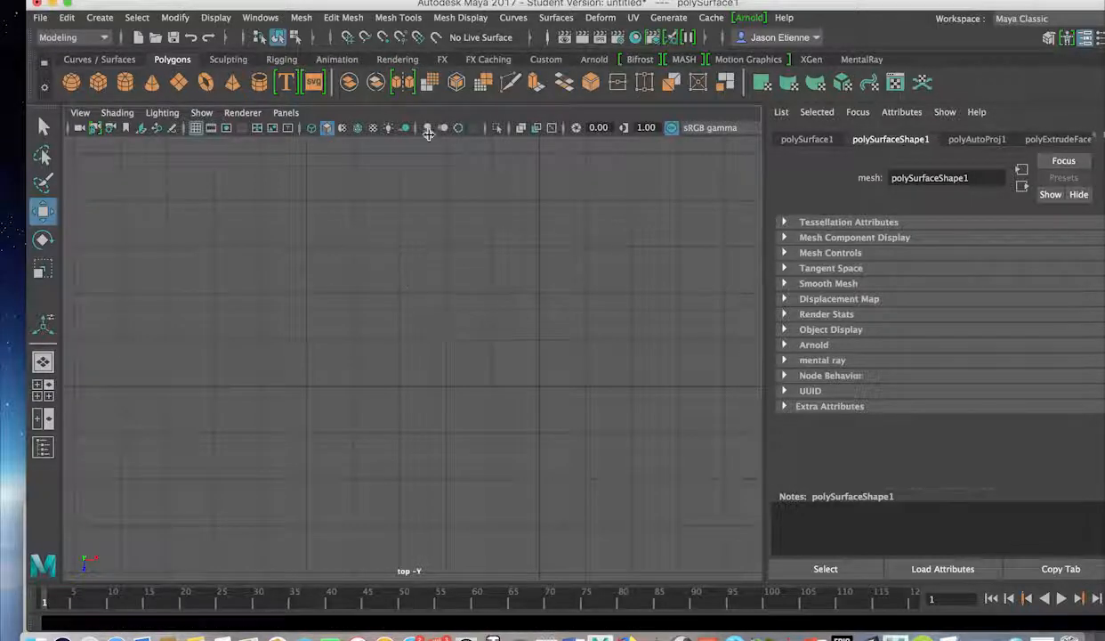
Start Mesh Tools > Create Polygon and place the corners of the first step.
click(454, 20)
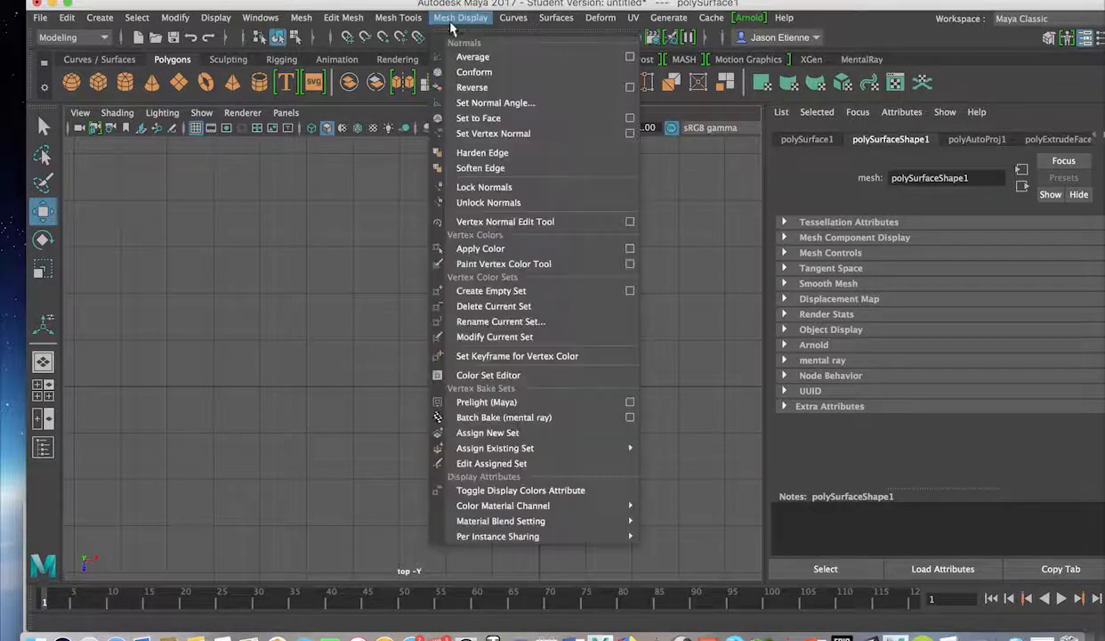
mouse_move(399, 17)
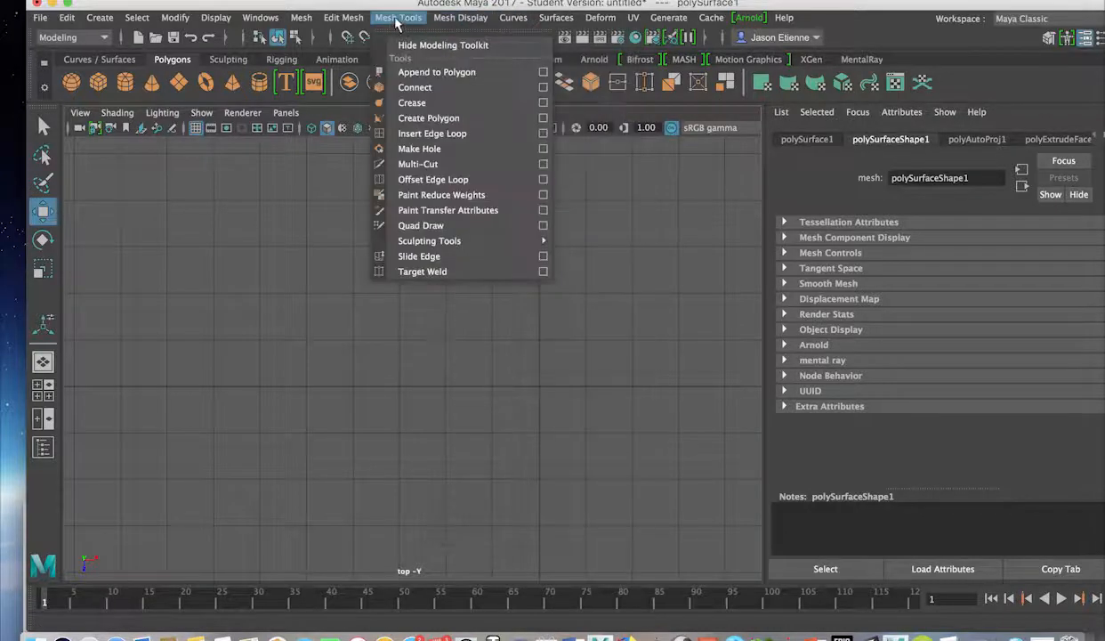
click(432, 118)
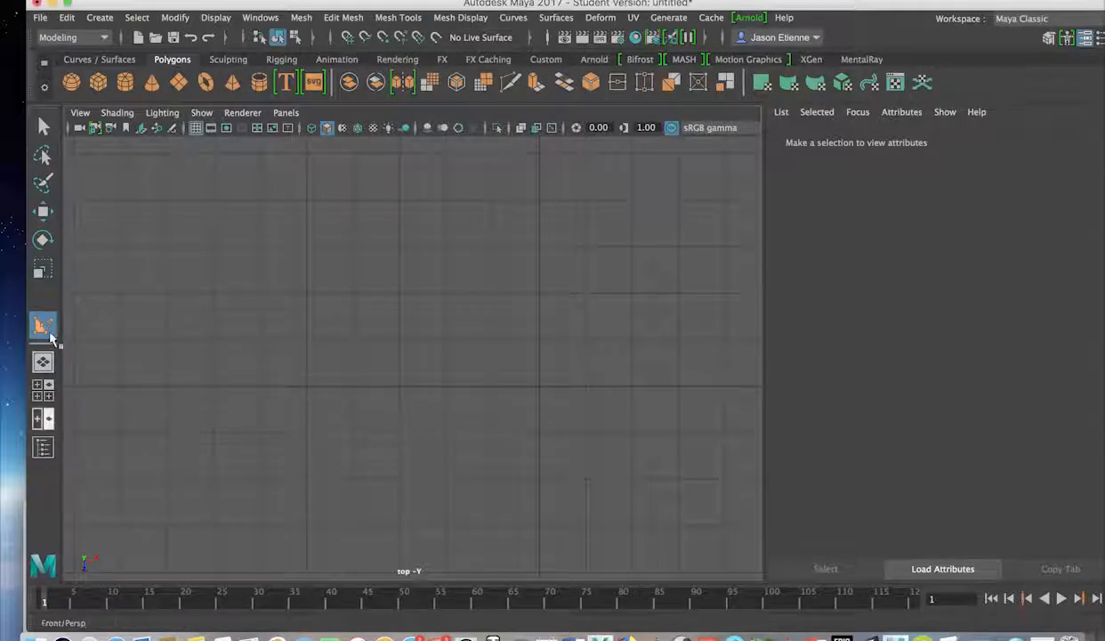
click(306, 388)
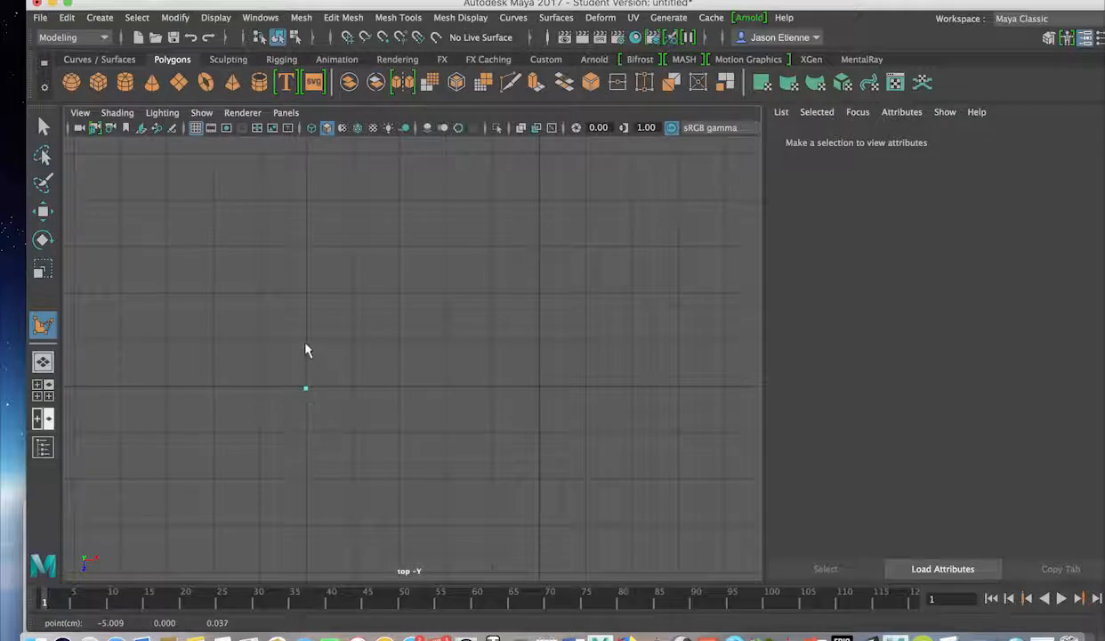
click(305, 341)
click(352, 340)
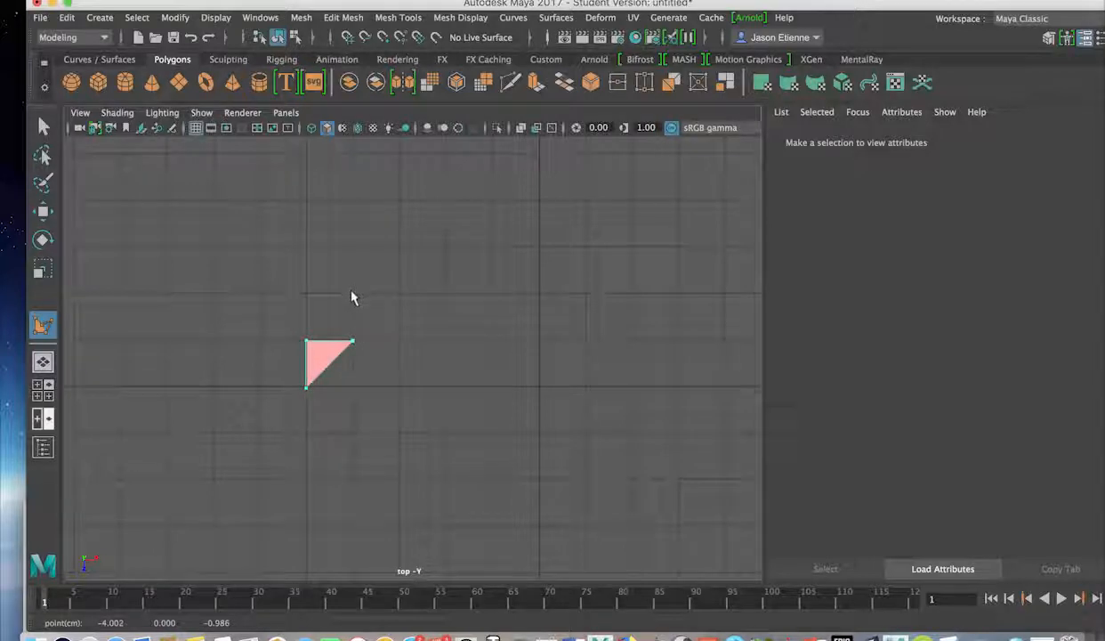
Outline the rises and treads of the remaining steps and close the profile at bottom-right.
click(352, 294)
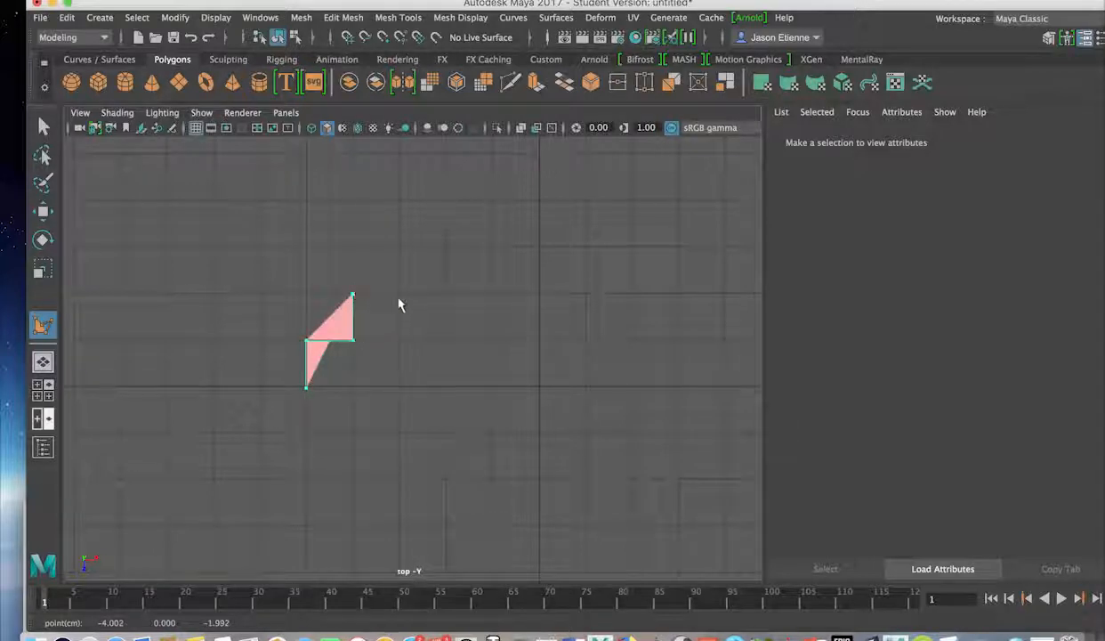
click(399, 295)
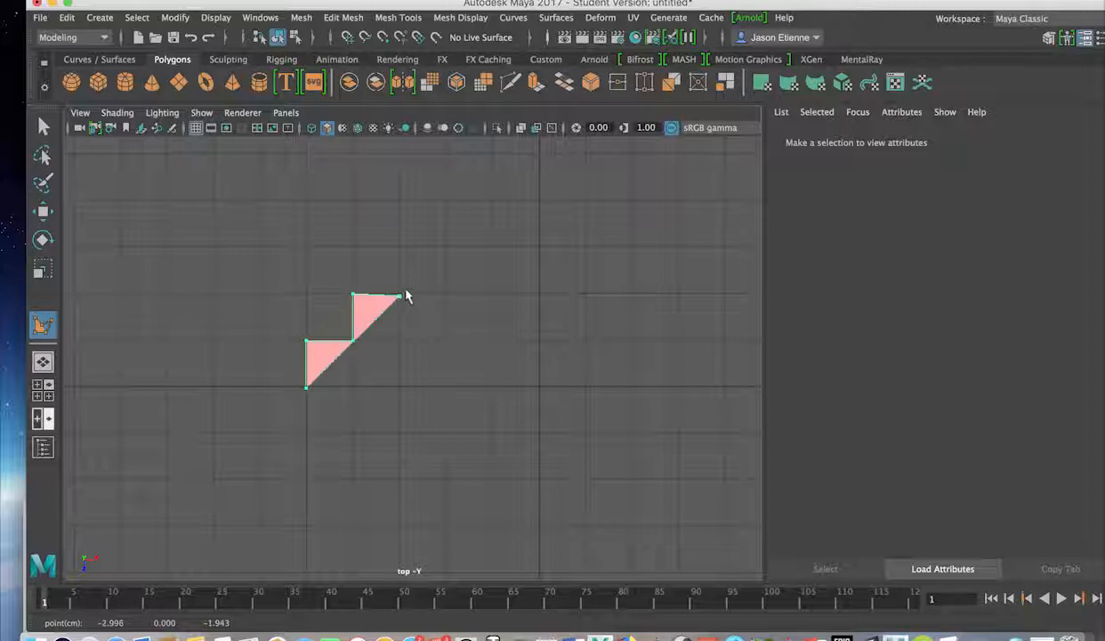
click(397, 249)
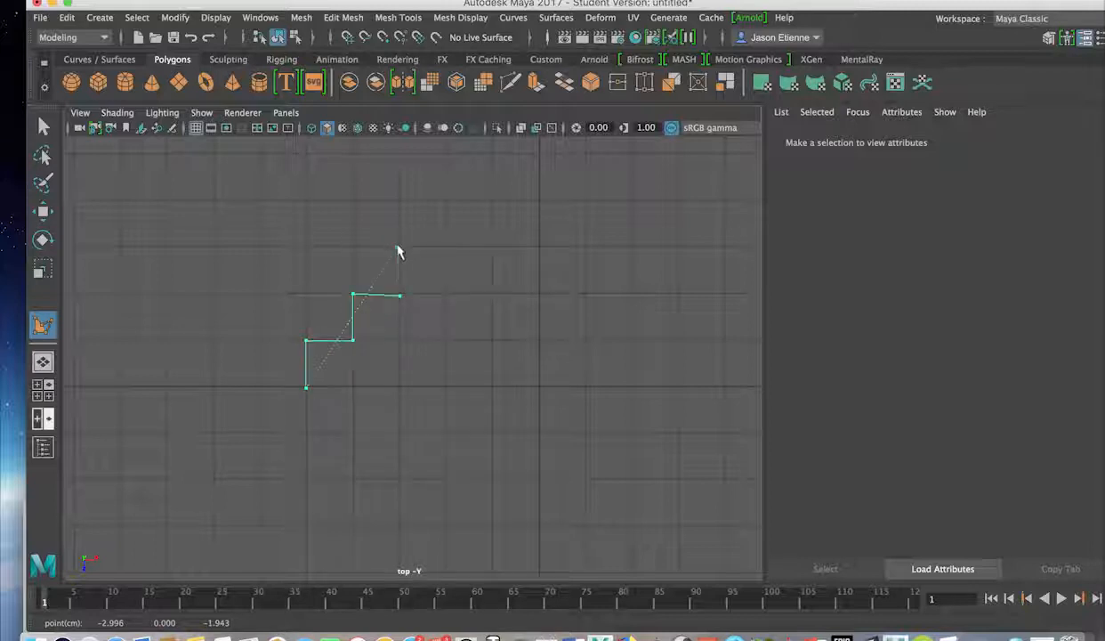
click(446, 246)
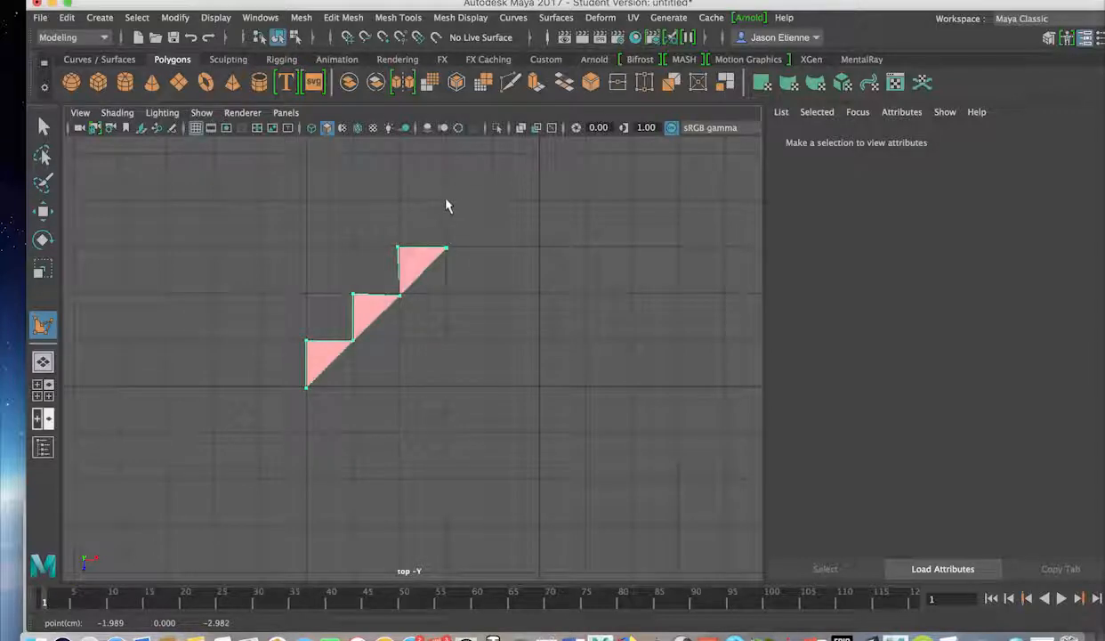
click(447, 203)
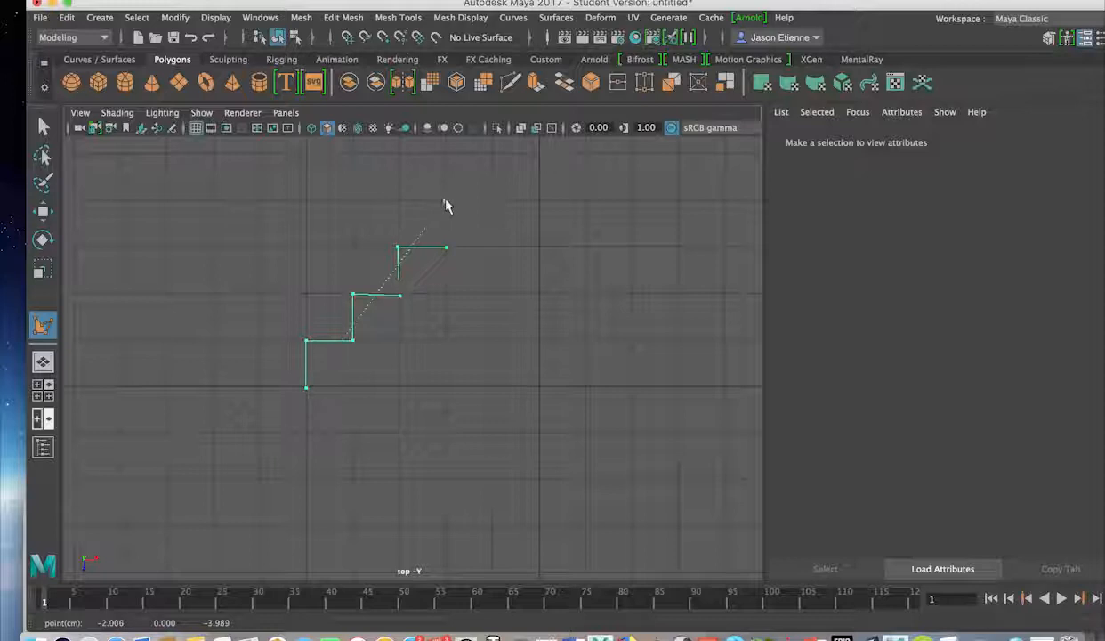
click(495, 203)
click(493, 161)
click(539, 158)
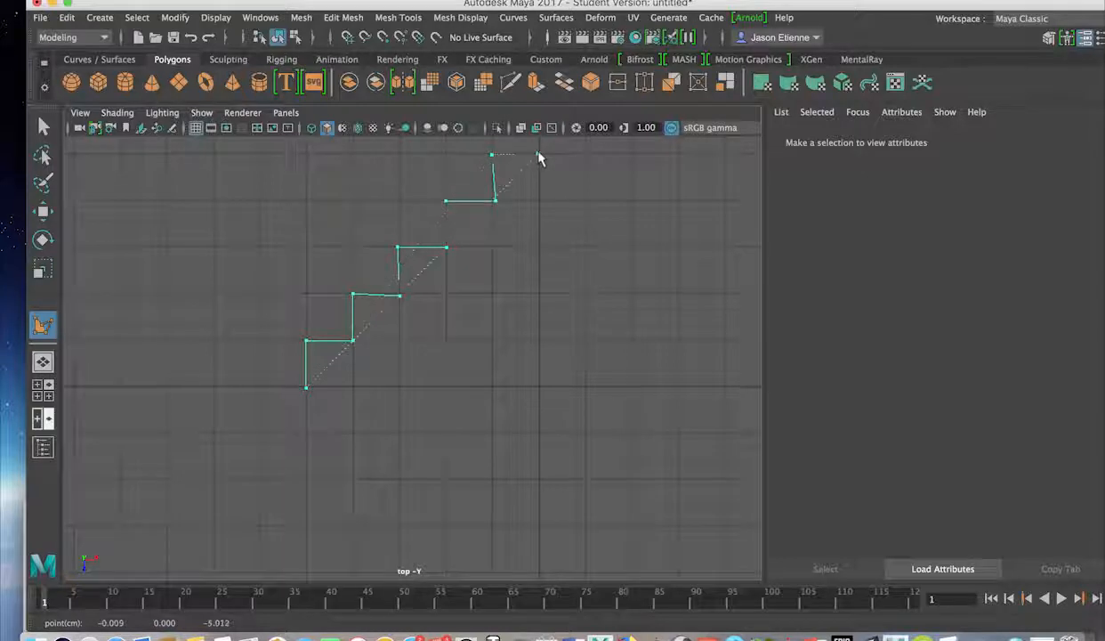
click(538, 388)
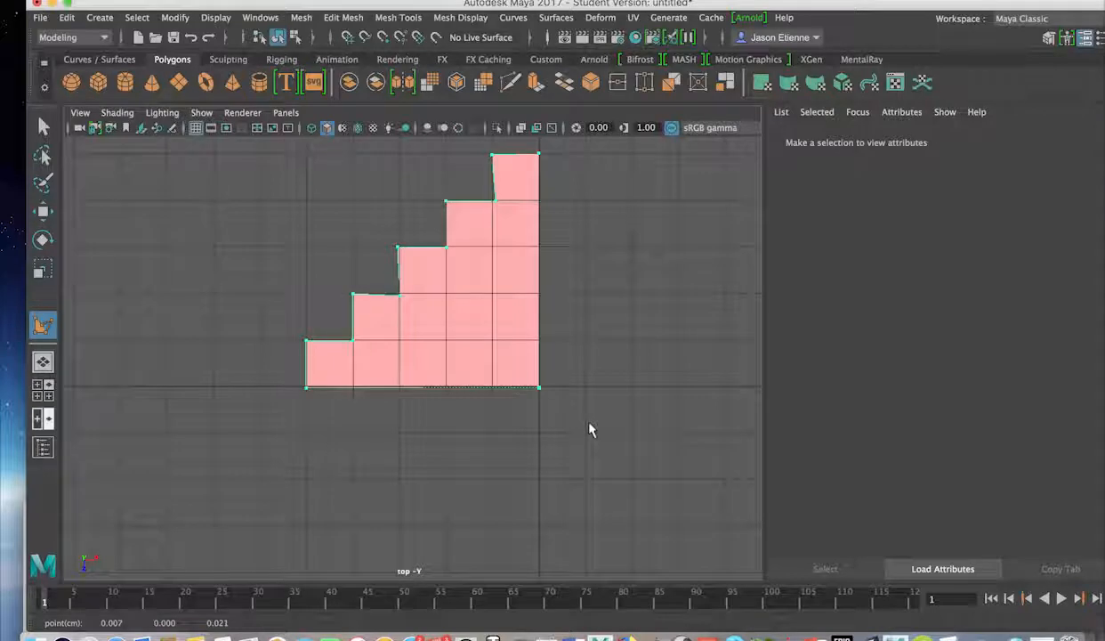
key(w)
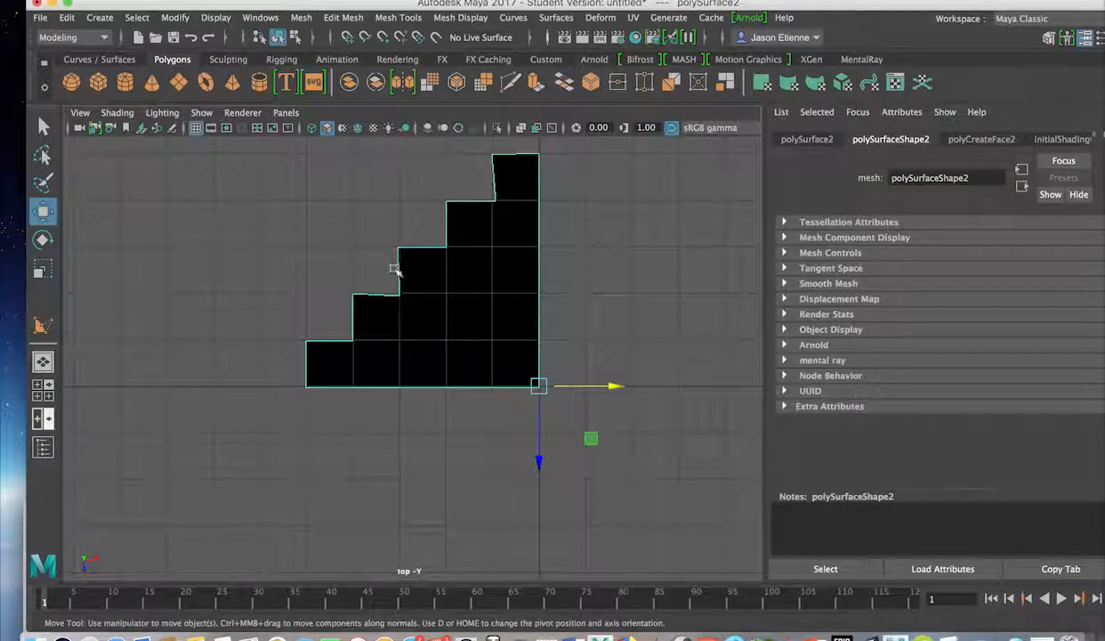
click(160, 114)
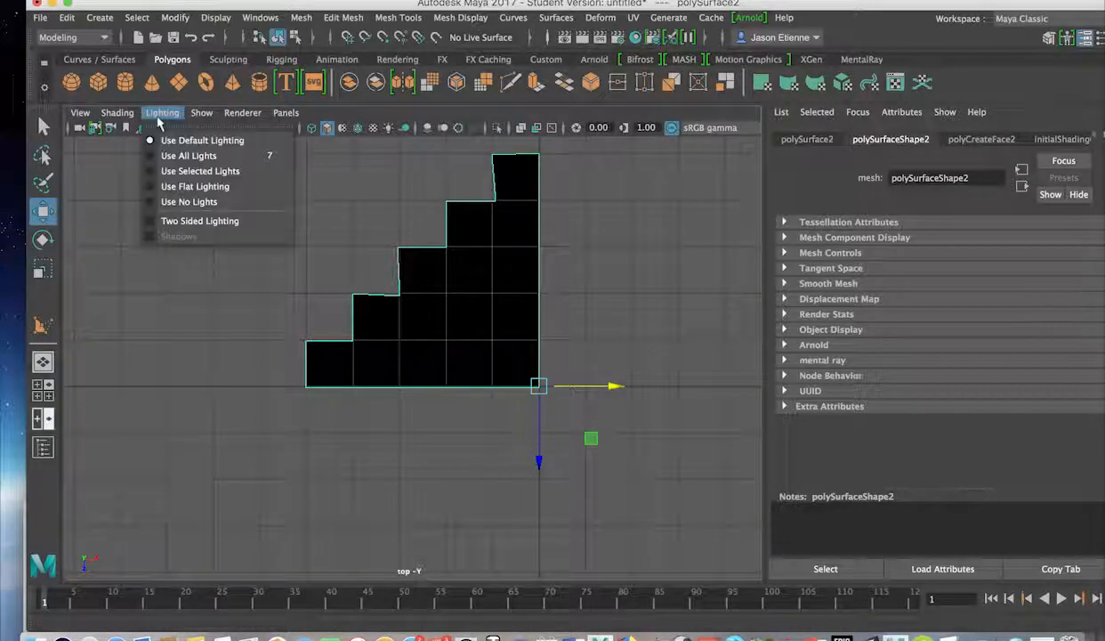
click(155, 222)
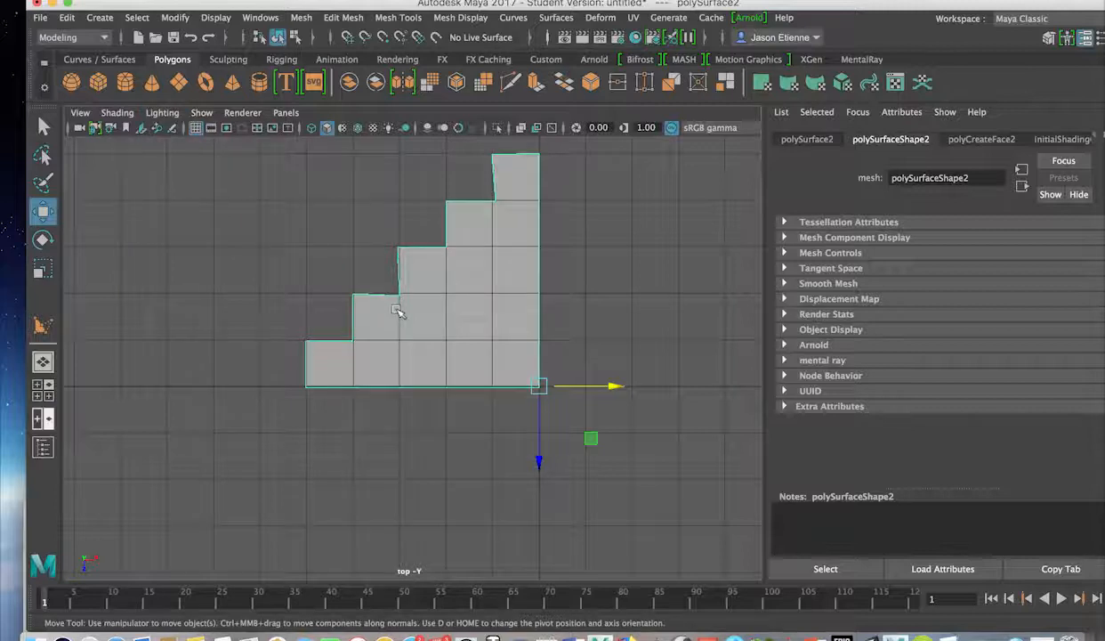
scroll(397, 309, down, 3)
scroll(427, 339, up, 5)
scroll(428, 333, down, 5)
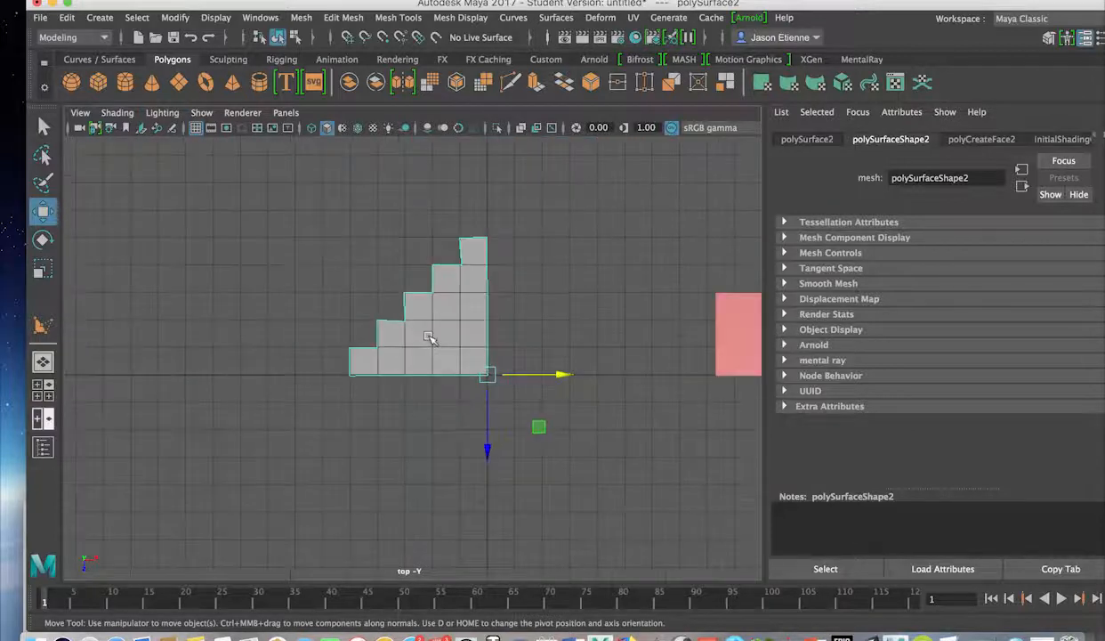
key(space)
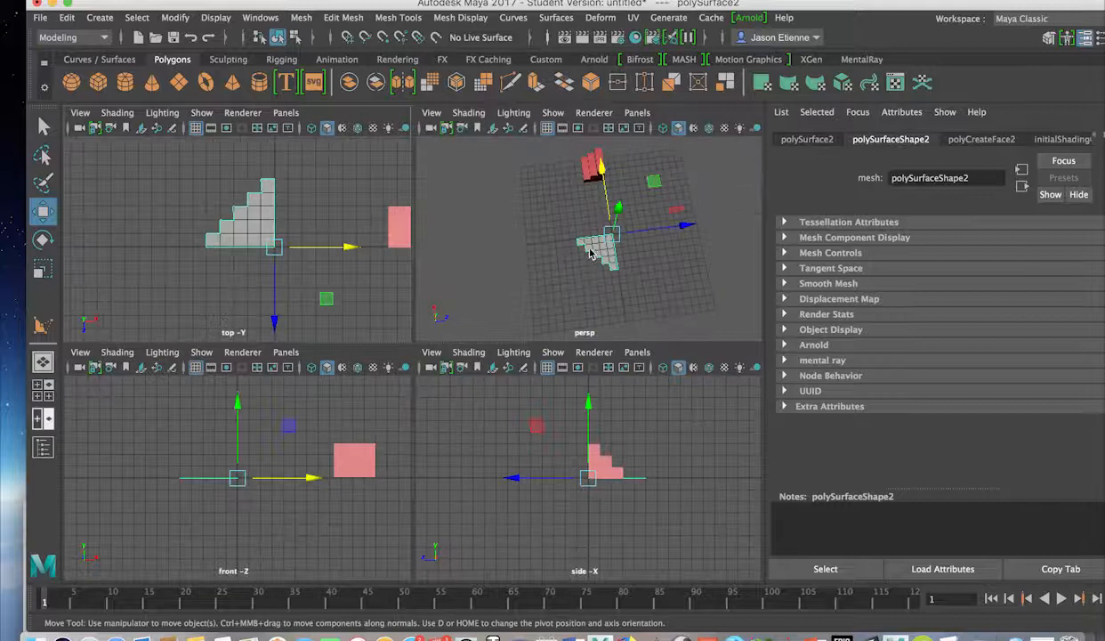
key(space)
scroll(585, 265, down, 3)
scroll(577, 291, up, 8)
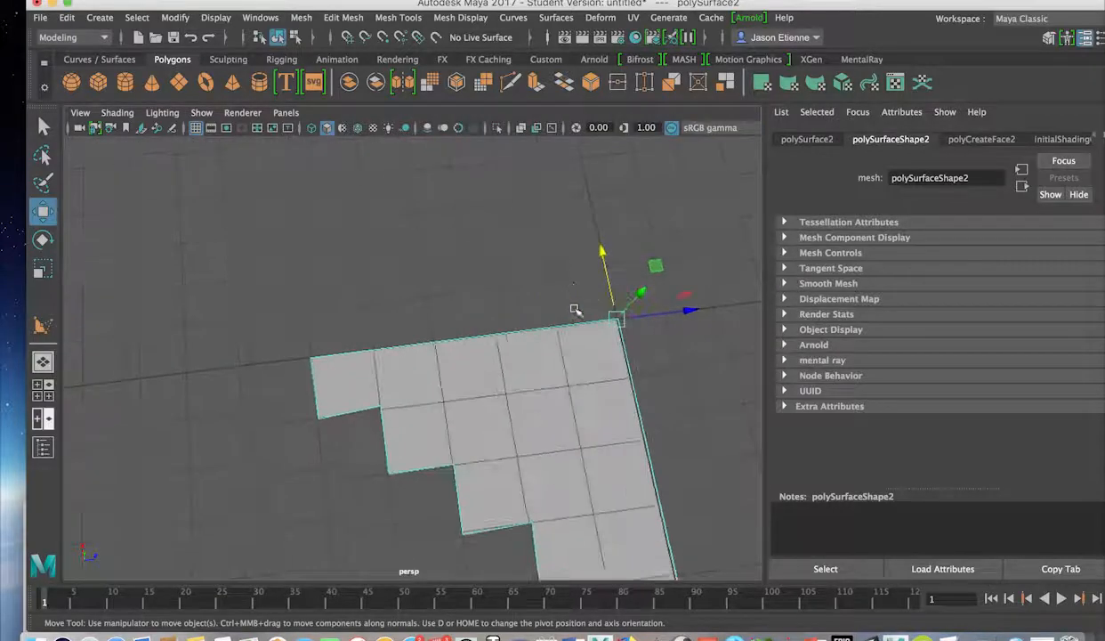
scroll(561, 267, down, 2)
alt+drag(546, 215, 401, 304)
key(space)
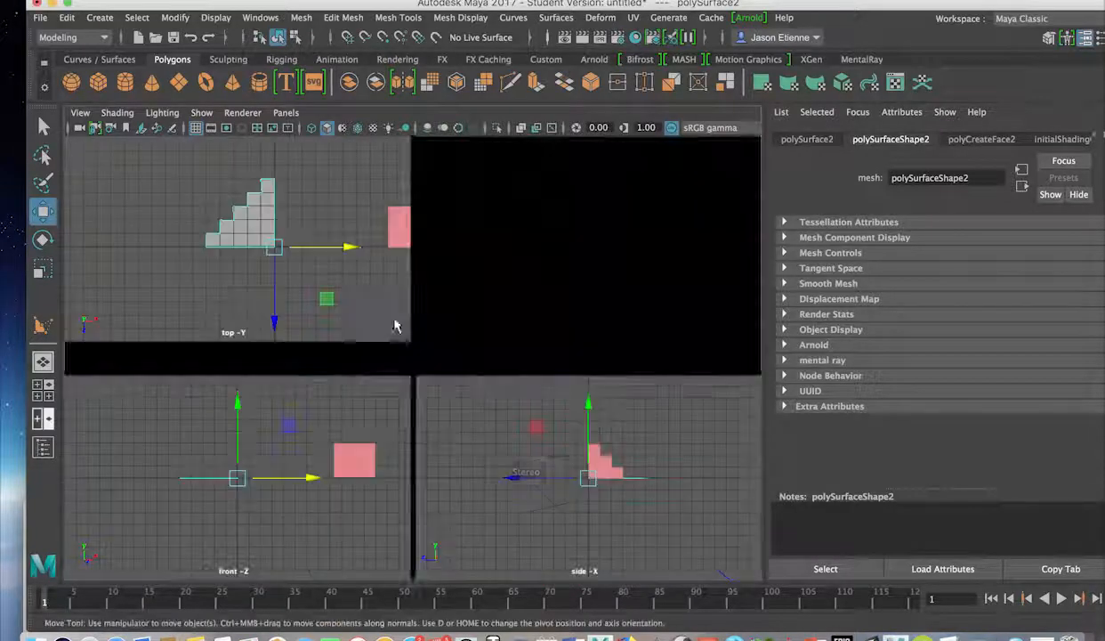
key(space)
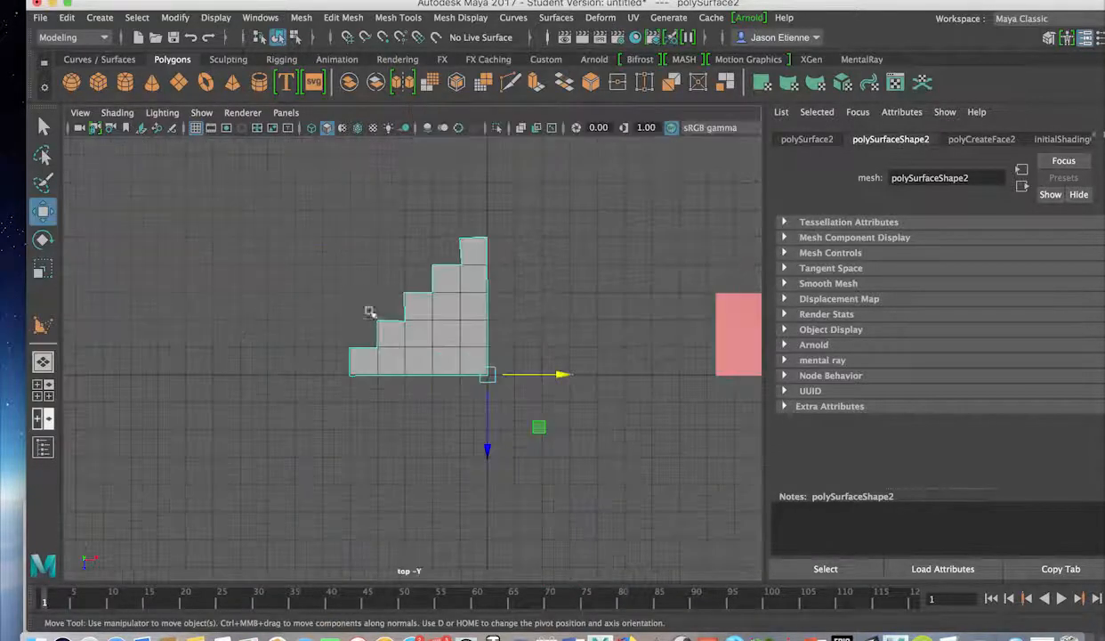
scroll(401, 320, down, 1)
scroll(407, 327, up, 6)
scroll(407, 332, down, 5)
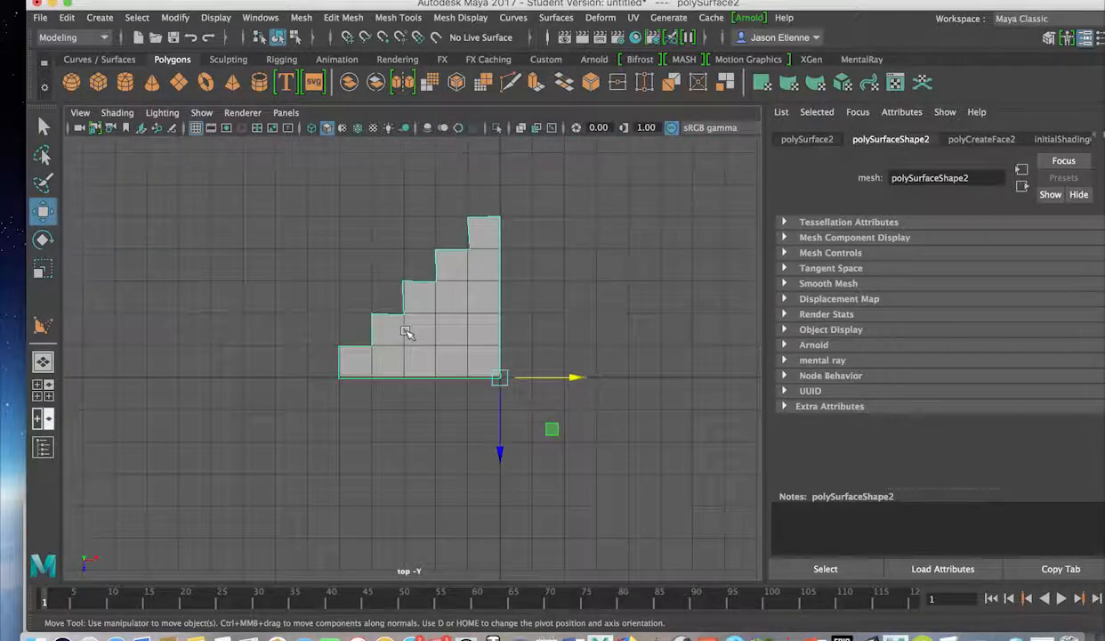
scroll(406, 334, up, 4)
In Vertex mode, straighten the stray step corner vertex and turn on X-Ray.
scroll(405, 337, up, 3)
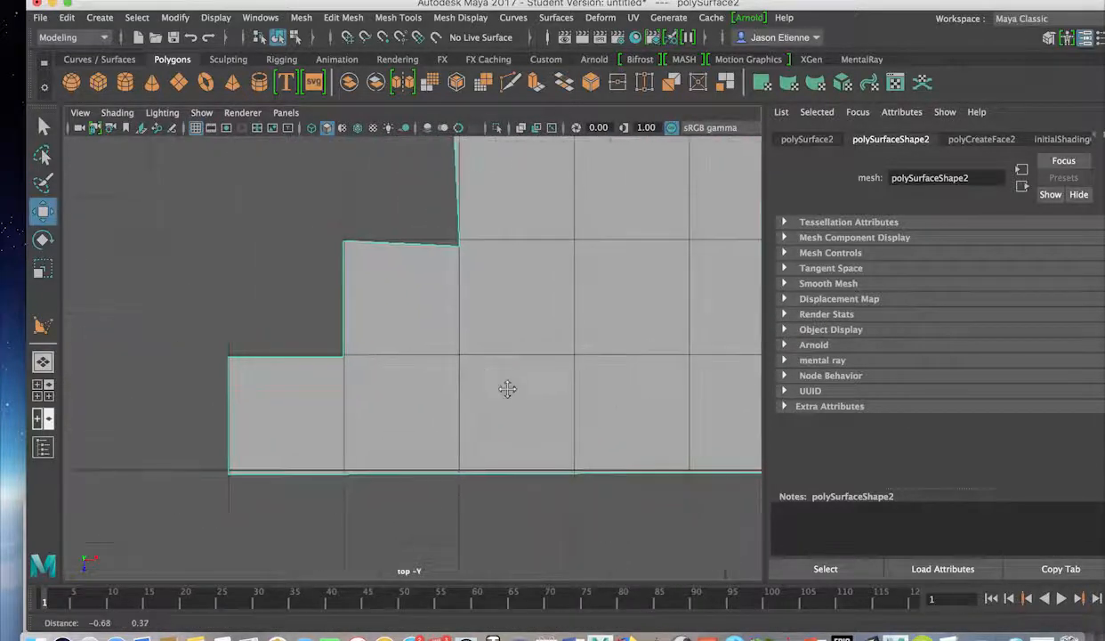
right_drag(404, 192, 332, 194)
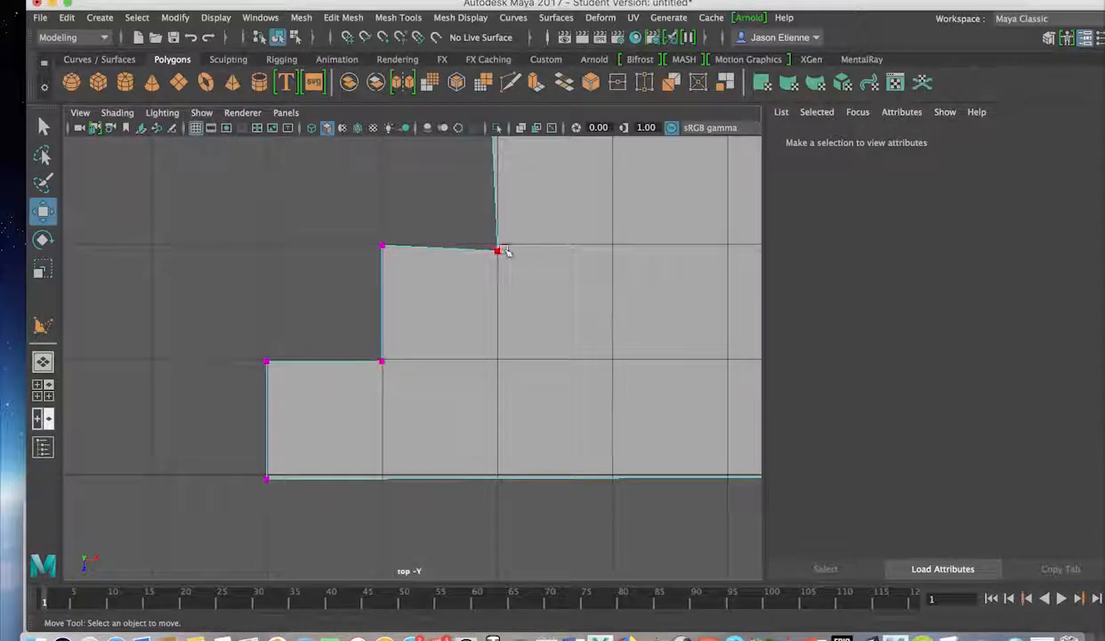
click(506, 252)
drag(500, 251, 499, 247)
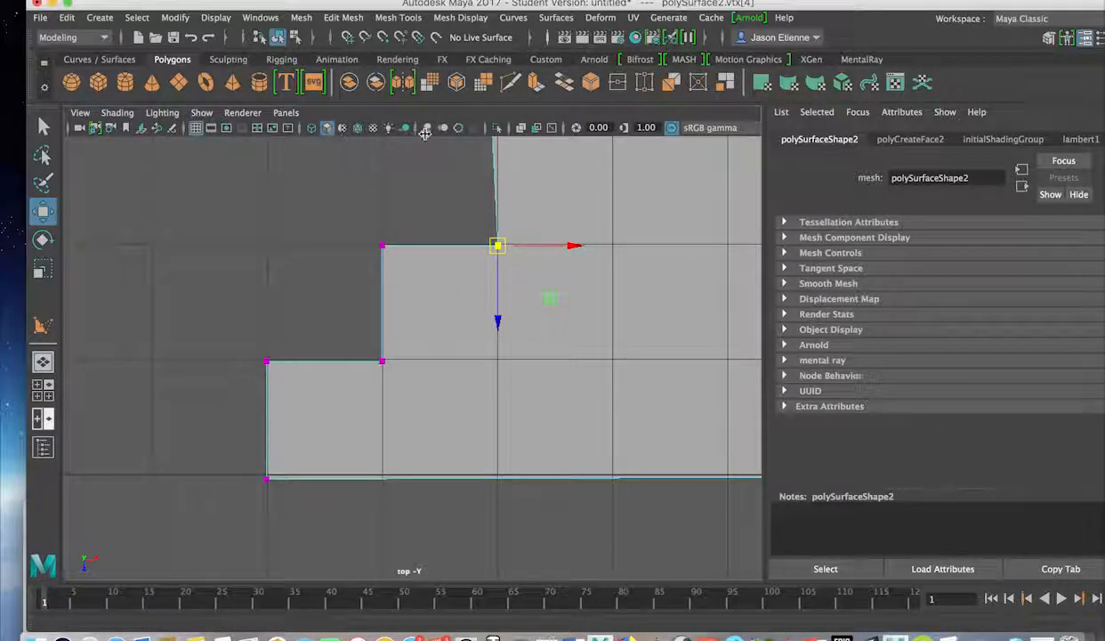
click(521, 127)
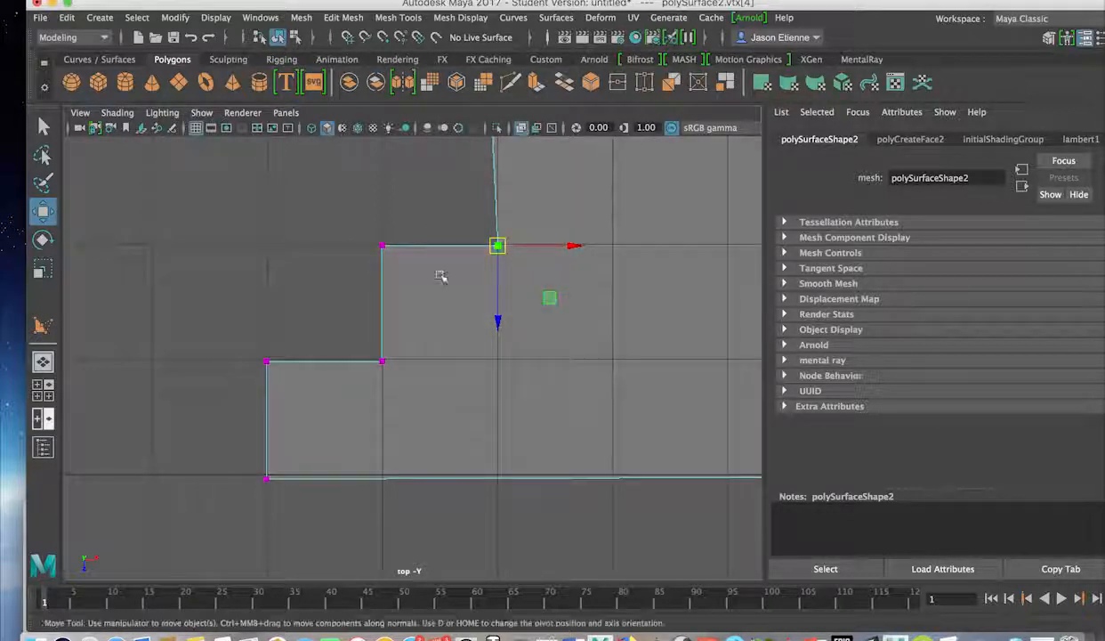
Snap the lowest step corners and the bottom-left vertex onto the grid lines.
click(269, 360)
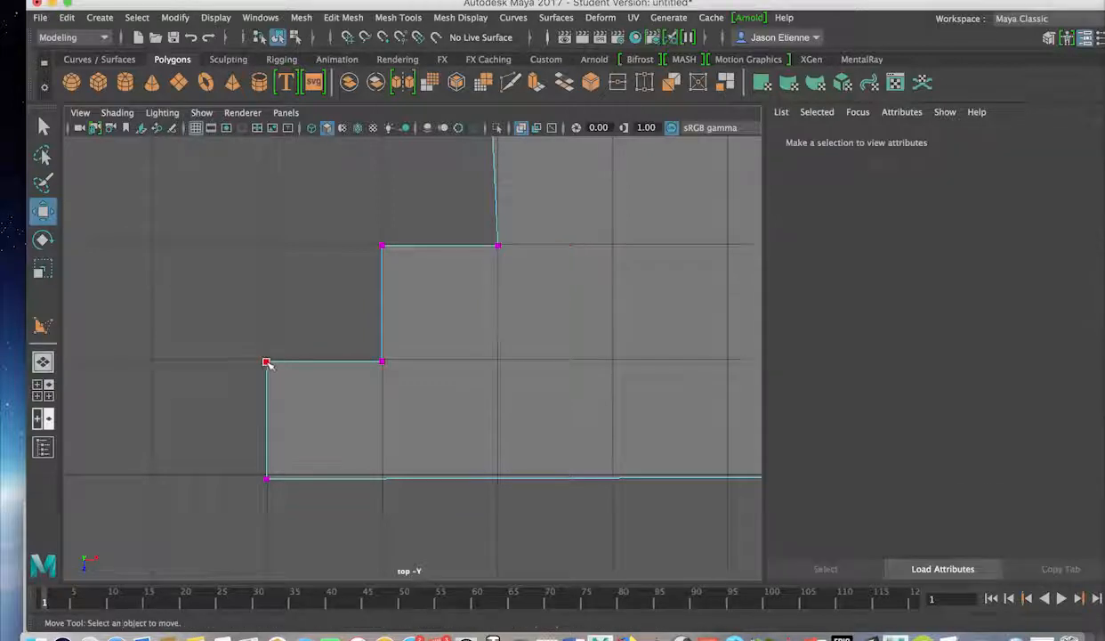
click(269, 359)
drag(269, 359, 269, 360)
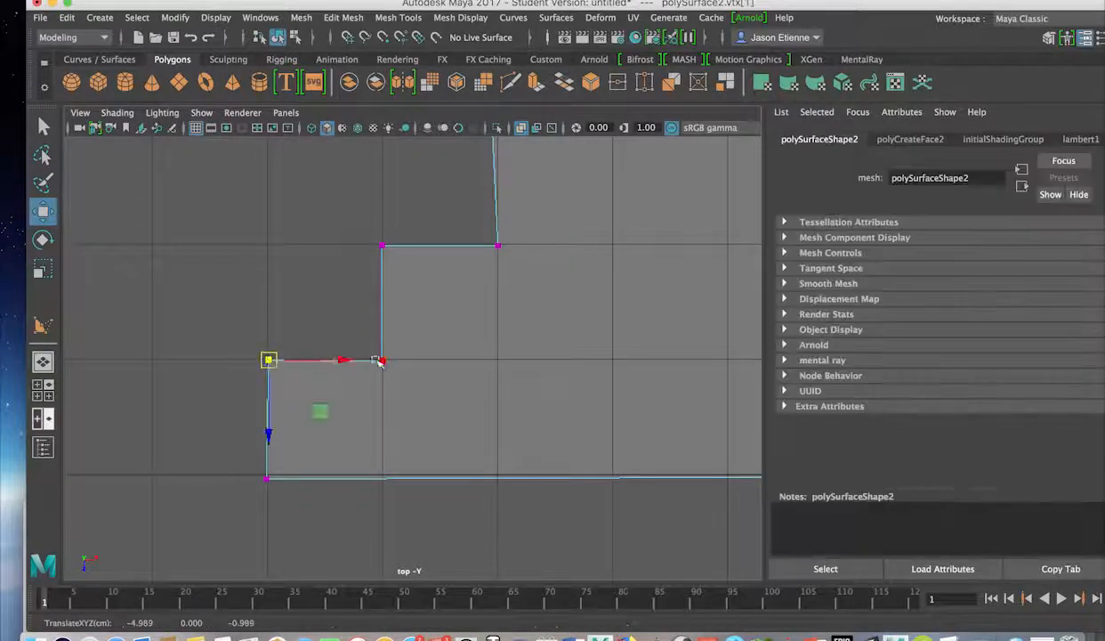
click(381, 361)
drag(382, 360, 382, 359)
click(265, 478)
drag(266, 478, 269, 475)
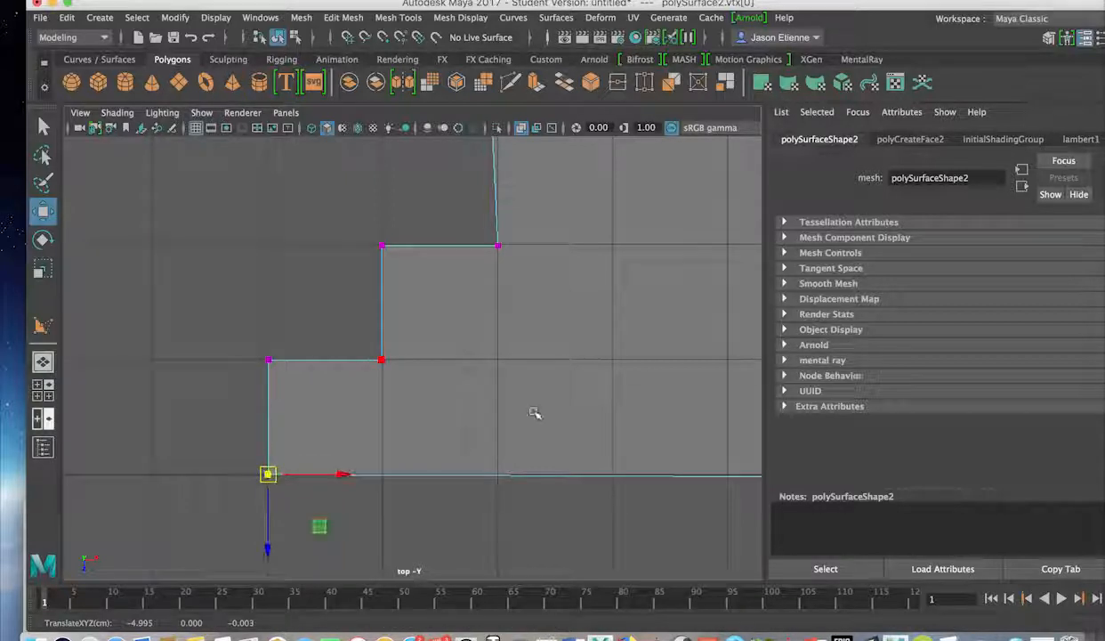
mouse_move(535, 413)
middle_down()
mouse_move(465, 411)
mouse_move(532, 413)
middle_up()
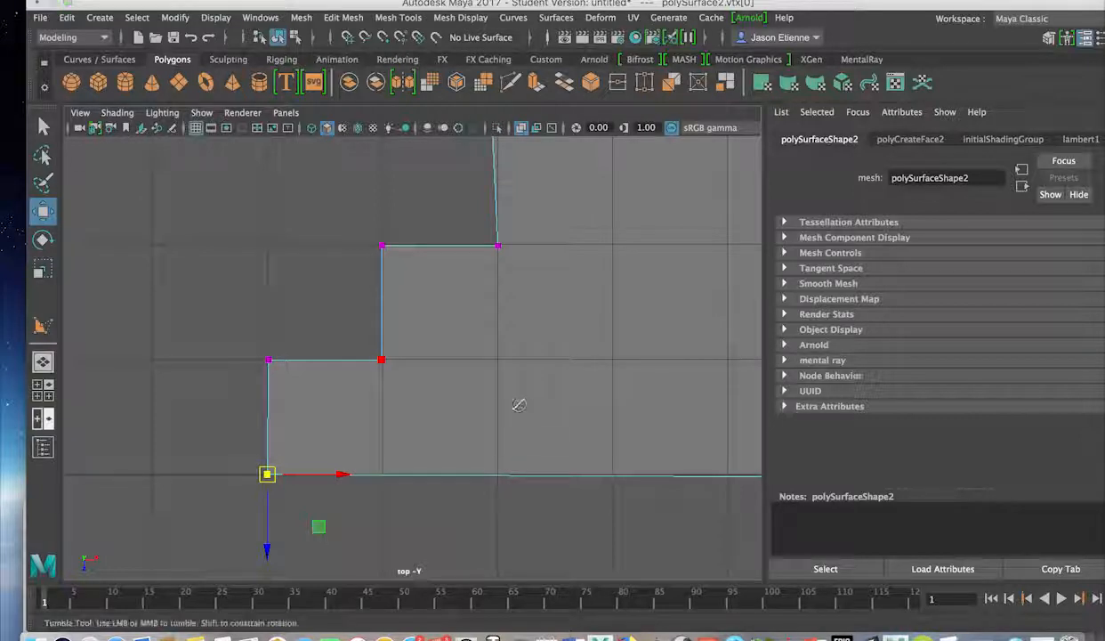
alt+drag(519, 405, 501, 403)
click(365, 258)
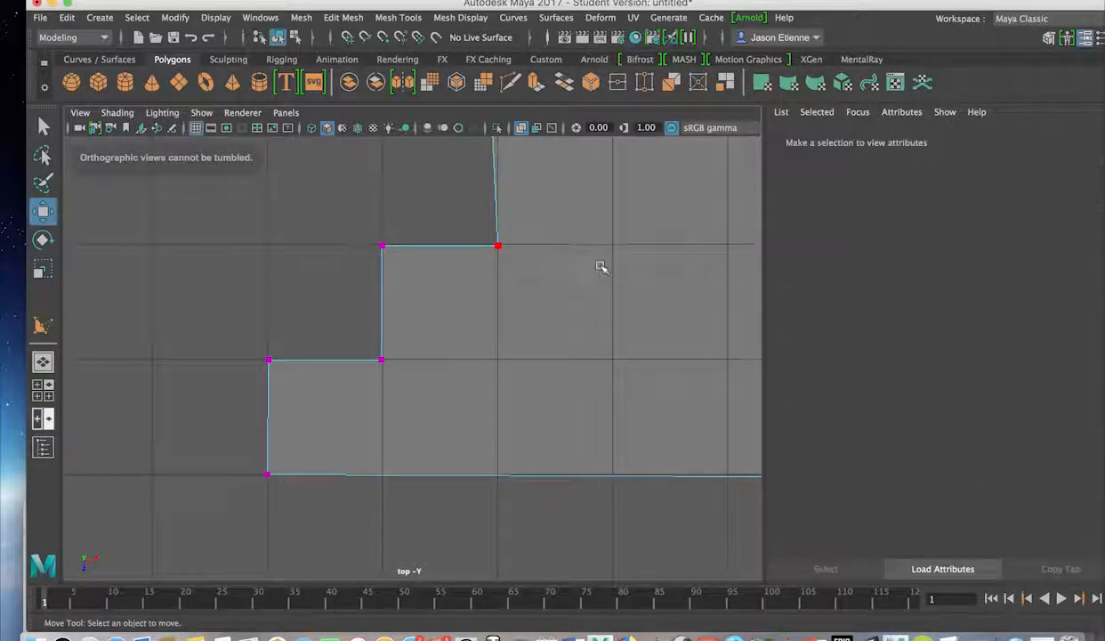
Align the middle step corner vertices with the grid lines.
scroll(599, 265, down, 8)
scroll(600, 264, up, 5)
alt+middle_drag(600, 265, 552, 343)
click(414, 368)
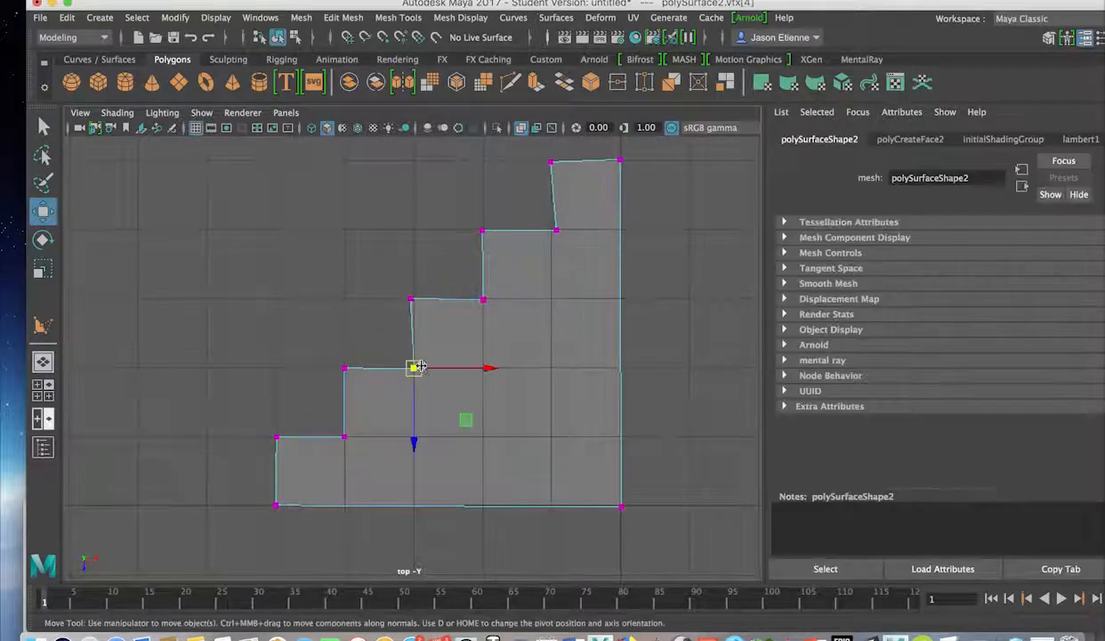
click(410, 299)
drag(447, 298, 450, 300)
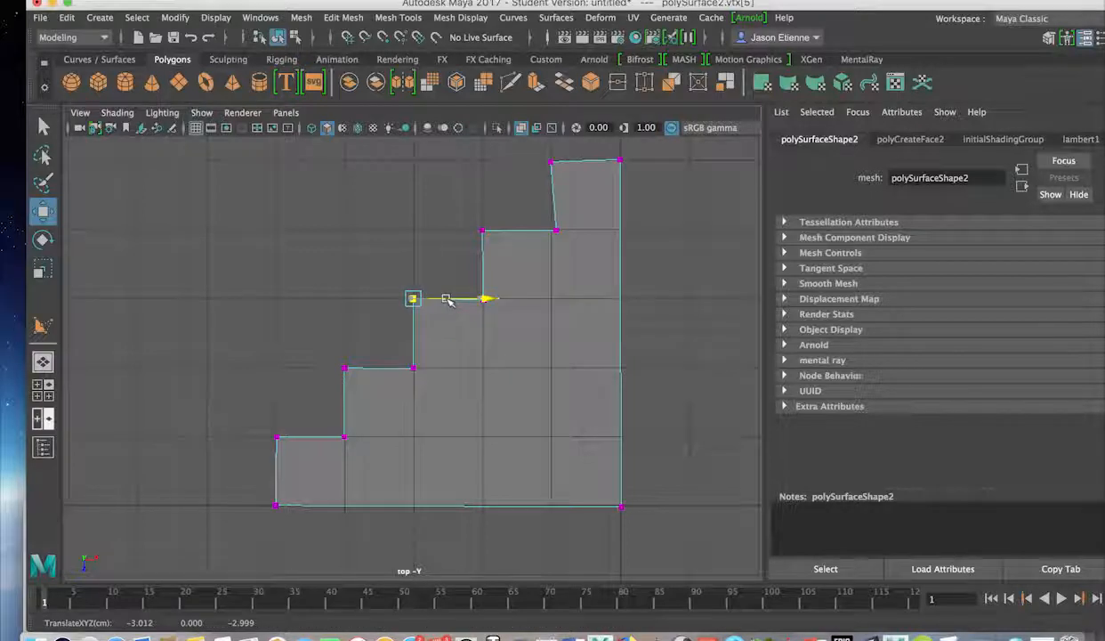
click(481, 230)
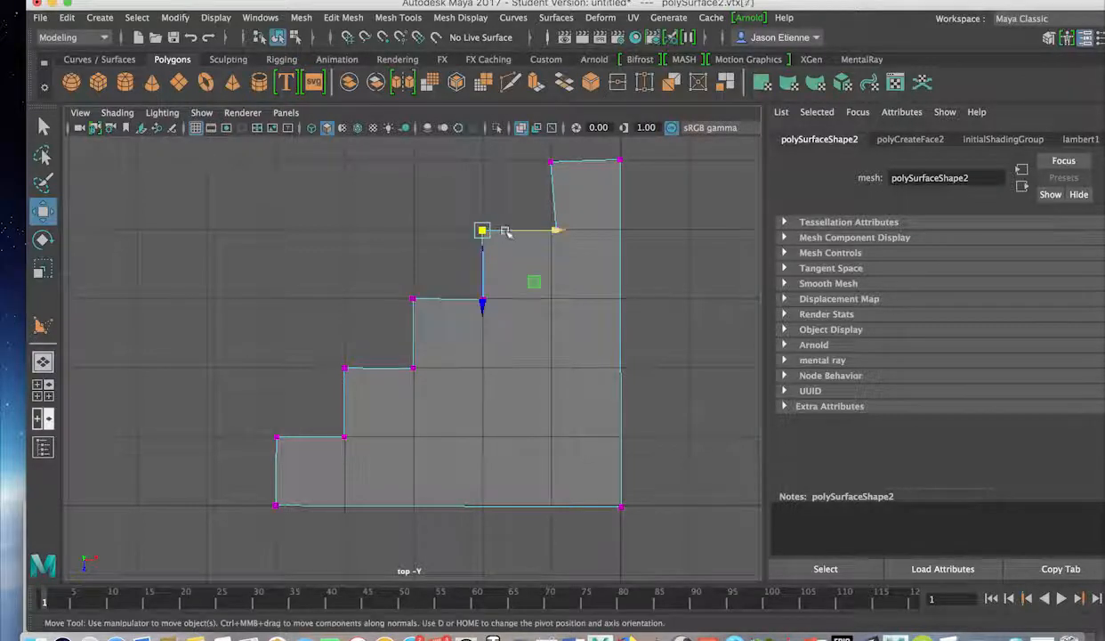
drag(505, 232, 507, 231)
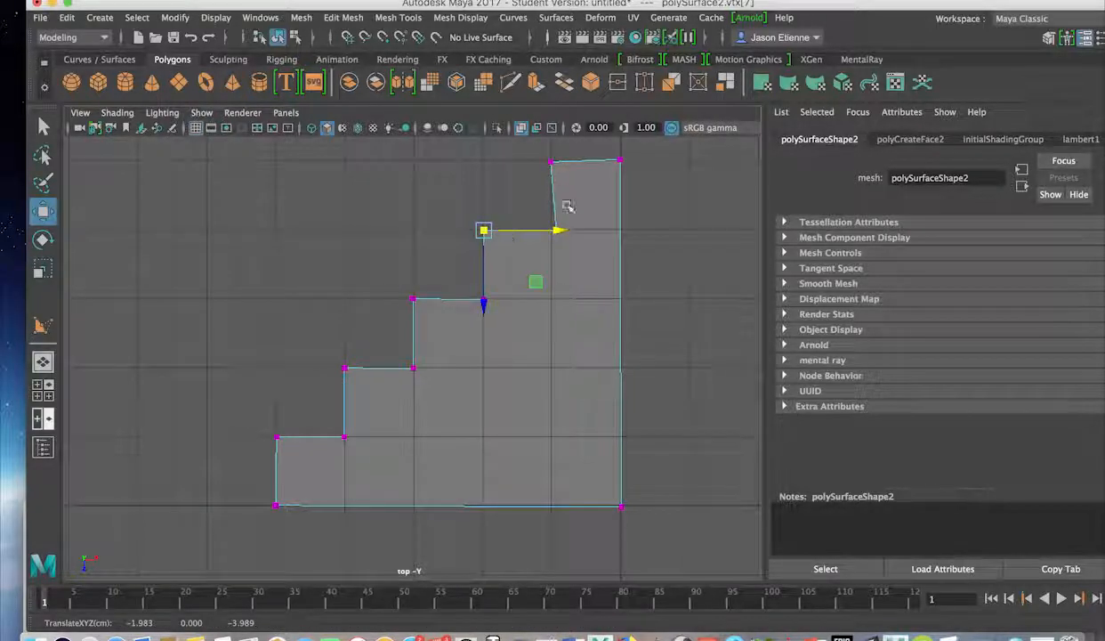
click(679, 212)
Align the top step corners and the top-right and bottom-right vertices to the grid.
click(554, 231)
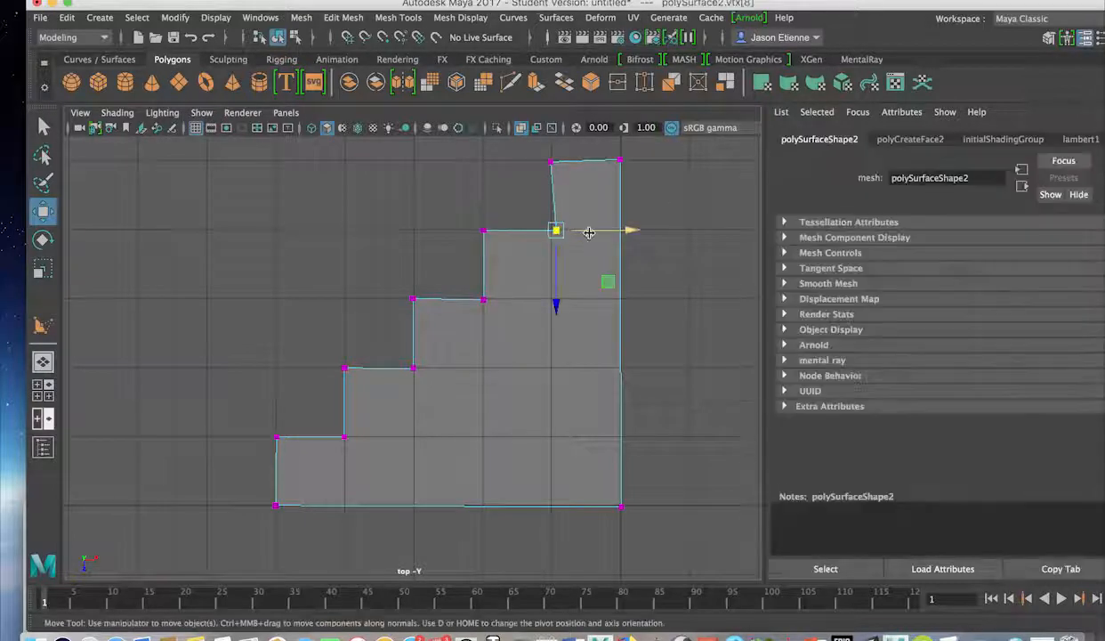
click(552, 161)
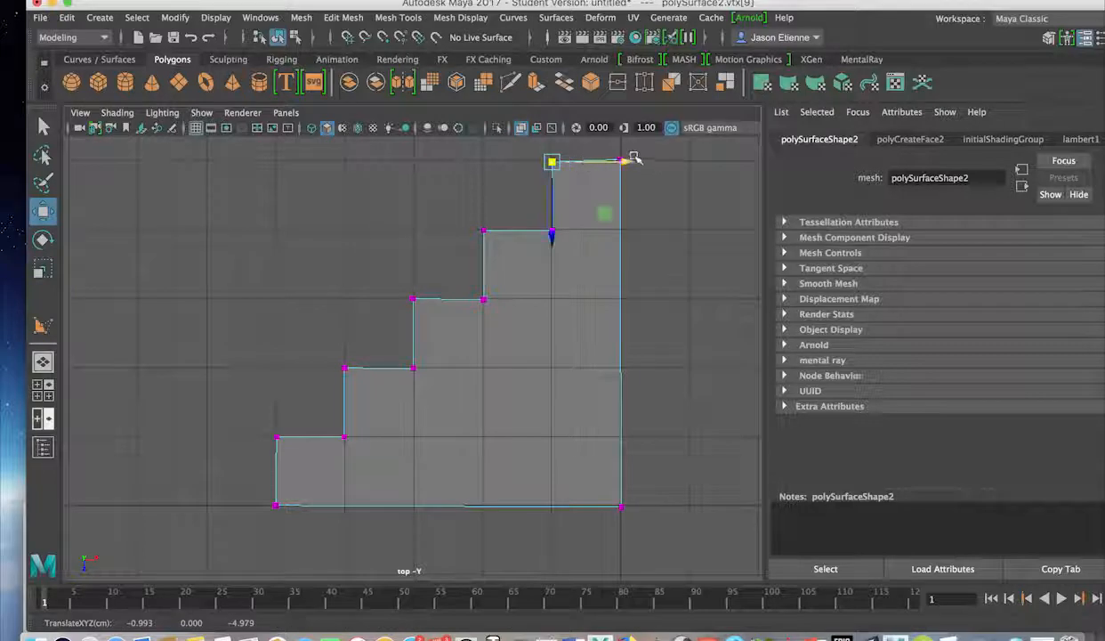
click(626, 162)
click(622, 161)
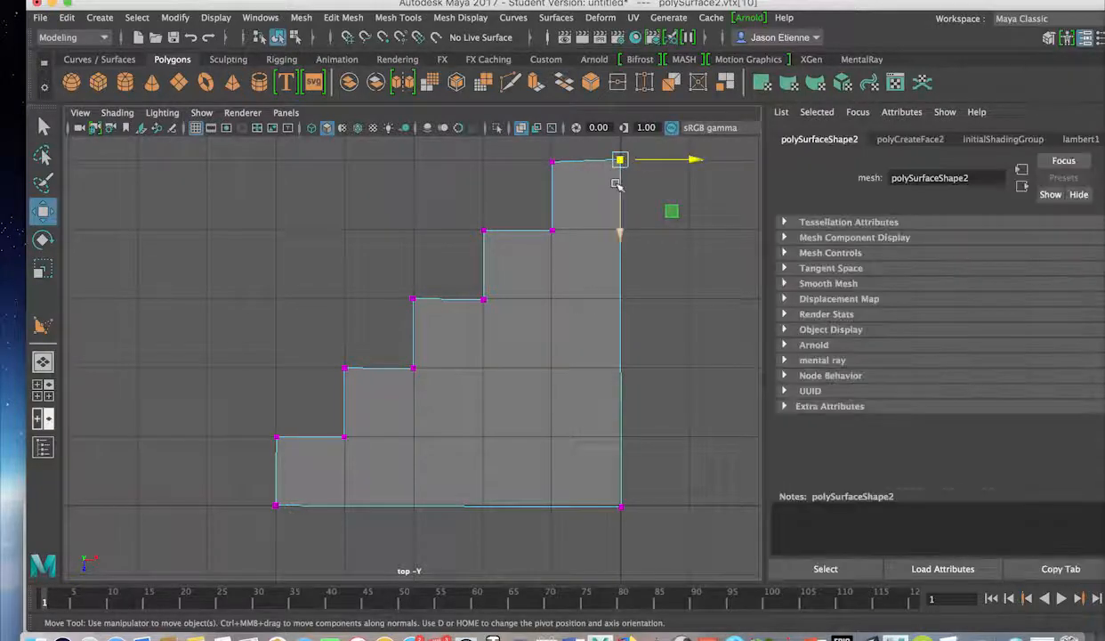
click(618, 186)
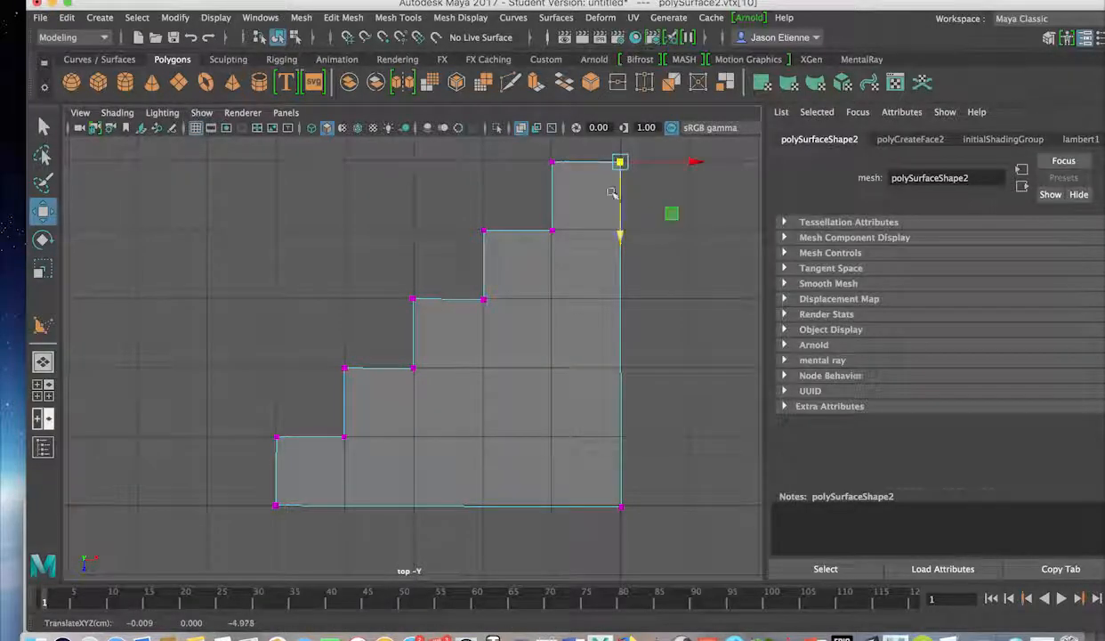
click(620, 506)
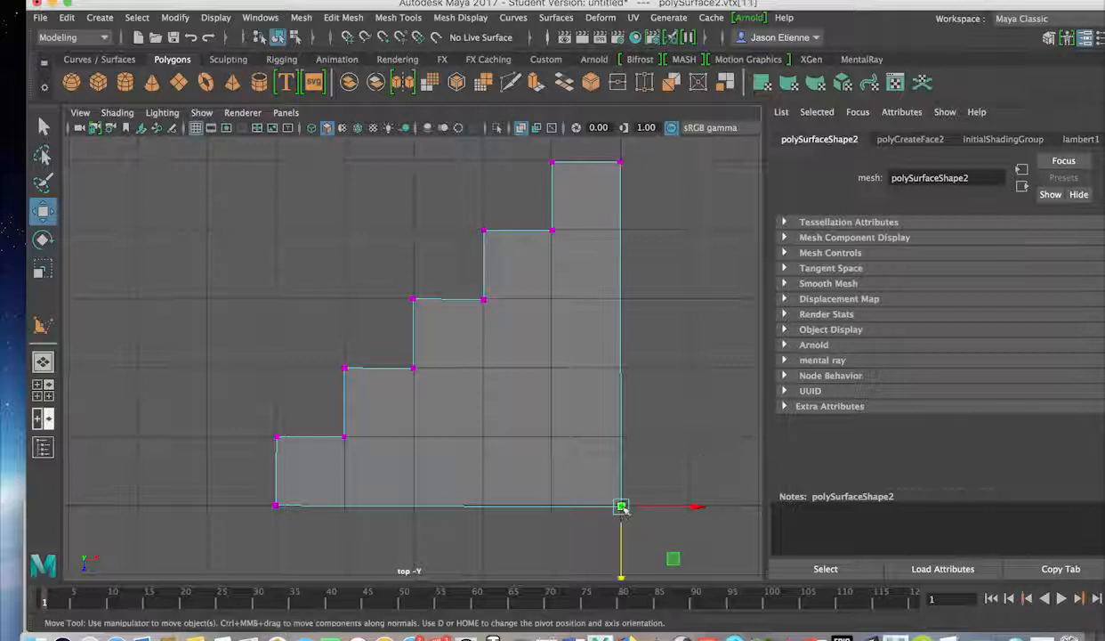
drag(626, 538, 625, 535)
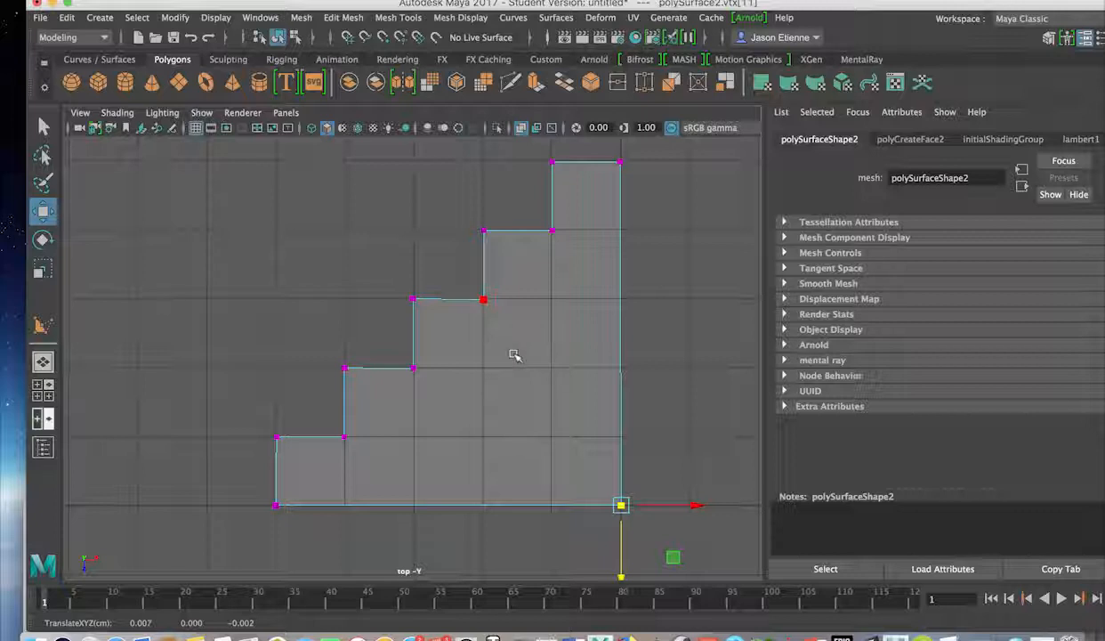
Maximize the perspective view, return to object mode and orbit below the flat mesh.
key(space)
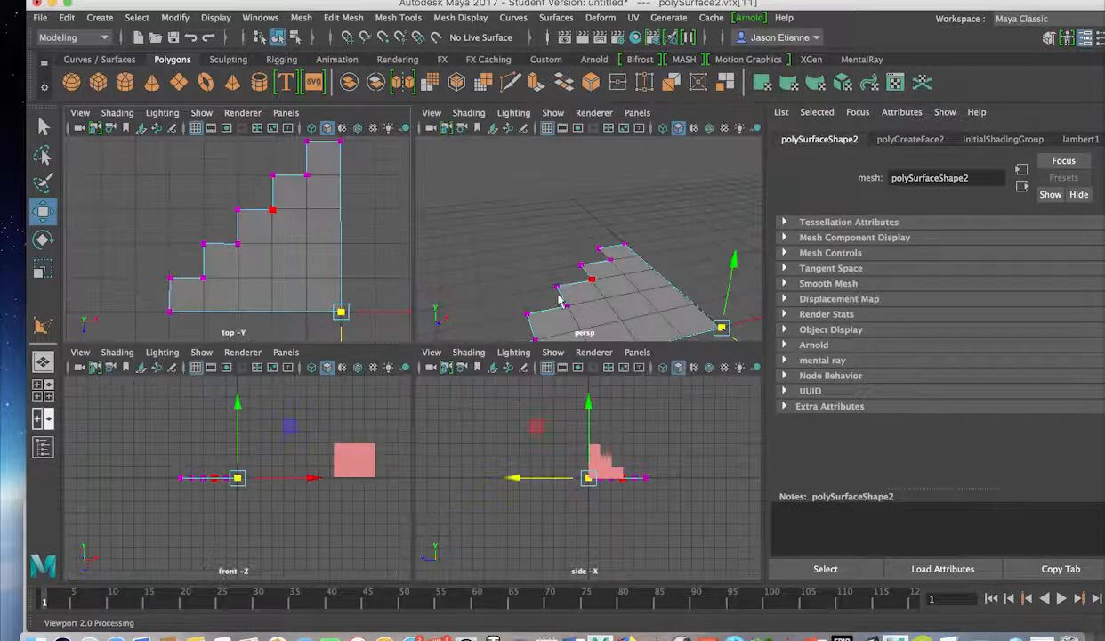
key(space)
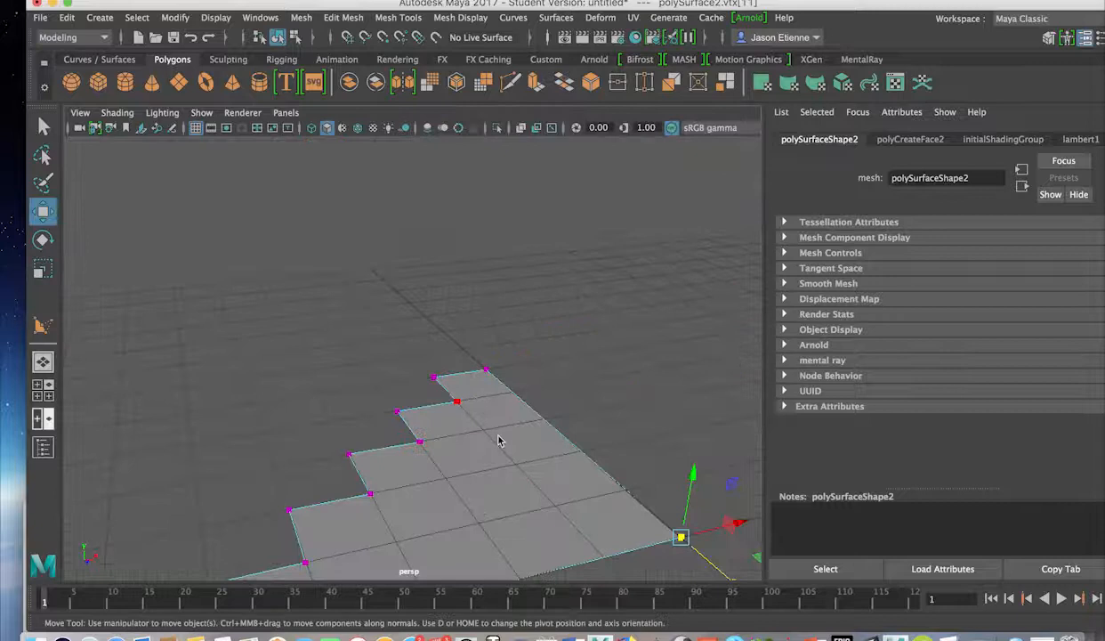
right_drag(498, 194, 572, 169)
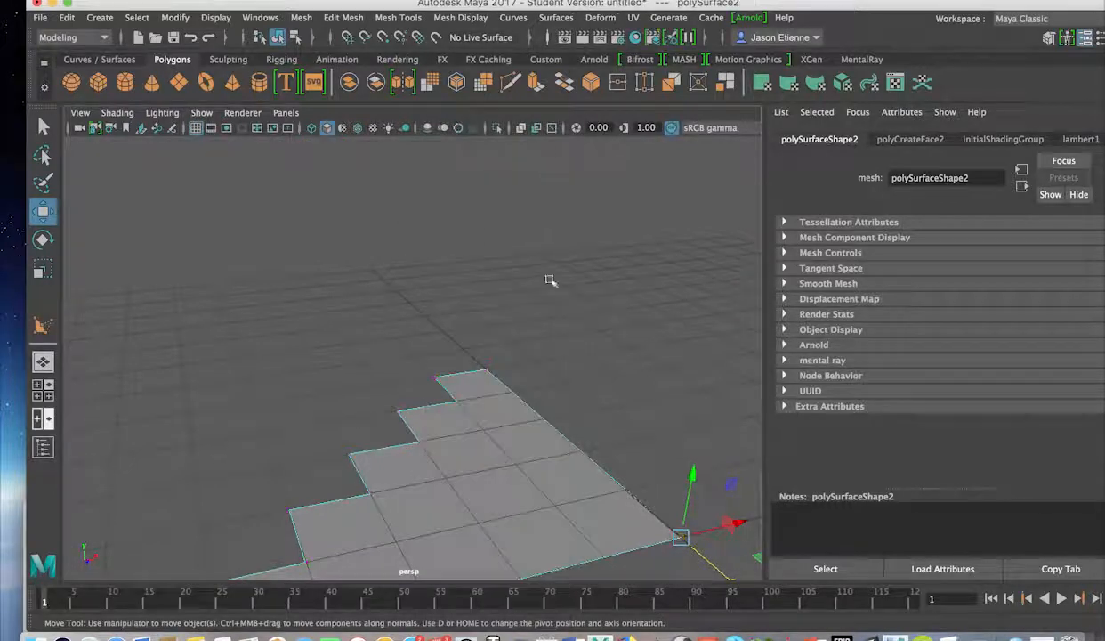
alt+drag(485, 492, 425, 296)
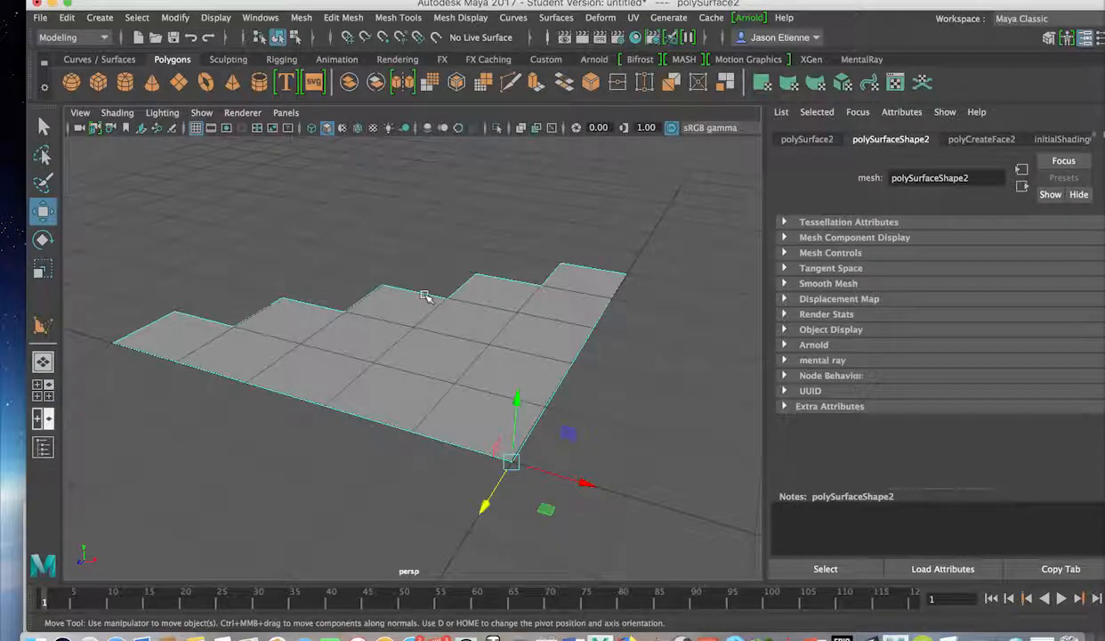
scroll(411, 318, down, 5)
scroll(406, 342, up, 10)
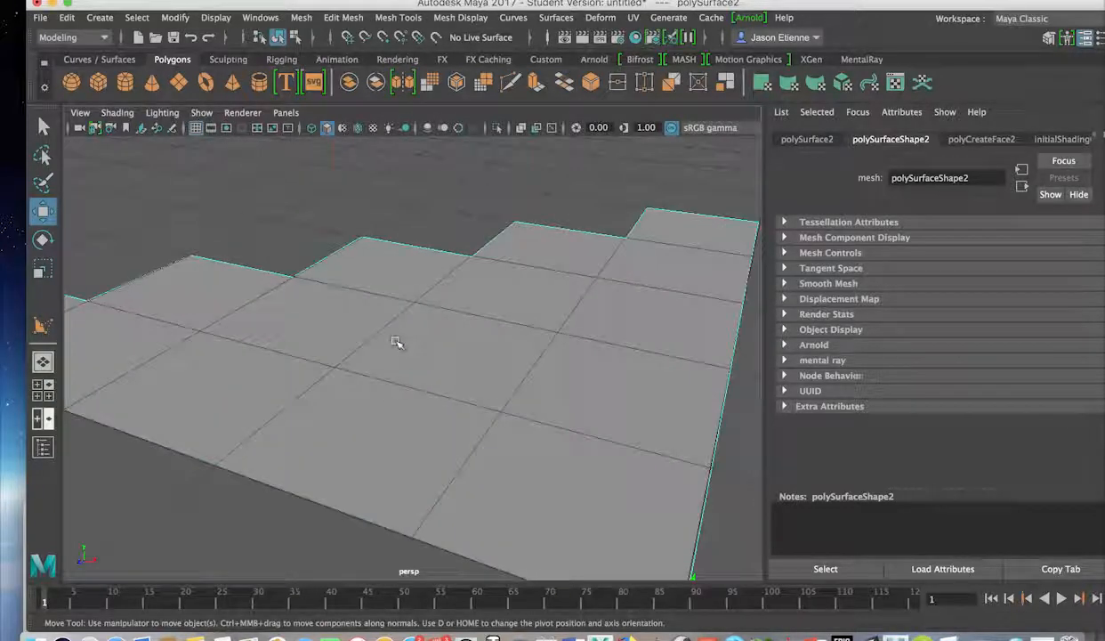
Orbit to a near edge-on view and choose Face mode from the marking menu.
alt+drag(398, 315, 542, 237)
scroll(545, 267, up, 10)
scroll(545, 274, down, 10)
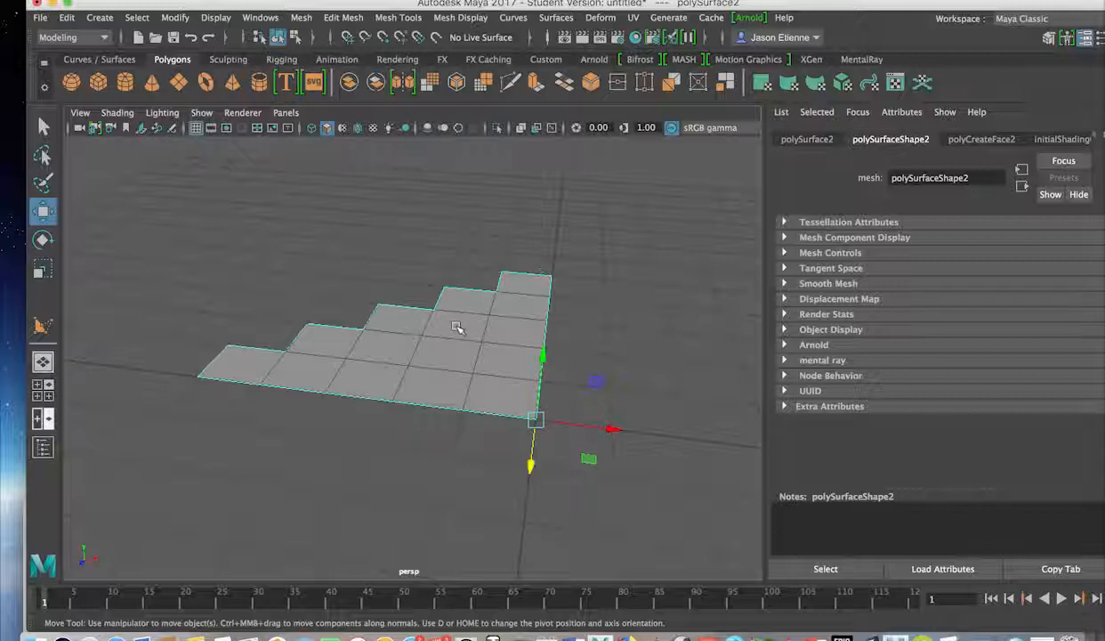
right_drag(455, 327, 456, 235)
Select the stepped faces and extrude them 3.9 units along local Z into a solid block.
click(444, 339)
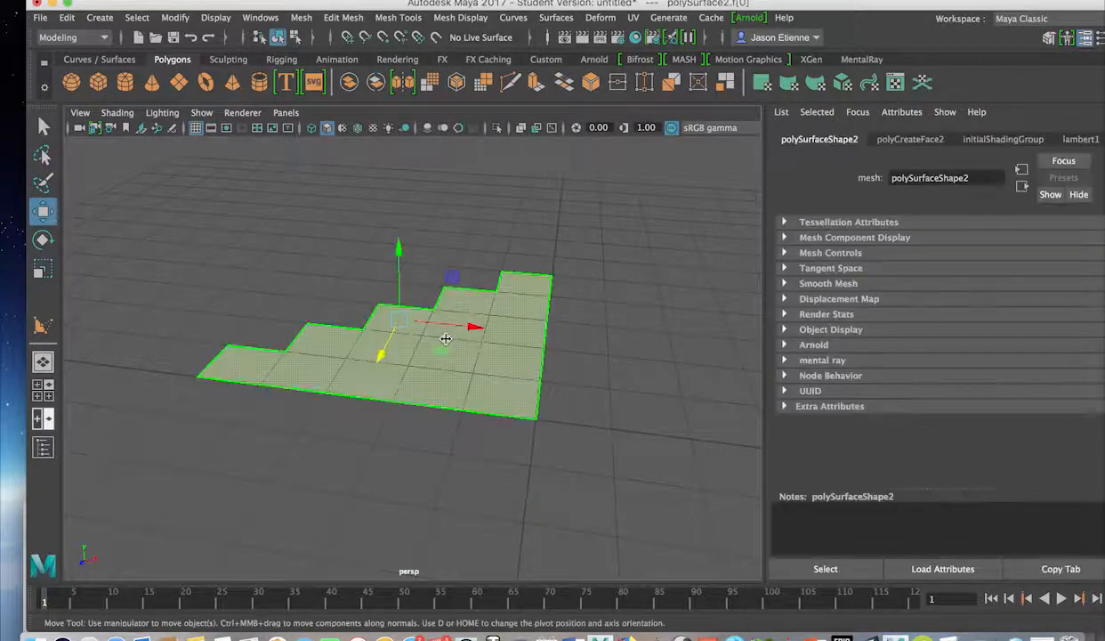
key(ctrl+e)
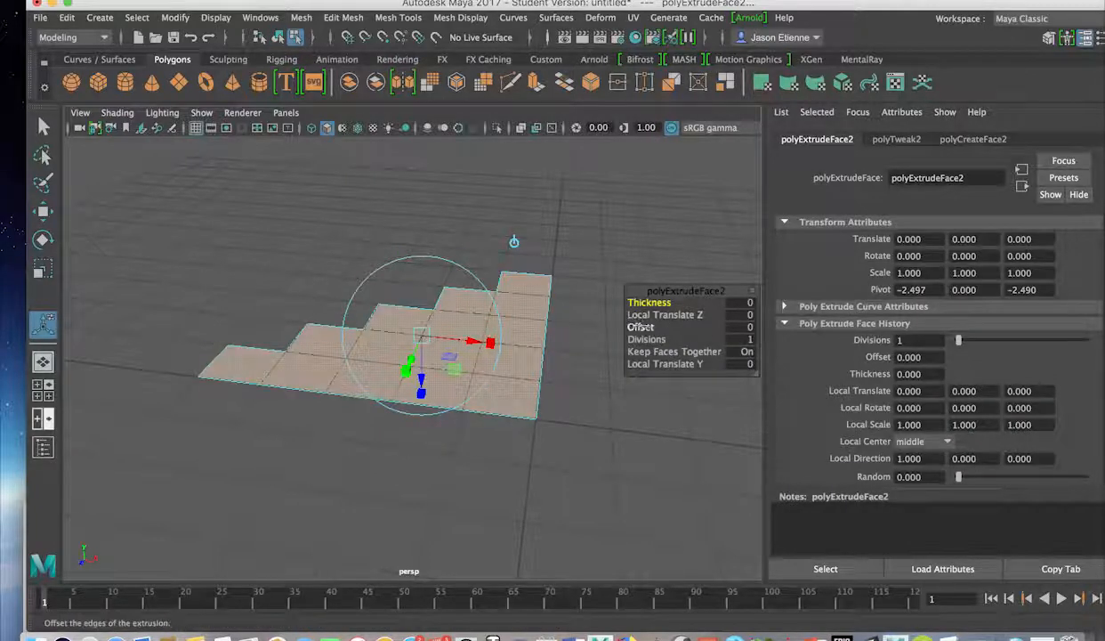
drag(644, 328, 629, 315)
key(super+z)
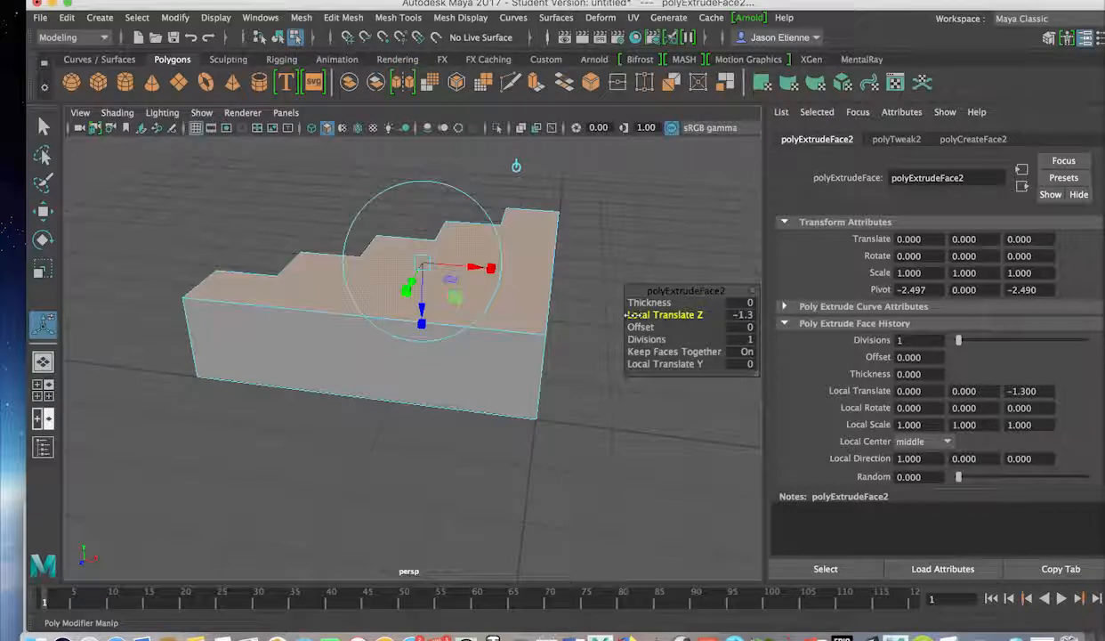
drag(629, 315, 677, 305)
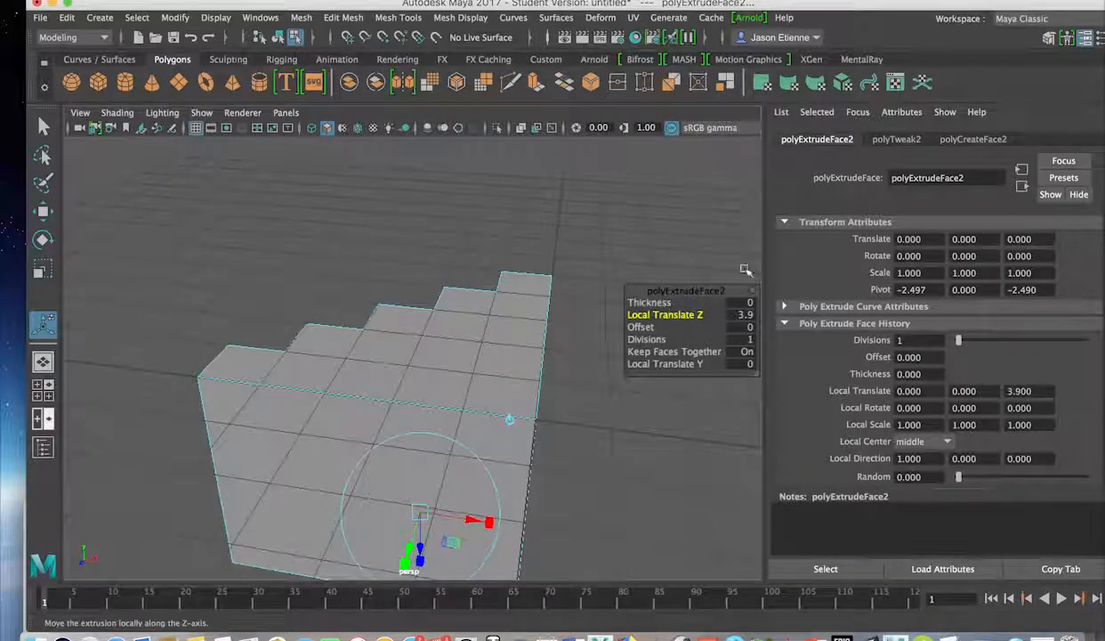
alt+drag(642, 413, 418, 395)
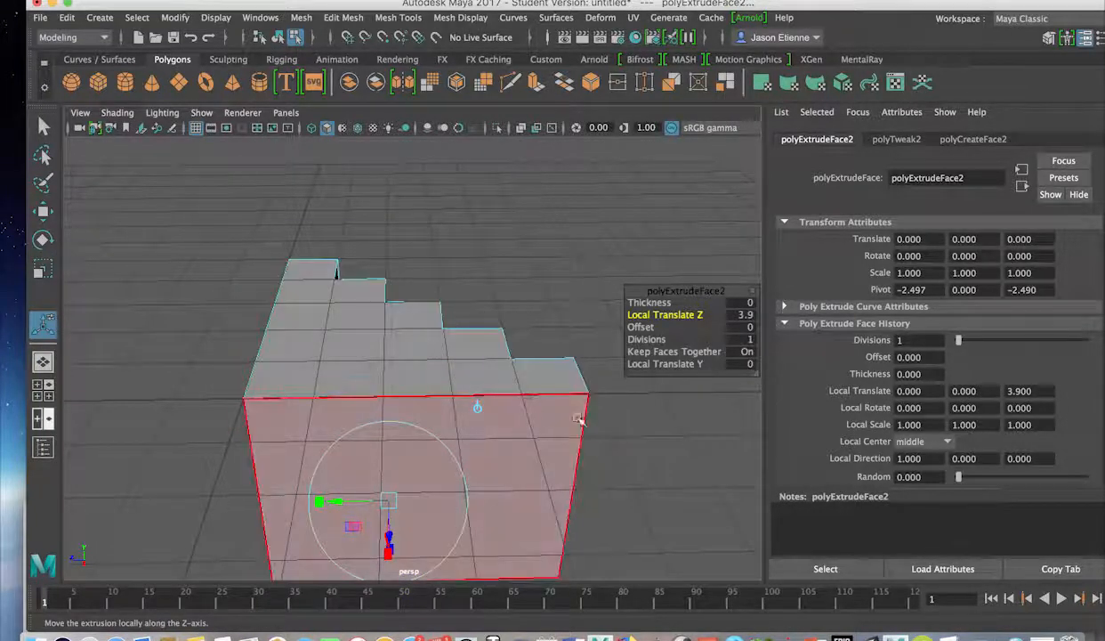
alt+drag(627, 419, 376, 365)
right_drag(369, 365, 415, 174)
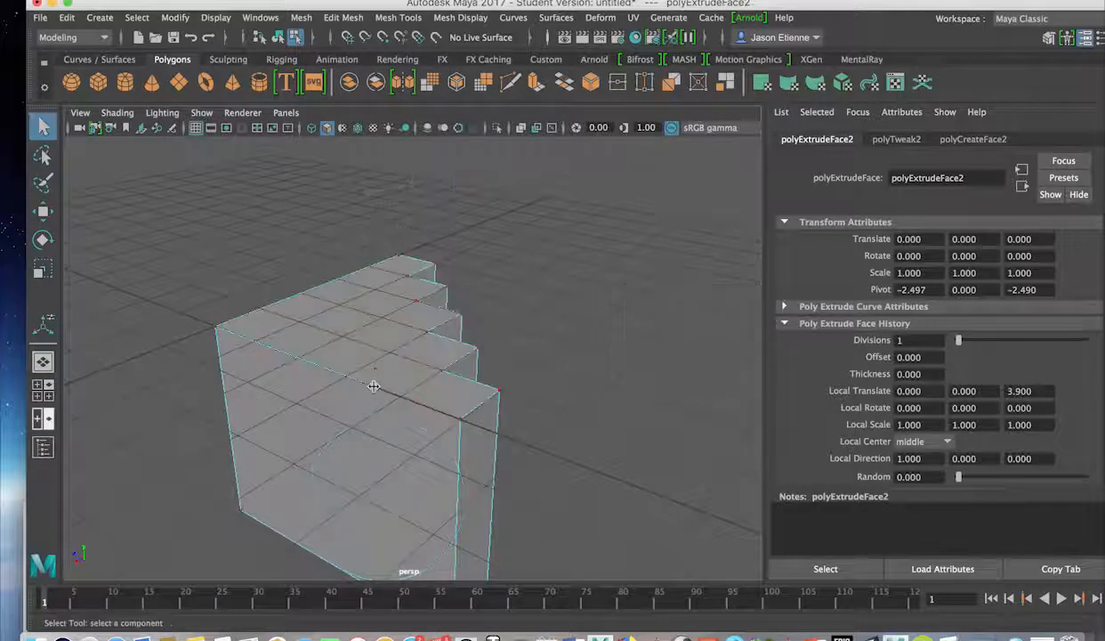
Return to object mode and raise the staircase block above the grid along Y.
right_drag(373, 383, 336, 343)
right_drag(371, 308, 432, 172)
scroll(393, 365, up, 3)
scroll(401, 356, down, 8)
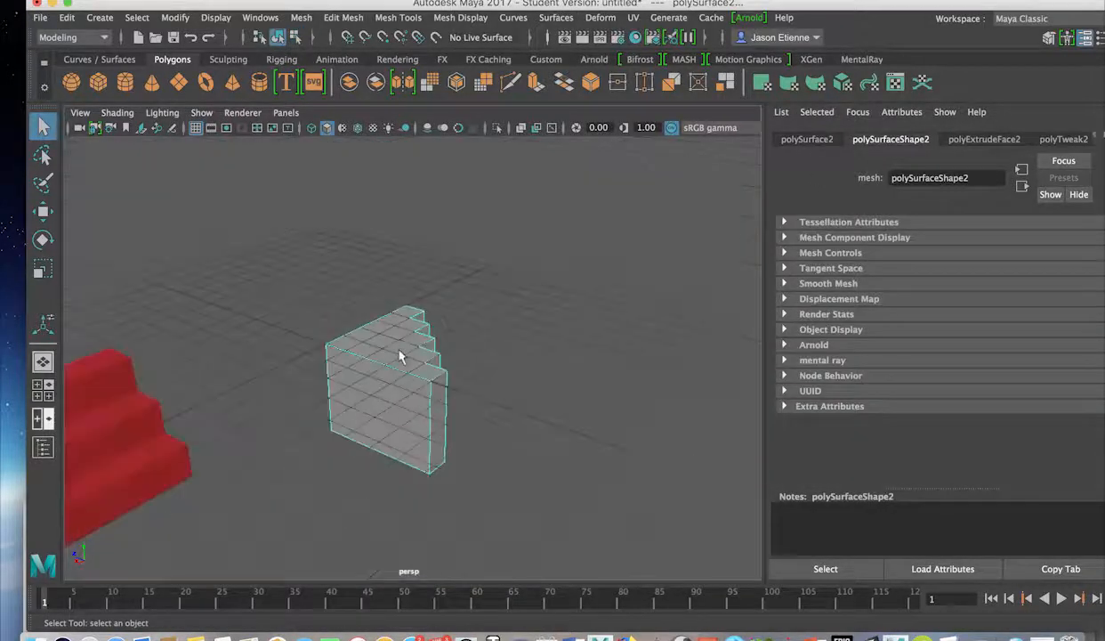
scroll(398, 360, up, 3)
key(w)
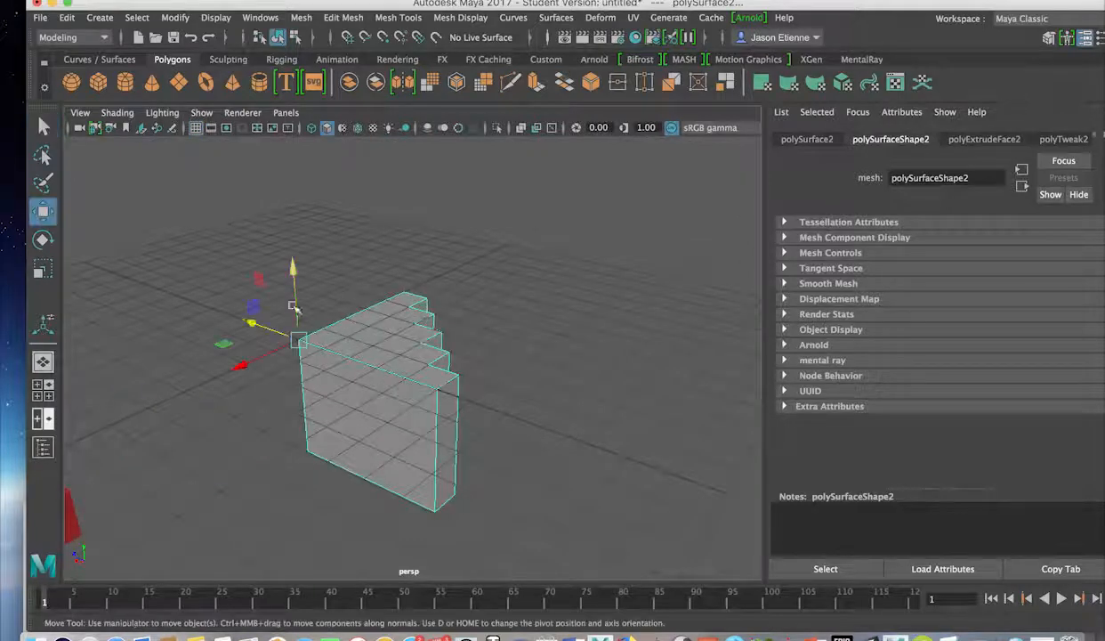
drag(295, 293, 296, 154)
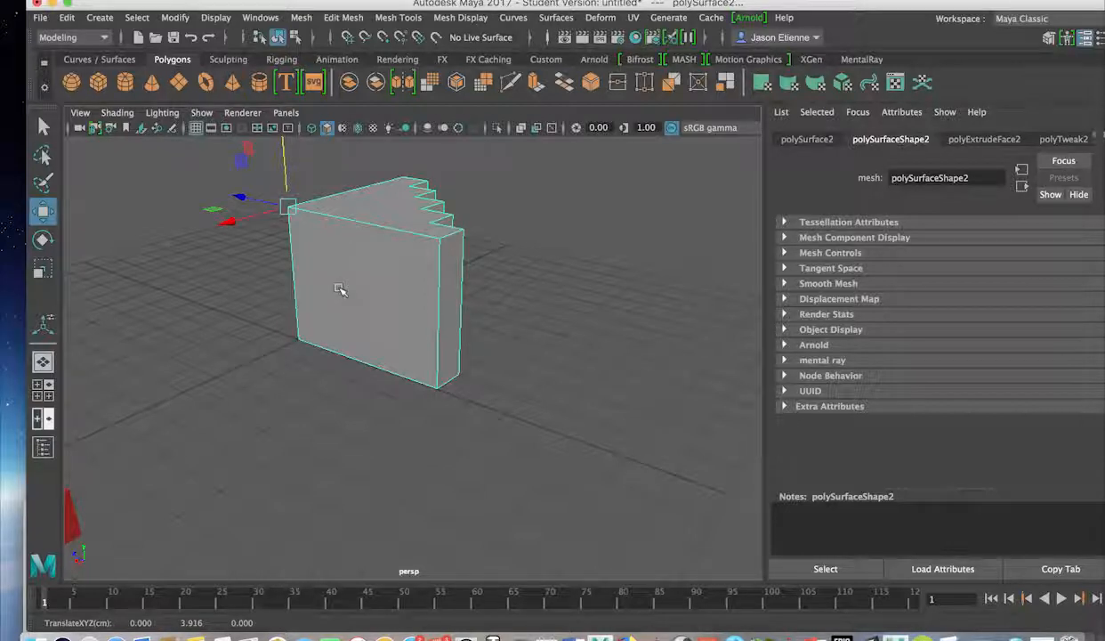
Move the block's pivot to its centre and show the Modeling Toolkit.
alt+drag(340, 292, 338, 261)
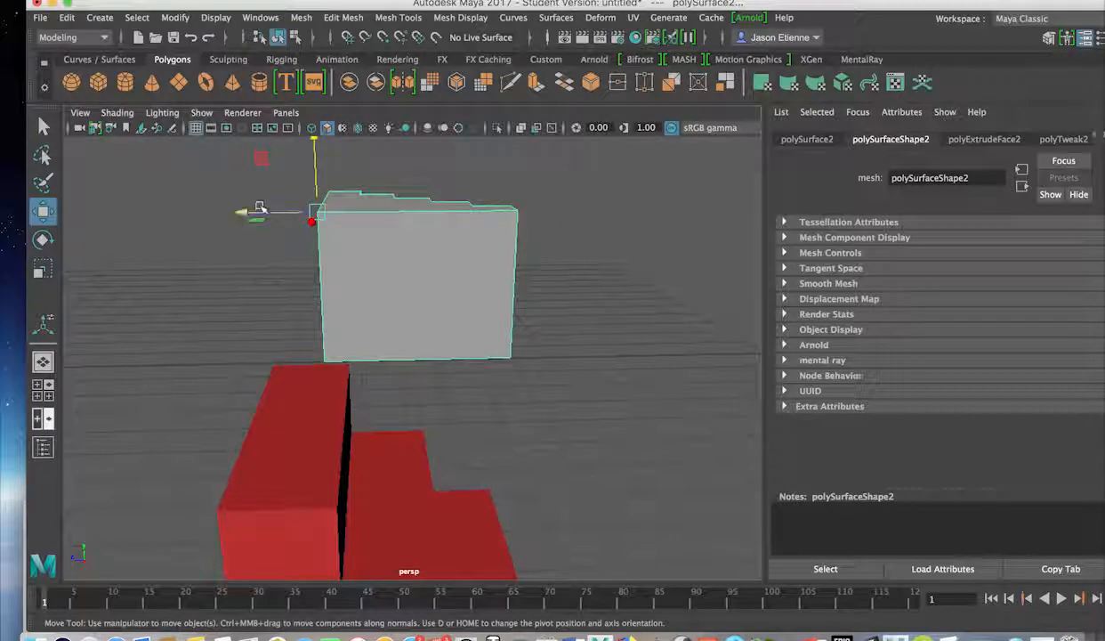
key(d)
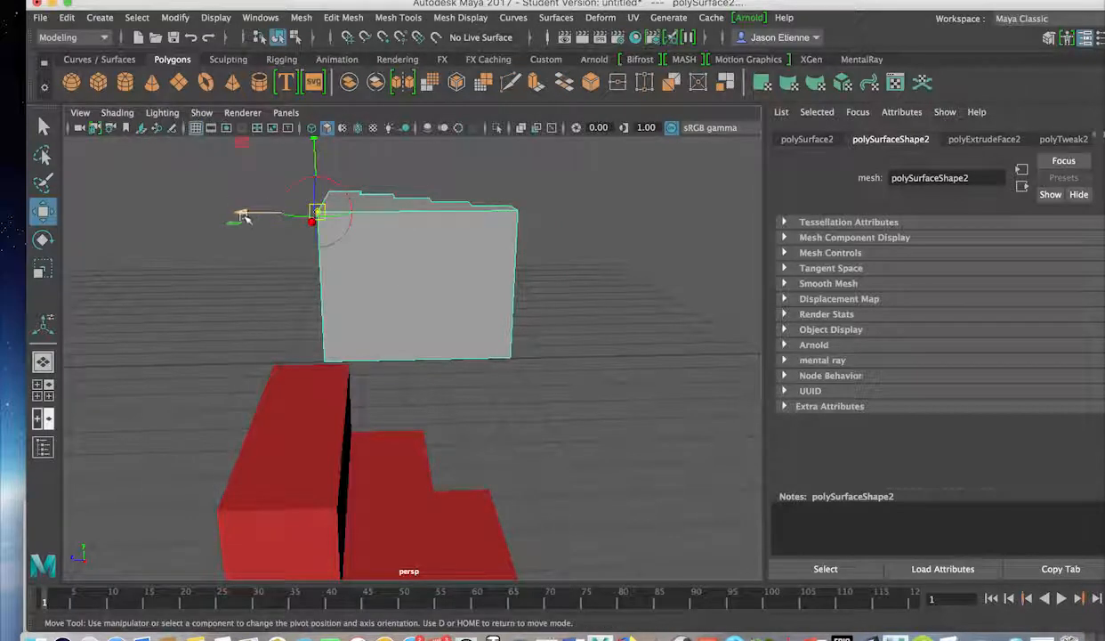
drag(246, 217, 347, 216)
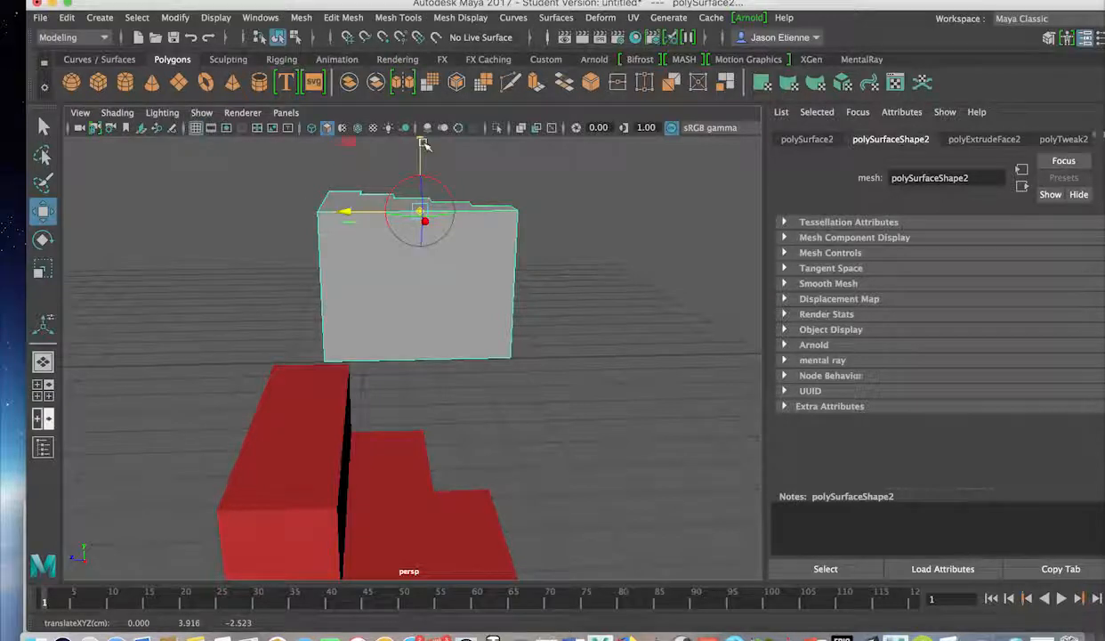
drag(415, 142, 427, 231)
key(d)
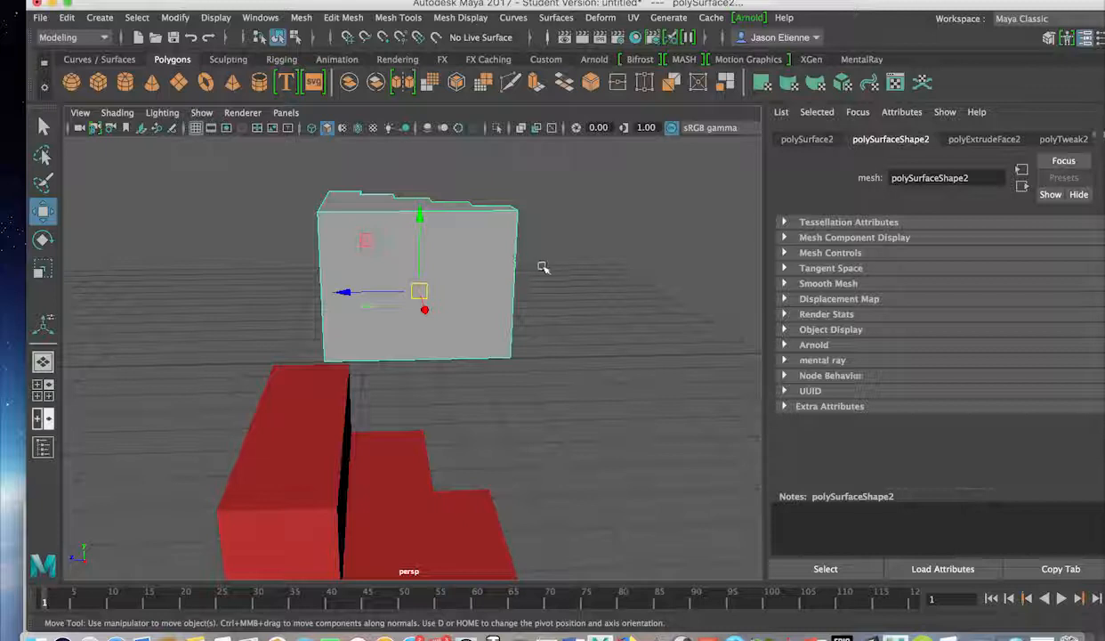
alt+drag(539, 267, 397, 251)
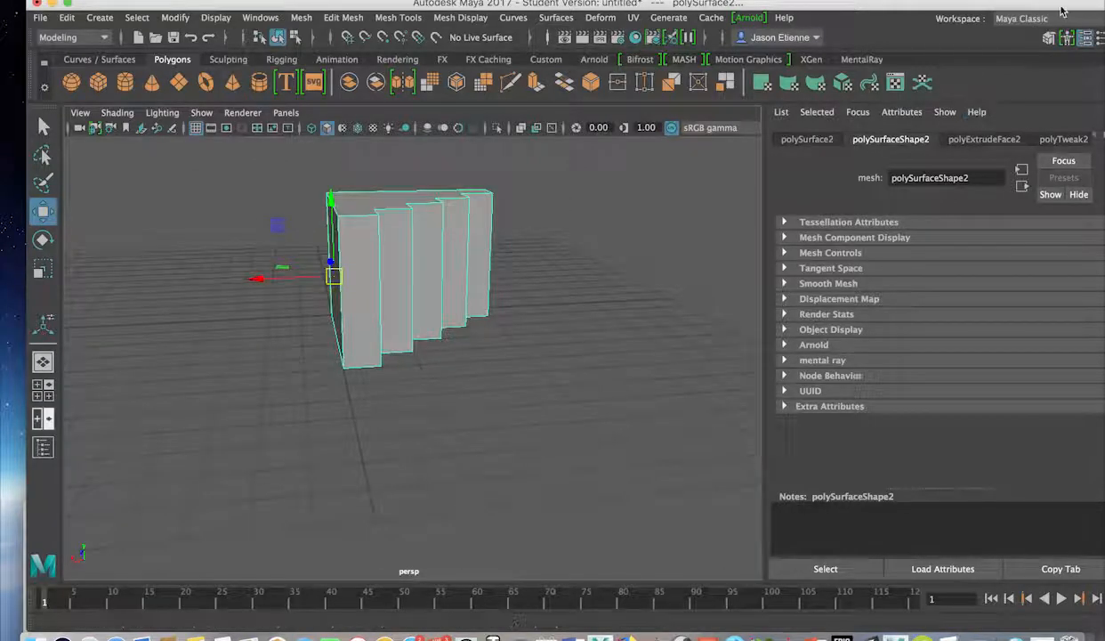
click(1049, 40)
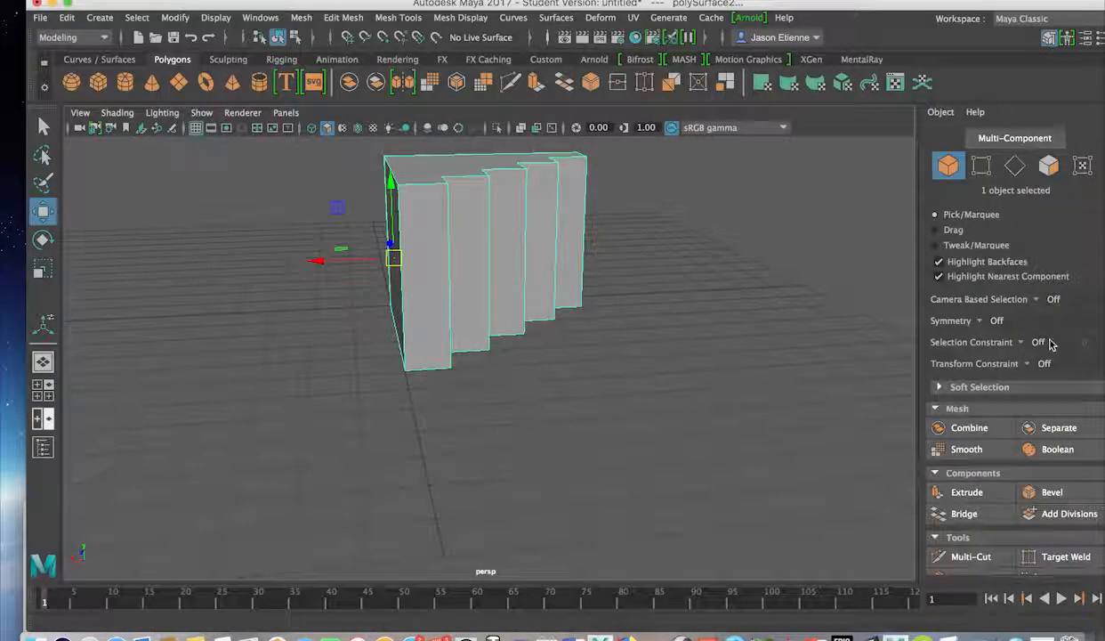
scroll(1047, 328, down, 3)
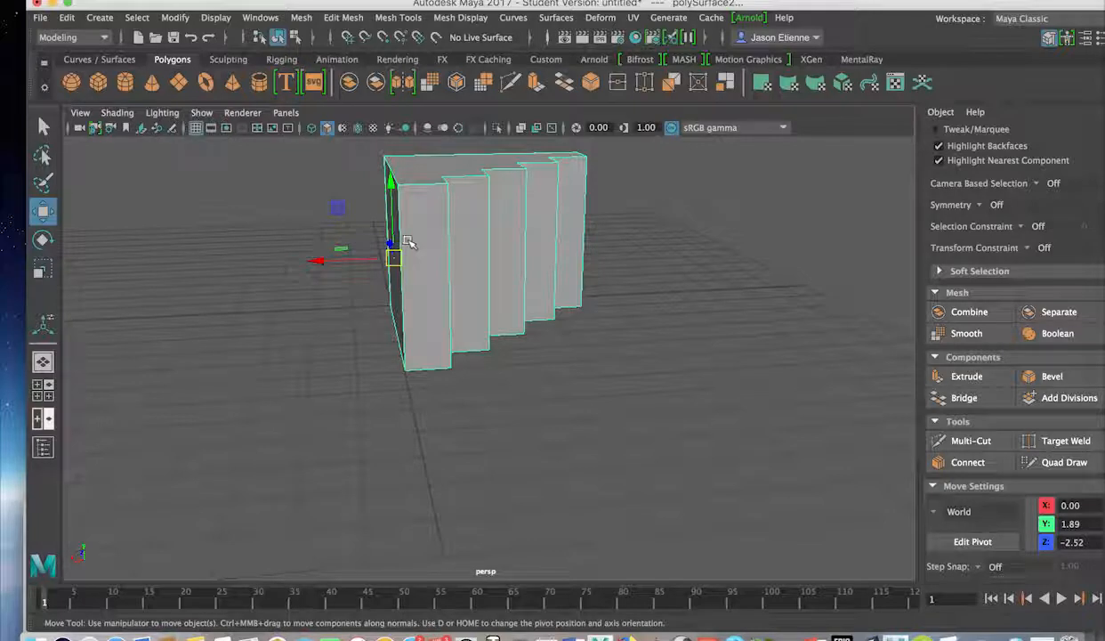
key(e)
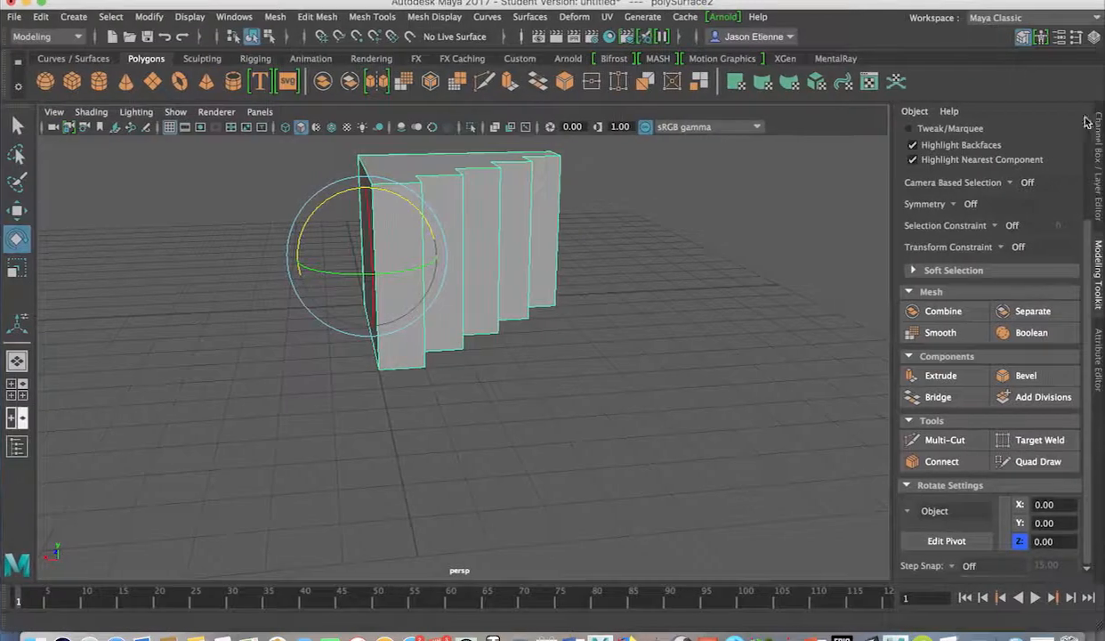
In the Channel Box, set the block's Rotate Z to -90 to stand it upright.
click(1099, 130)
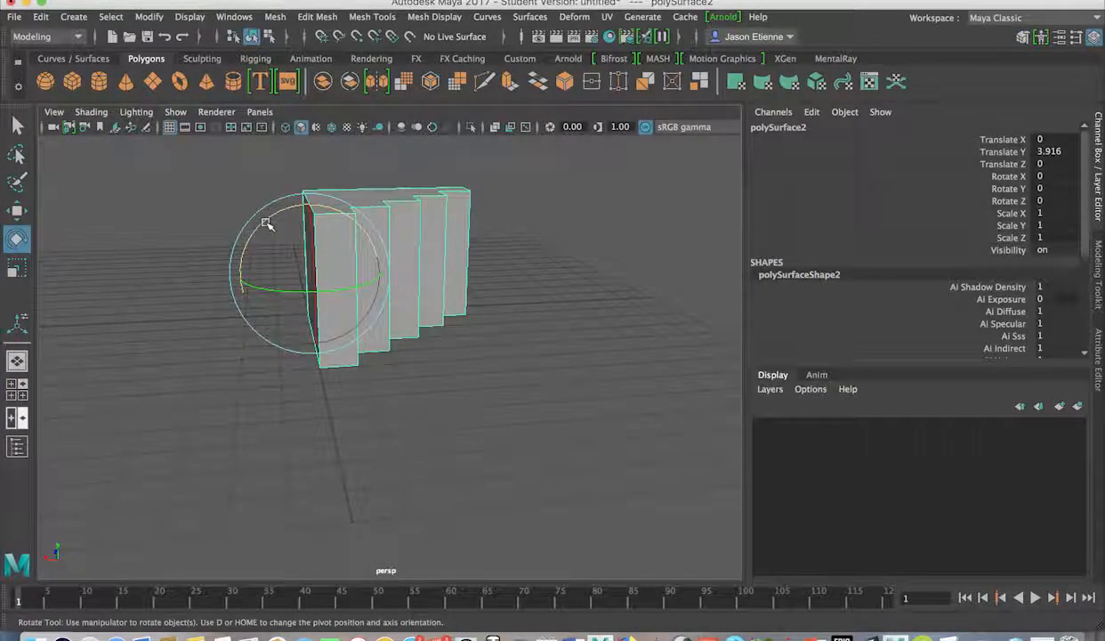
drag(267, 224, 213, 221)
middle_drag(209, 217, 200, 215)
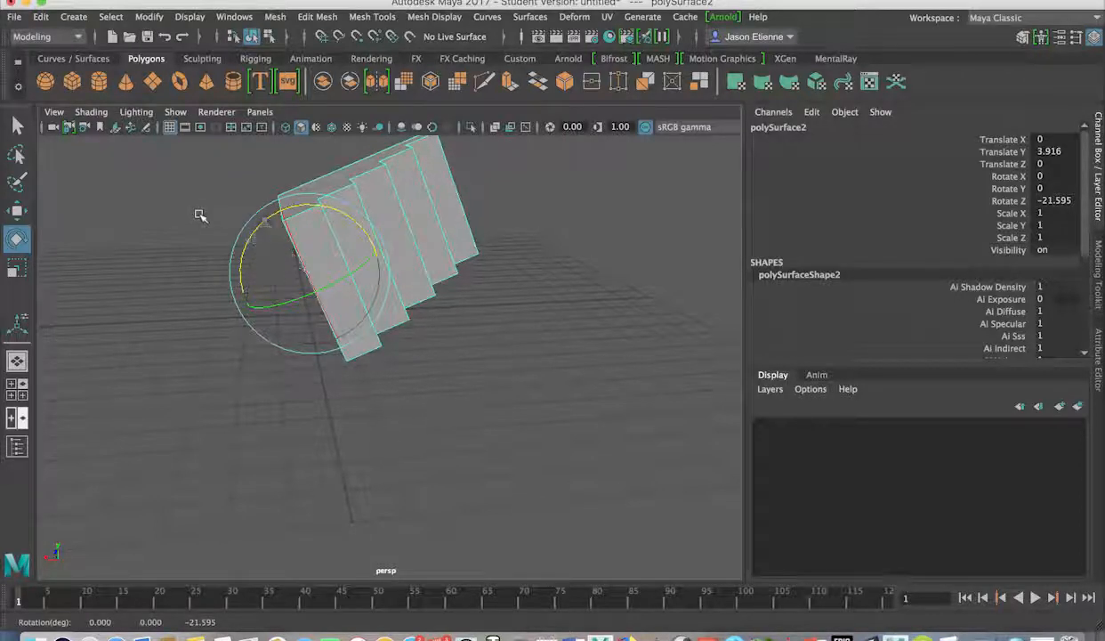
double_click(1065, 200)
text(-)
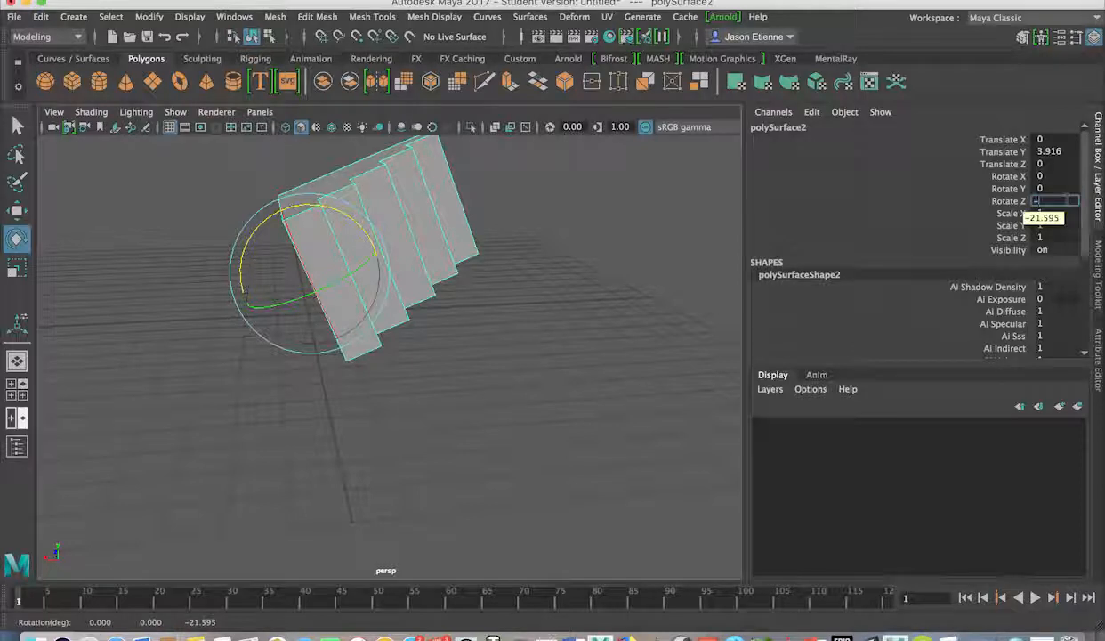
text(90)
key(Return)
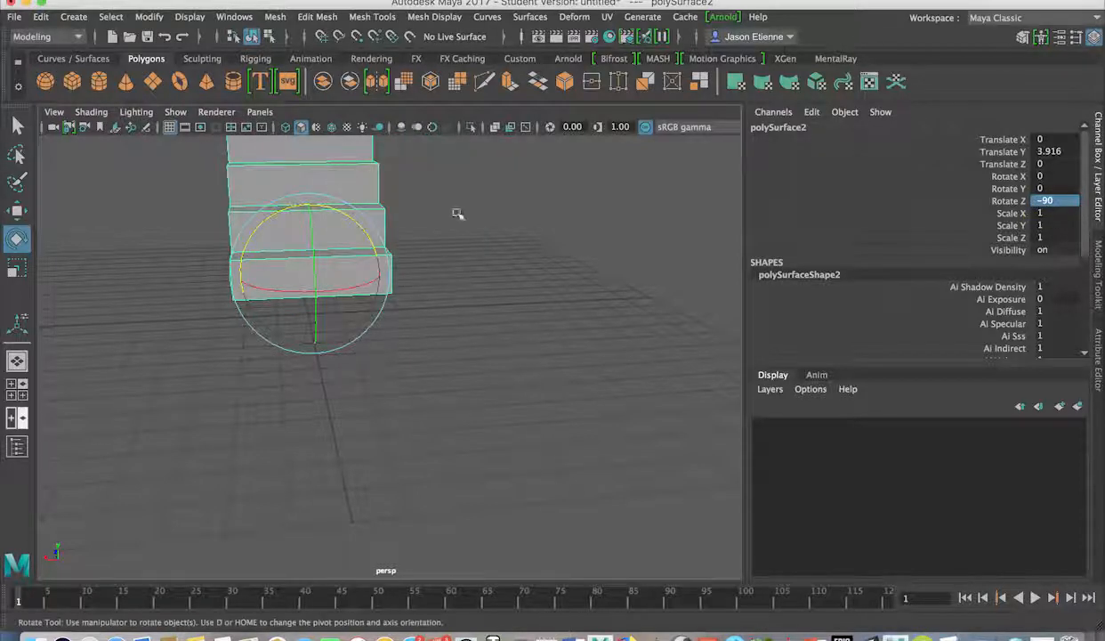
Switch to the Move tool and frame the upright stairs beside the red stairs.
alt+drag(458, 213, 434, 298)
key(w)
scroll(365, 297, up, 5)
scroll(371, 291, down, 5)
alt+drag(352, 296, 283, 283)
scroll(313, 321, down, 2)
alt+middle_drag(315, 322, 345, 332)
alt+drag(345, 332, 377, 259)
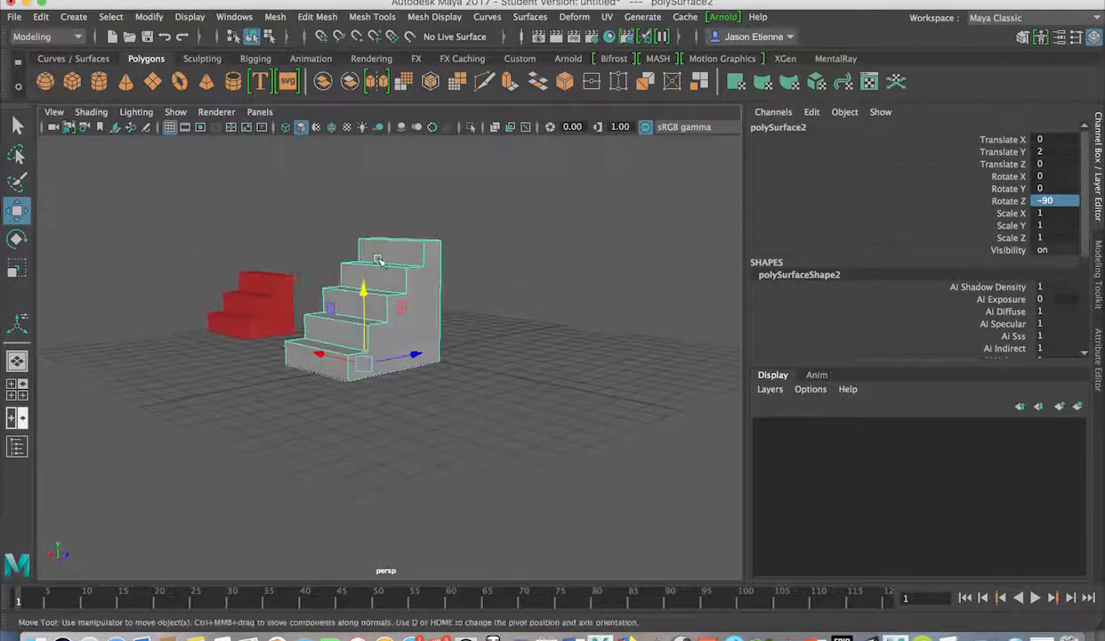
Orbit around the grey stairs, then bring up Assign New Material for polySurface2.
alt+drag(432, 321, 332, 288)
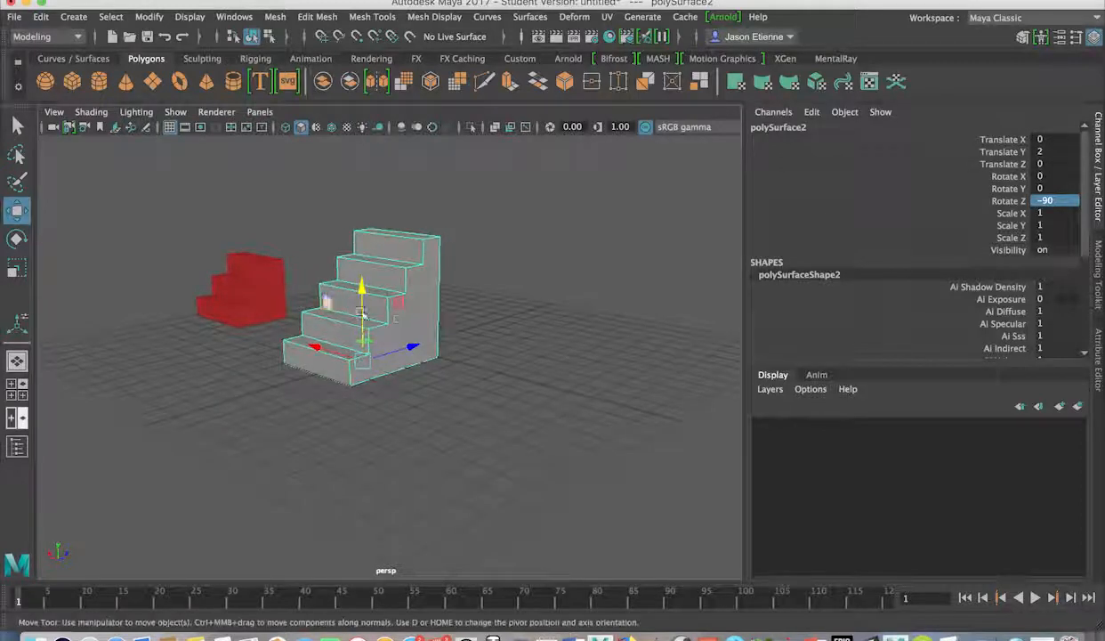
scroll(396, 317, down, 5)
scroll(402, 318, up, 10)
alt+drag(403, 319, 462, 298)
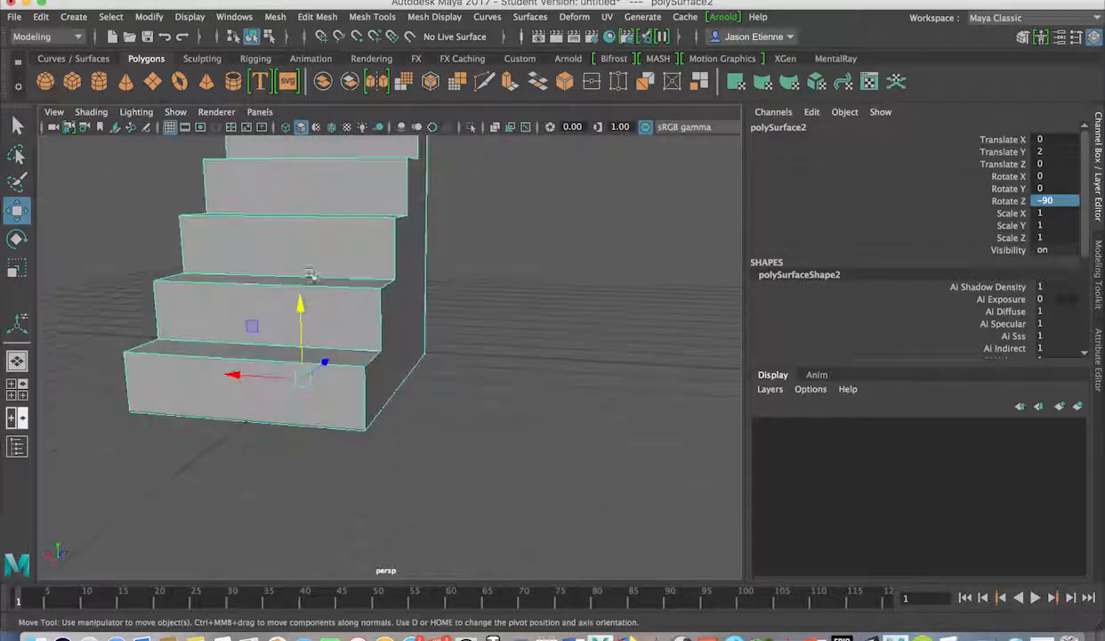
scroll(356, 288, up, 5)
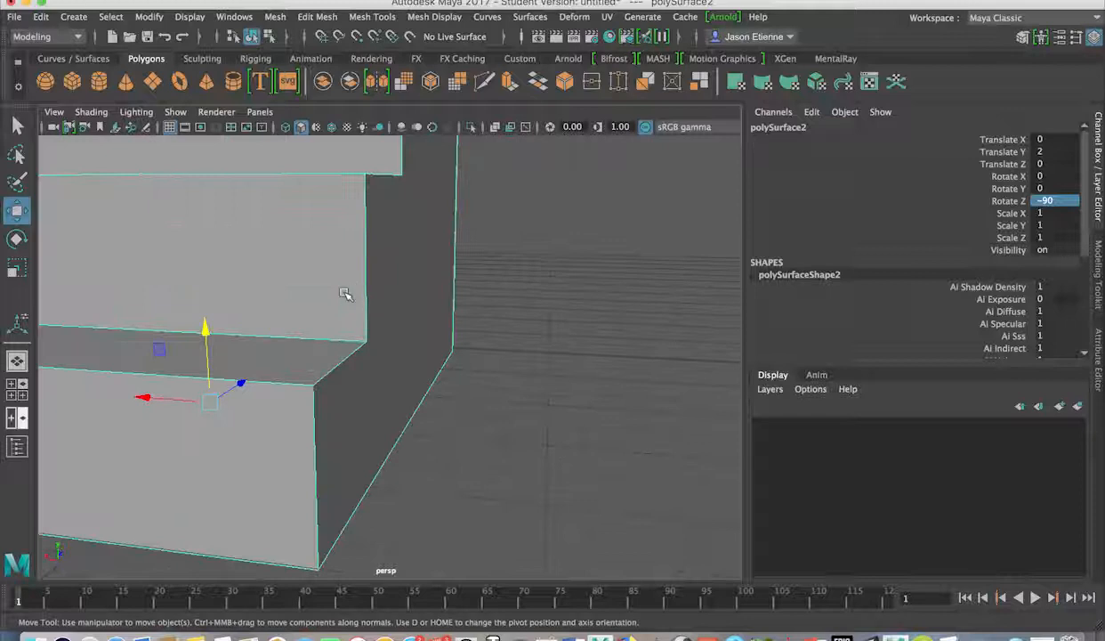
scroll(345, 294, down, 5)
alt+drag(338, 299, 383, 294)
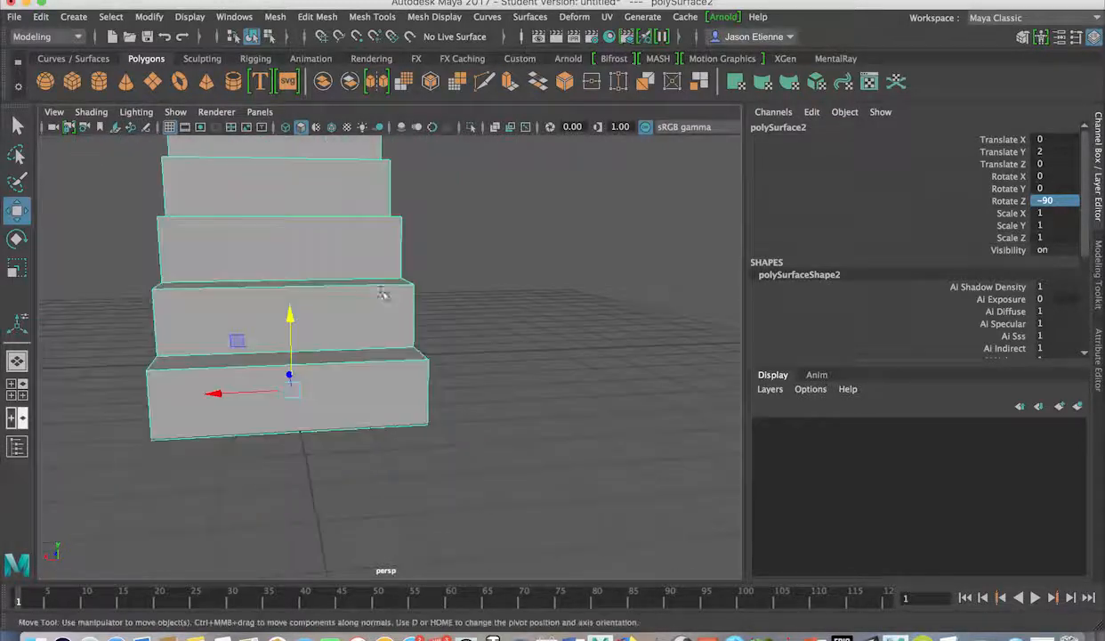
alt+drag(372, 249, 322, 279)
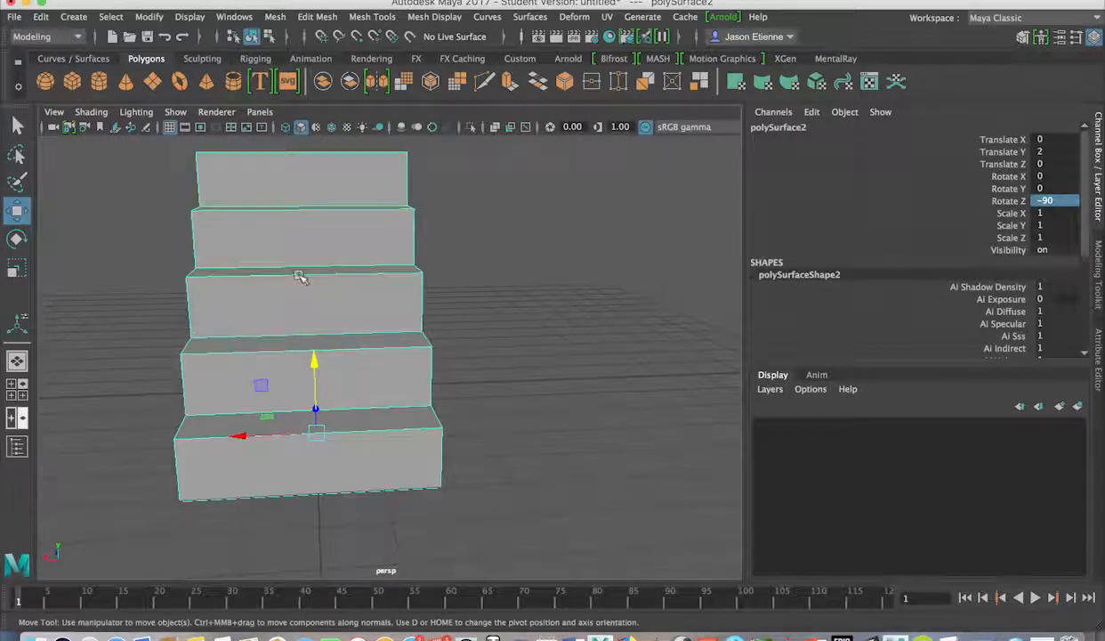
right_drag(300, 197, 353, 168)
right_drag(347, 239, 339, 584)
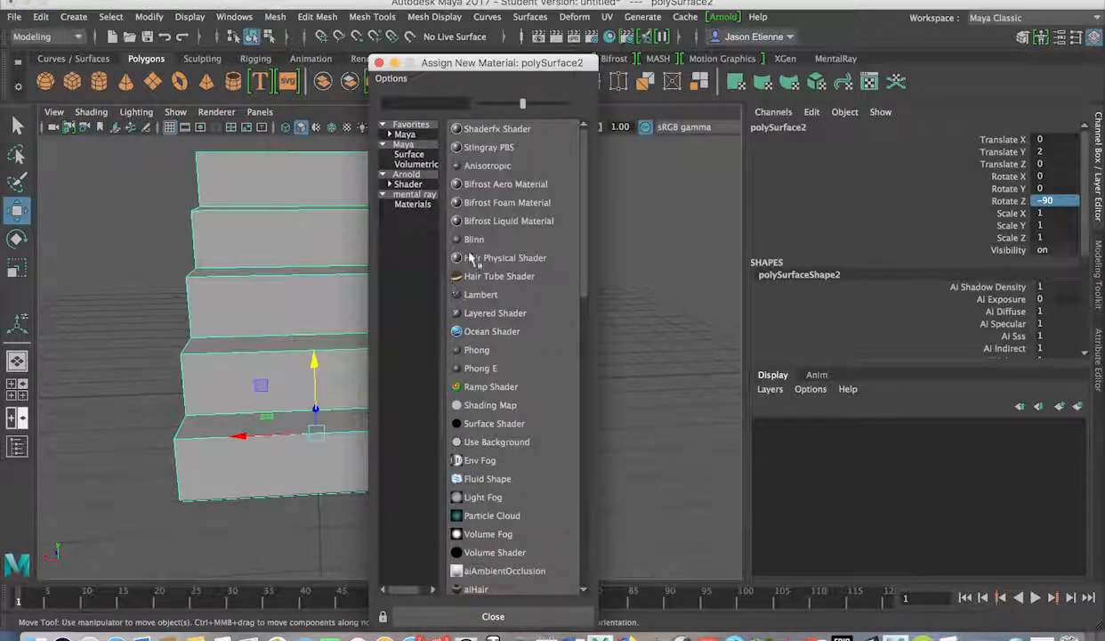
Assign a new Phong material to the stairs and bring up phong2's attributes.
click(477, 352)
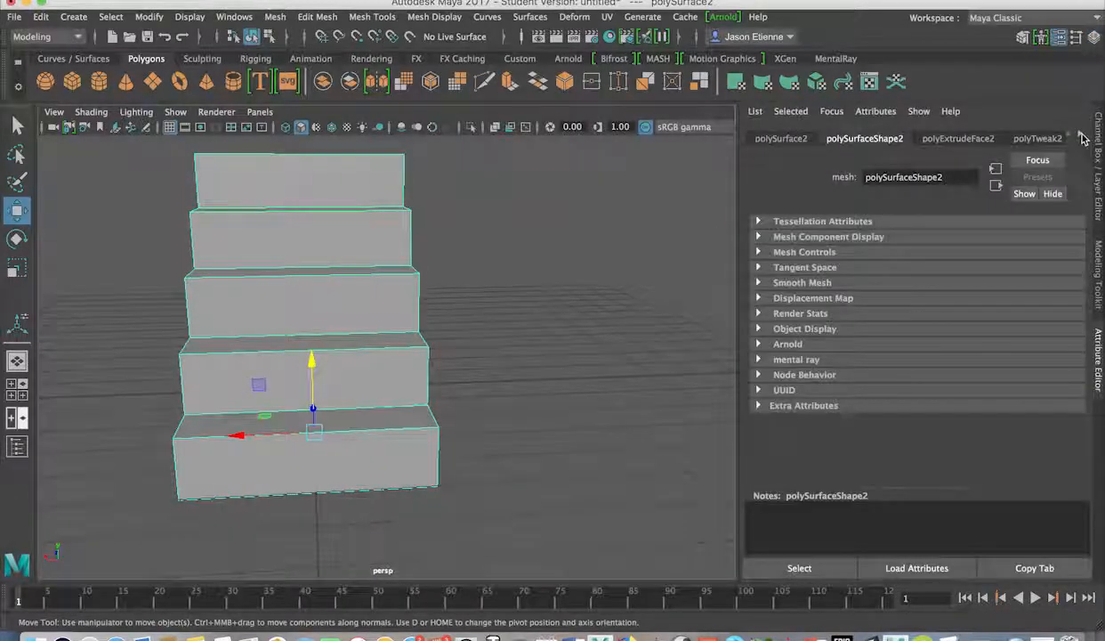
click(1080, 133)
click(1080, 133)
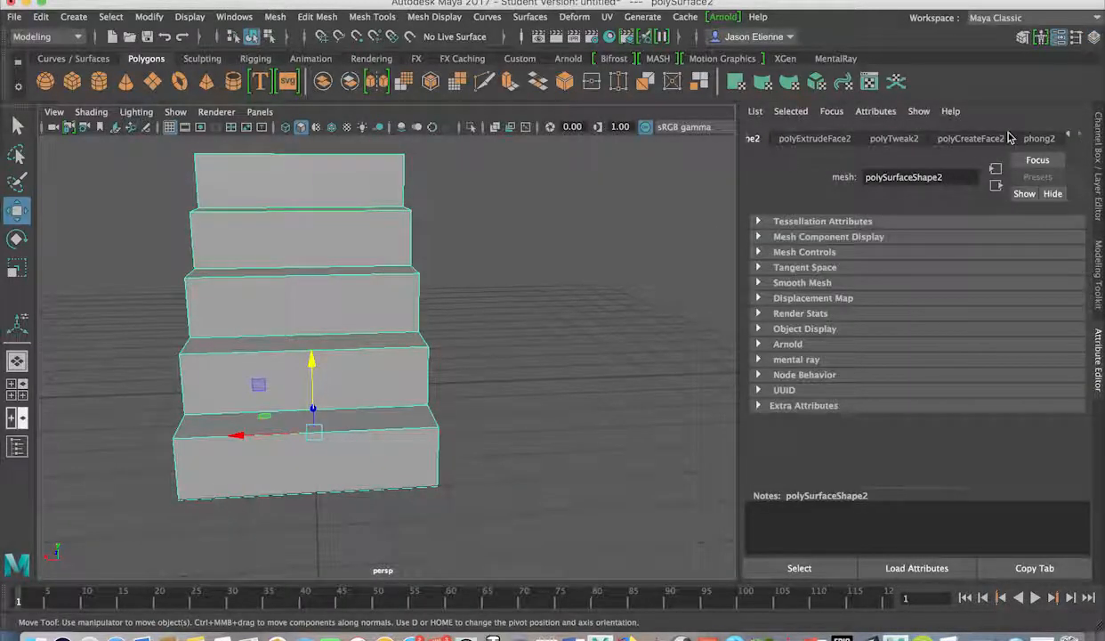
click(1036, 139)
Set phong2's colour to saturated blue (H 224, S 0.94, V 0.62).
click(886, 312)
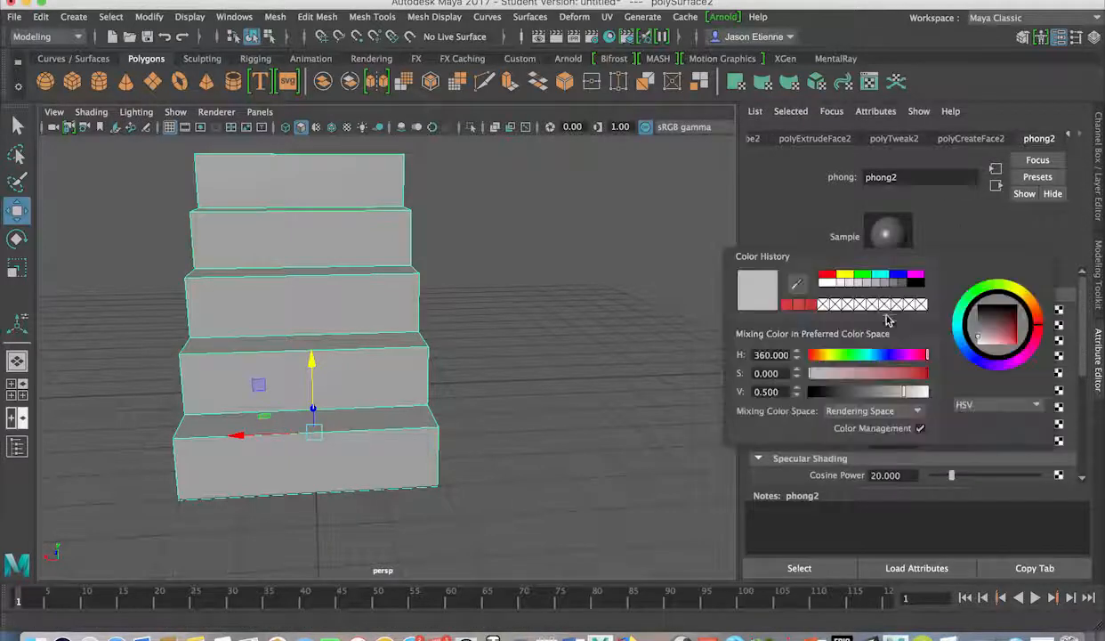
click(963, 354)
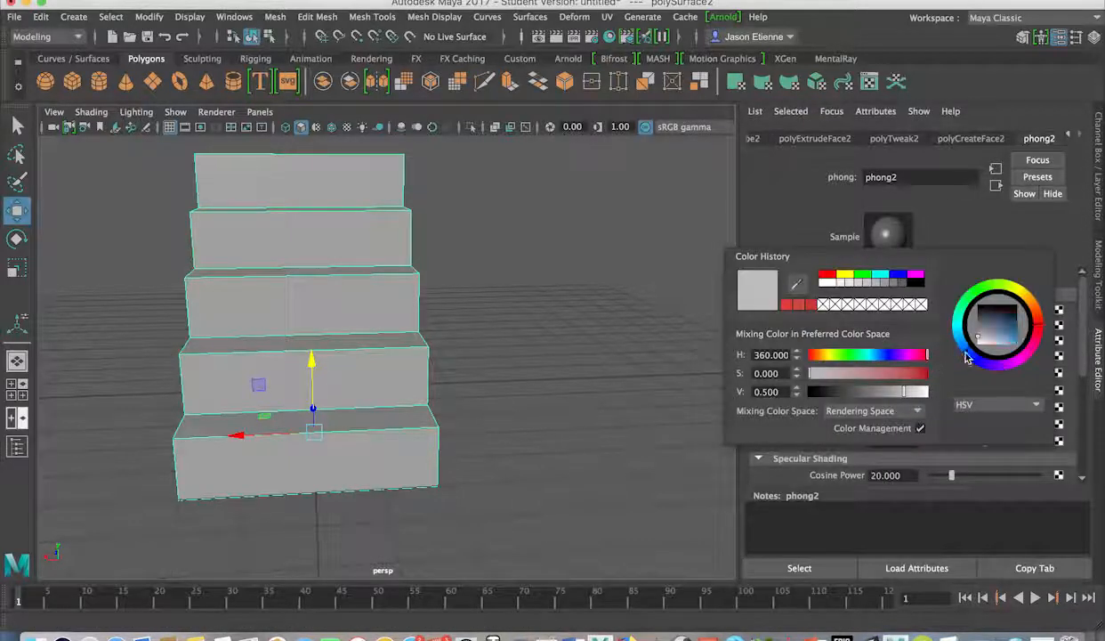
drag(1002, 329, 1016, 343)
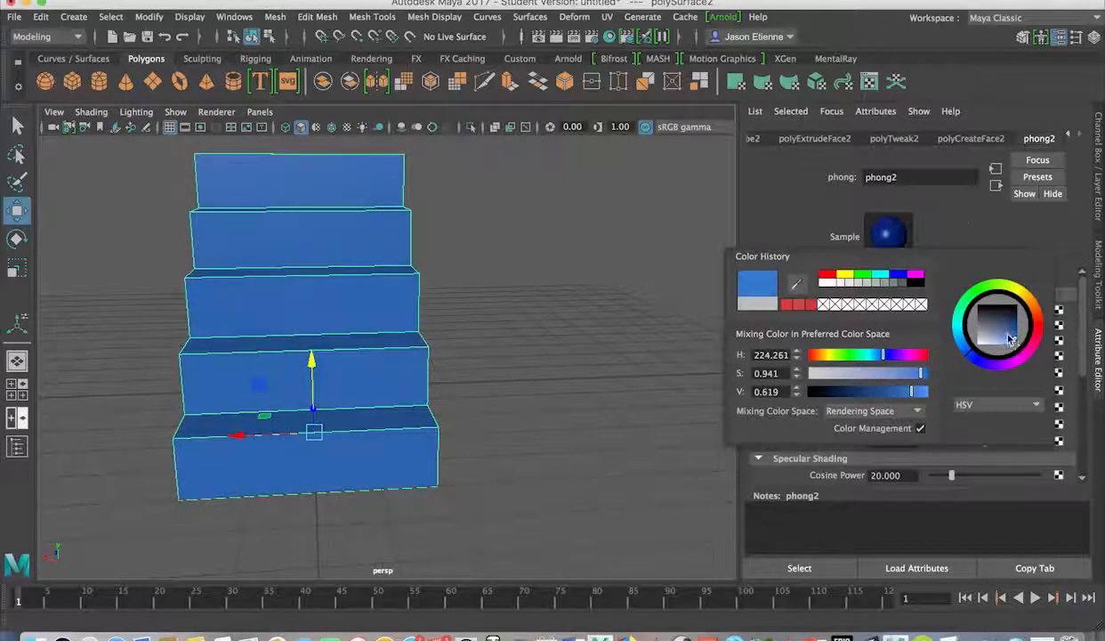
alt+drag(398, 221, 427, 219)
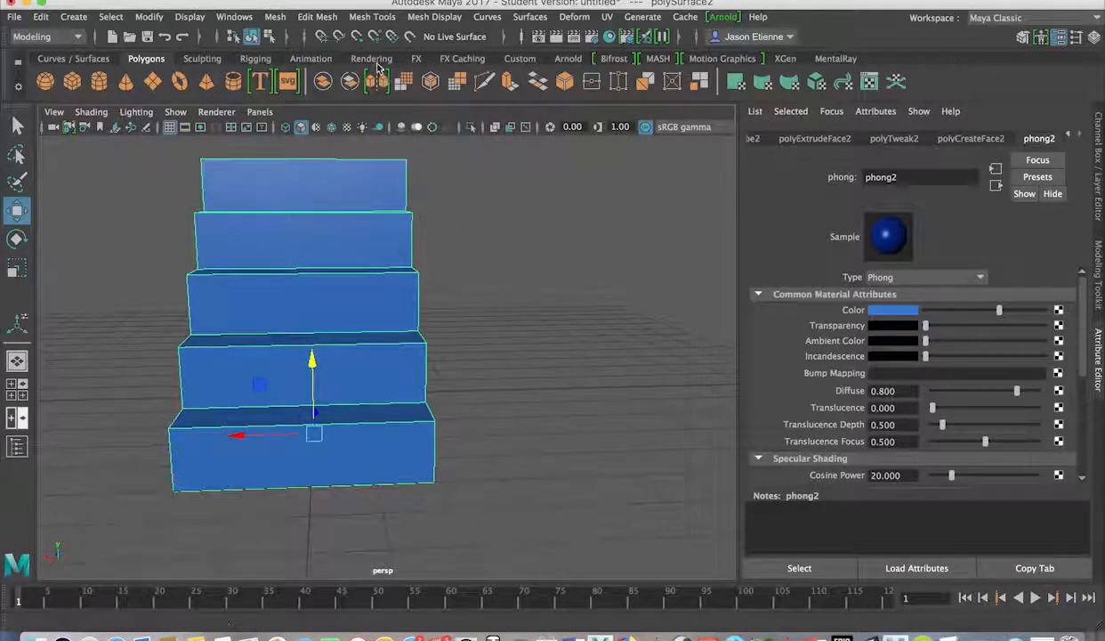
click(608, 18)
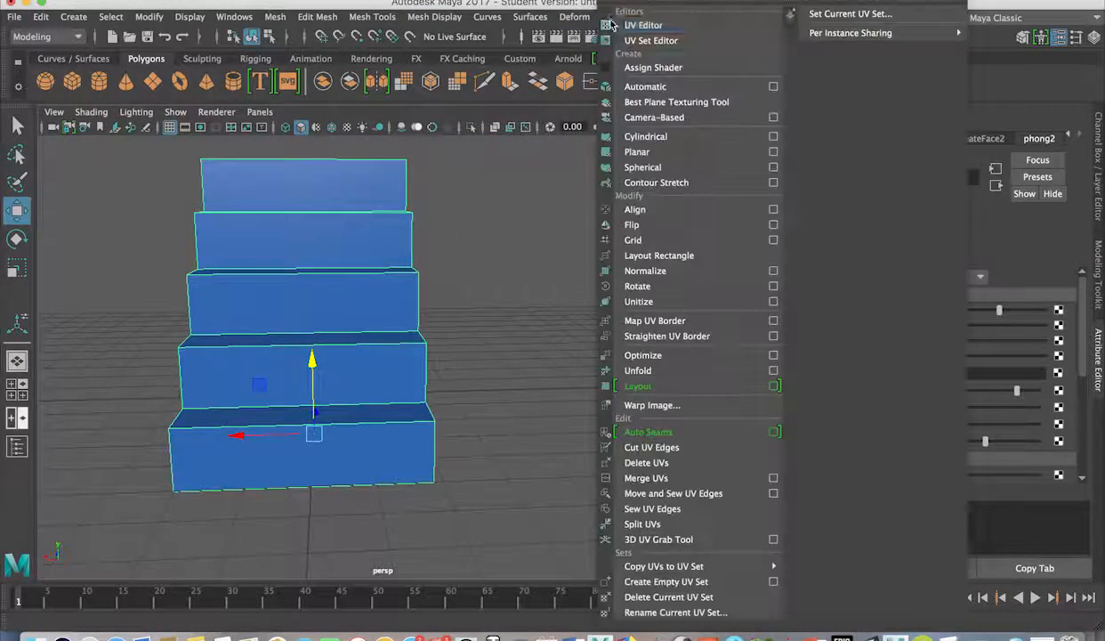
Apply an automatic UV projection to the stairs and open the UV Editor.
click(658, 89)
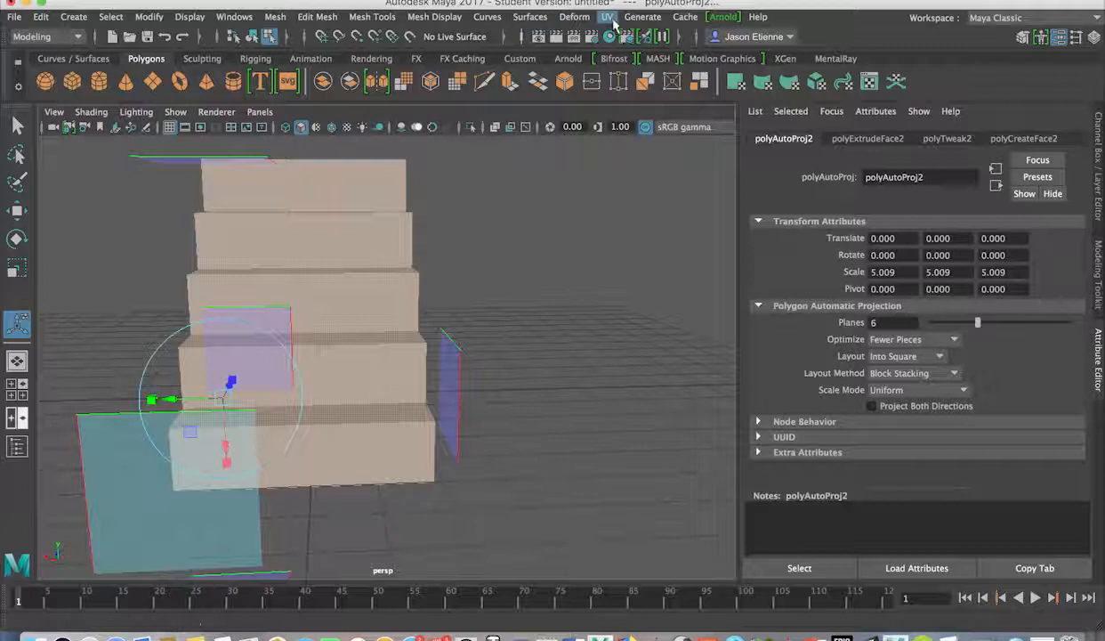
click(607, 18)
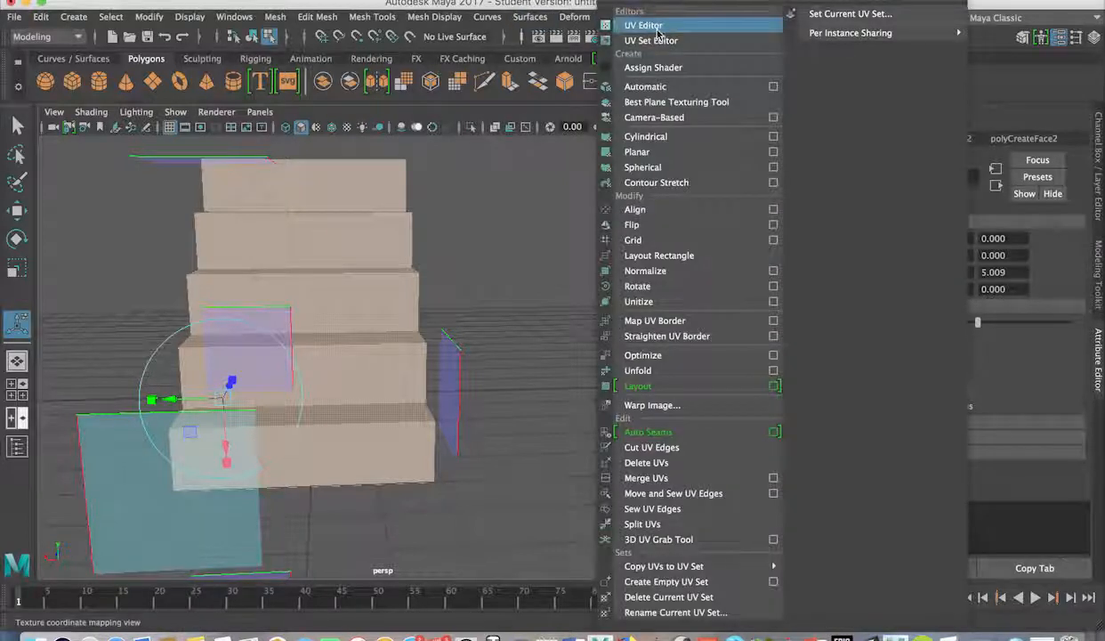
click(657, 27)
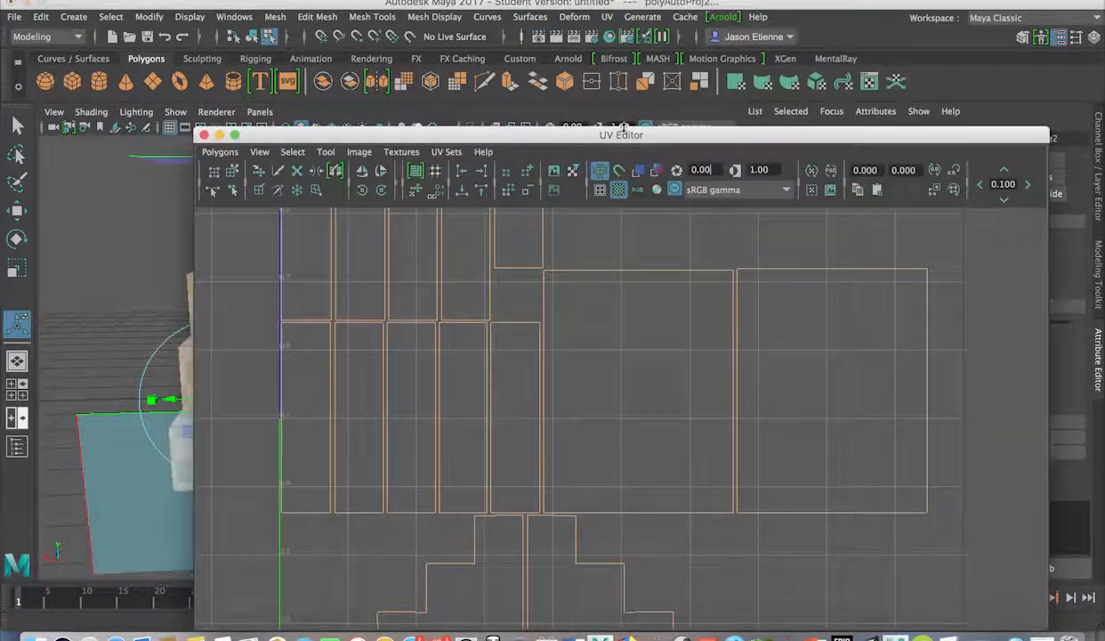
Zoom and pan over the stairs' UV shell layout, then close the UV Editor.
drag(623, 134, 592, 22)
scroll(553, 208, up, 3)
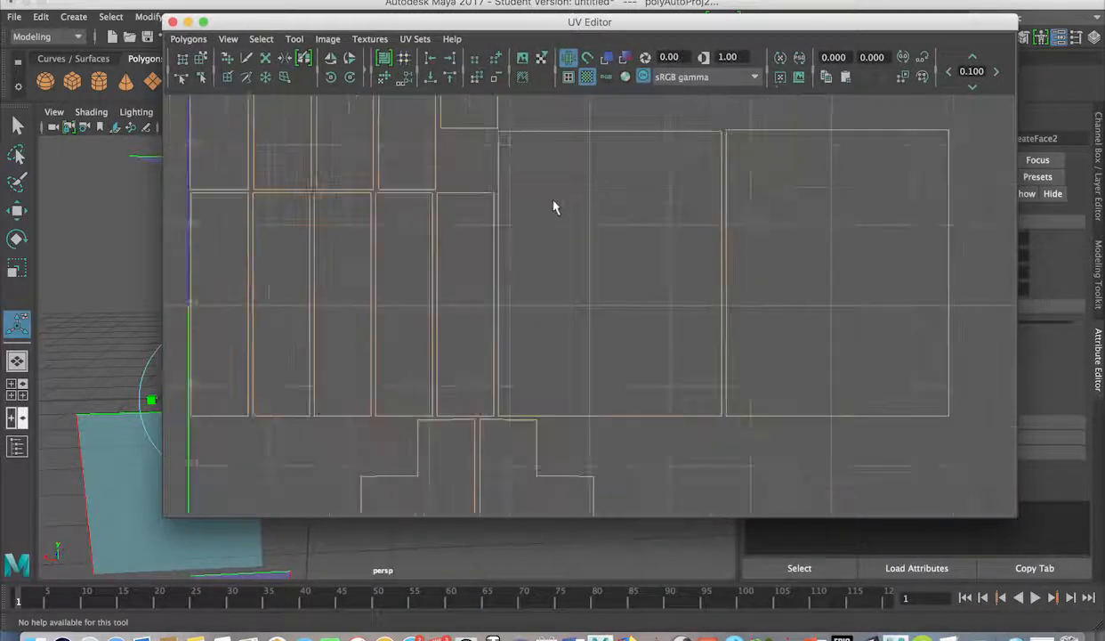
scroll(552, 207, down, 6)
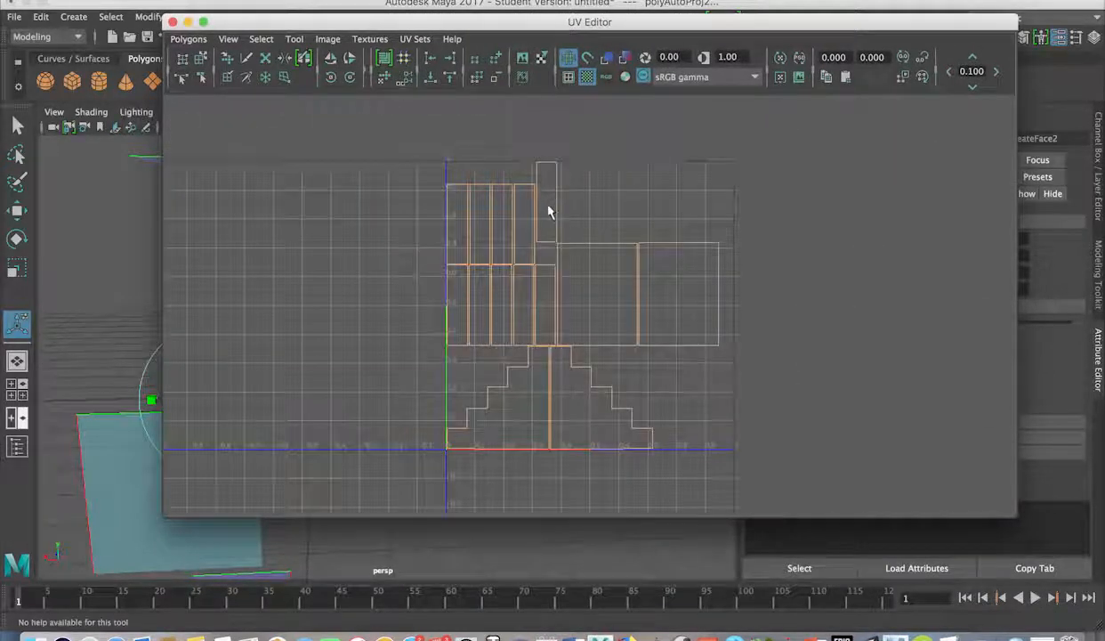
alt+middle_drag(545, 203, 493, 185)
scroll(499, 214, down, 3)
scroll(499, 219, up, 5)
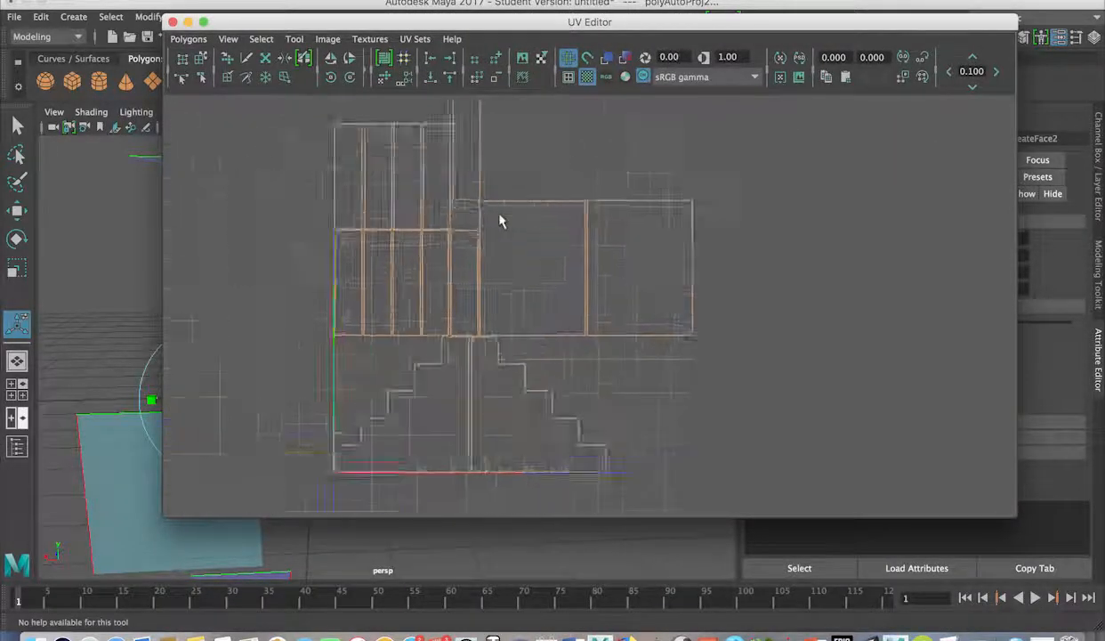
scroll(461, 214, up, 4)
scroll(459, 213, down, 4)
alt+middle_drag(449, 234, 461, 183)
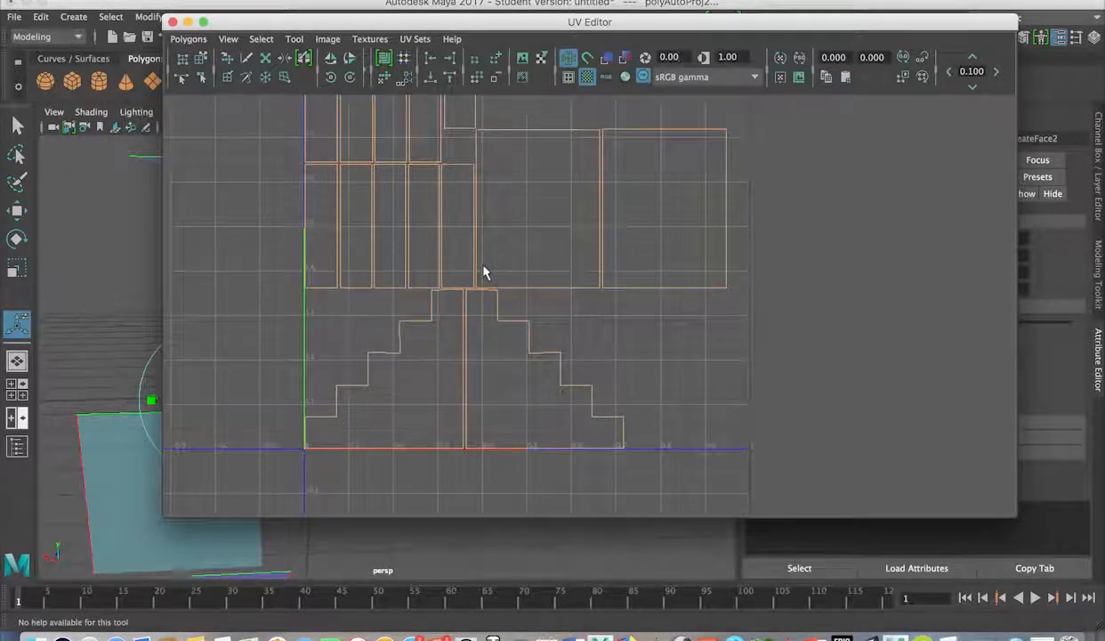
scroll(491, 276, up, 3)
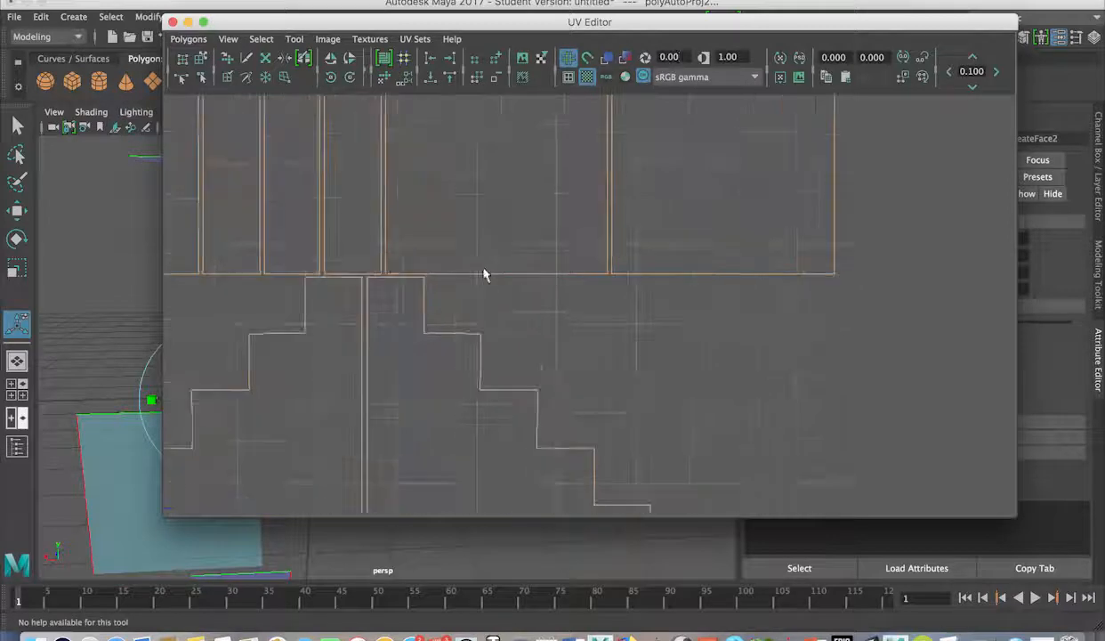
scroll(490, 276, down, 5)
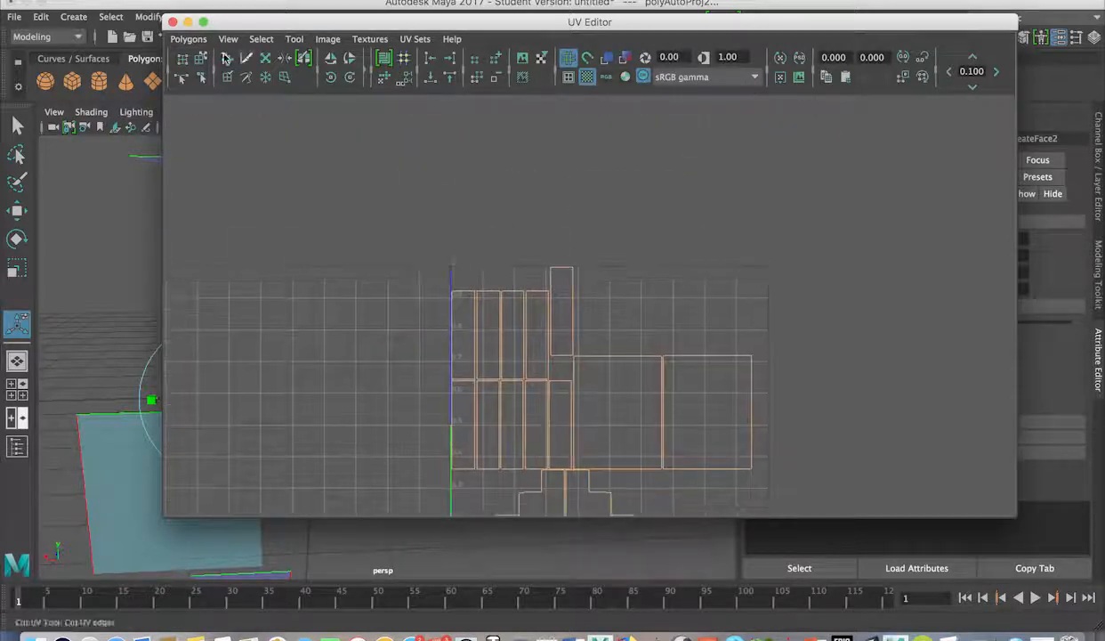
click(172, 22)
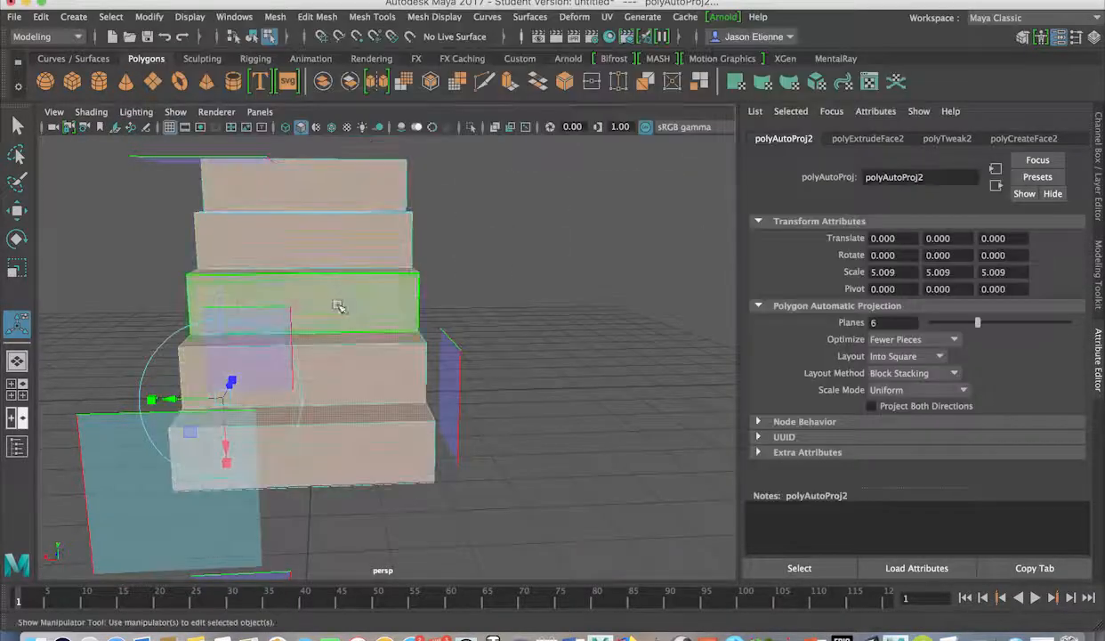
Switch the staircase back to Object Mode selection.
right_drag(335, 307, 403, 169)
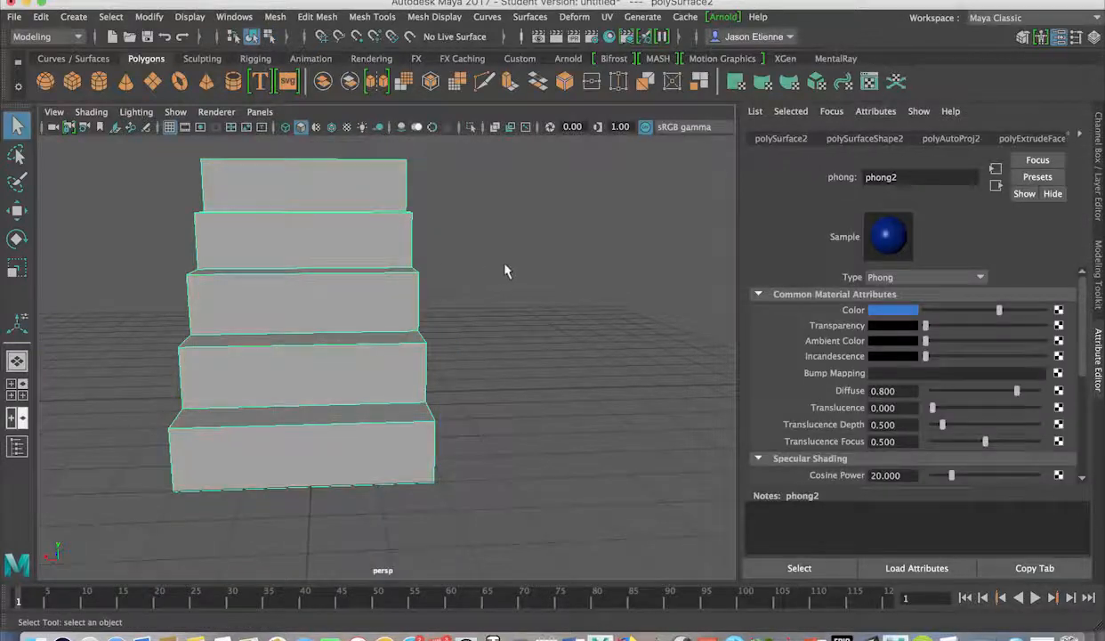
alt+drag(504, 271, 430, 271)
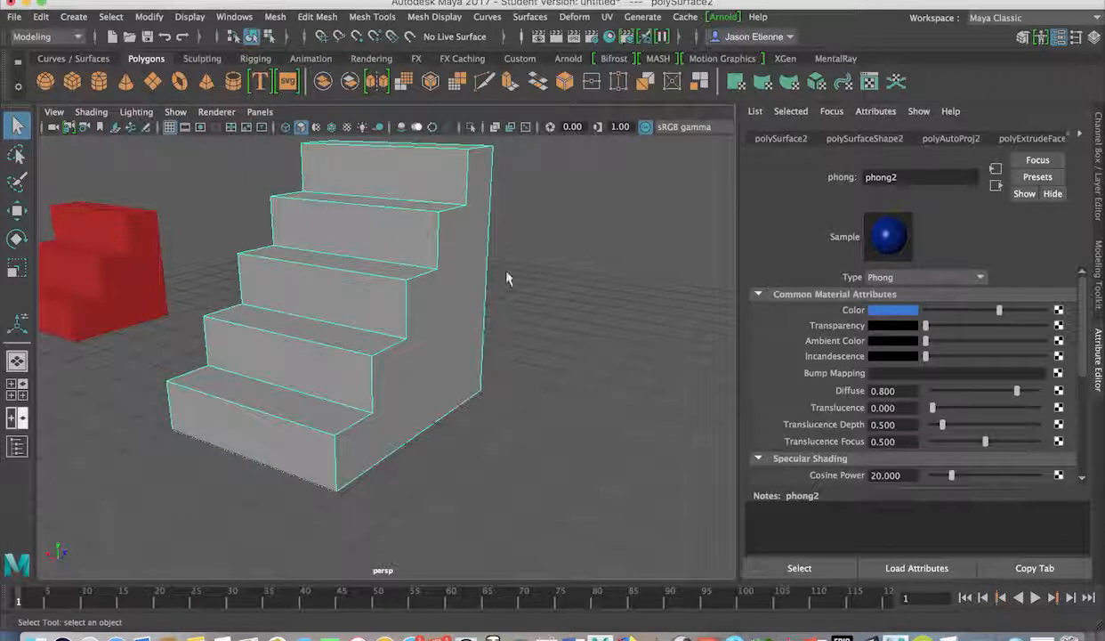
right_click(429, 268)
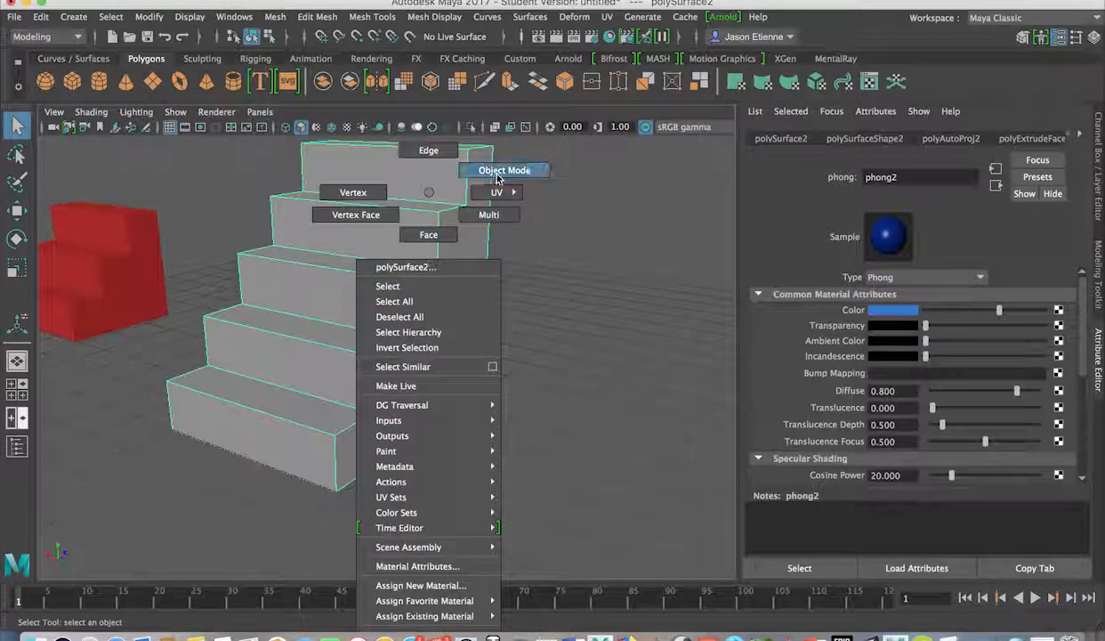
click(497, 177)
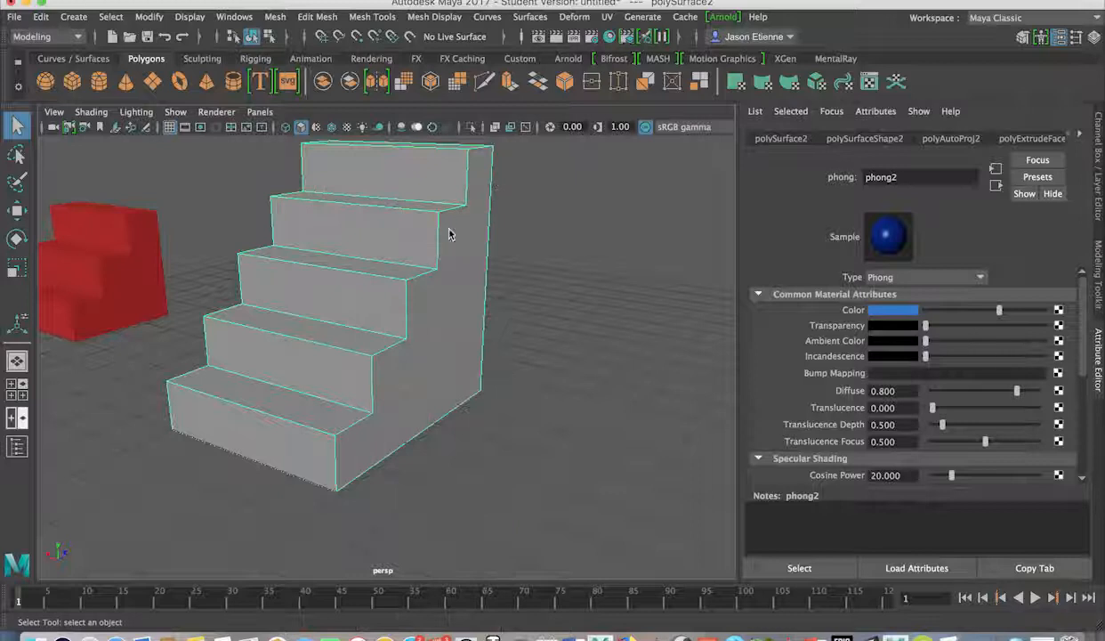
Assign a new Blinn material, blinn2, coloured deep blue, and reselect the stairs.
right_drag(449, 234, 445, 583)
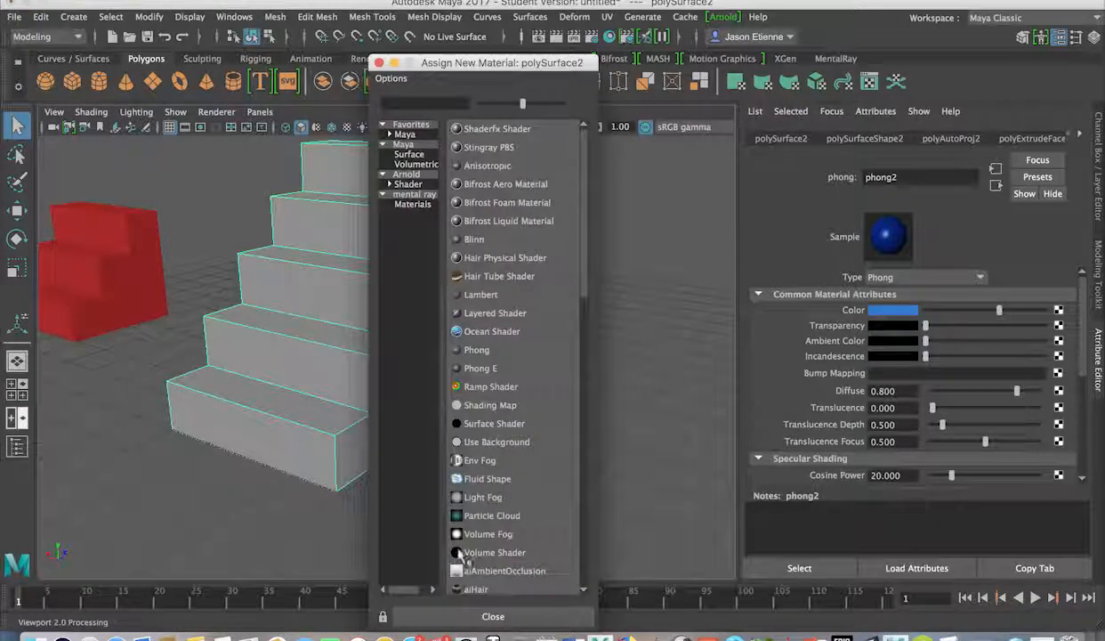
click(473, 240)
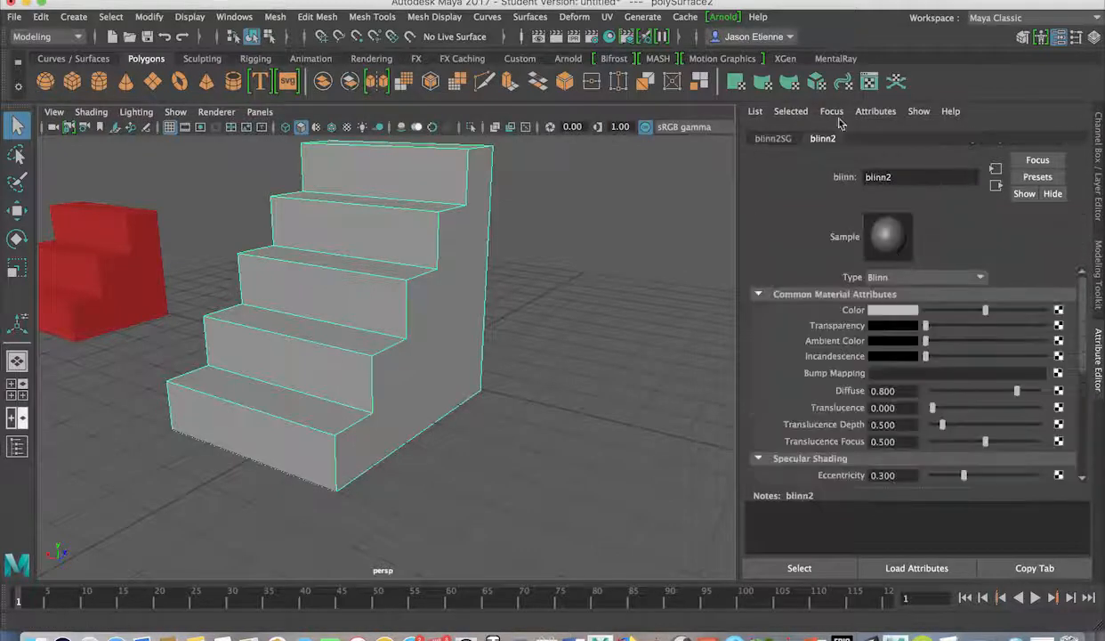
click(885, 312)
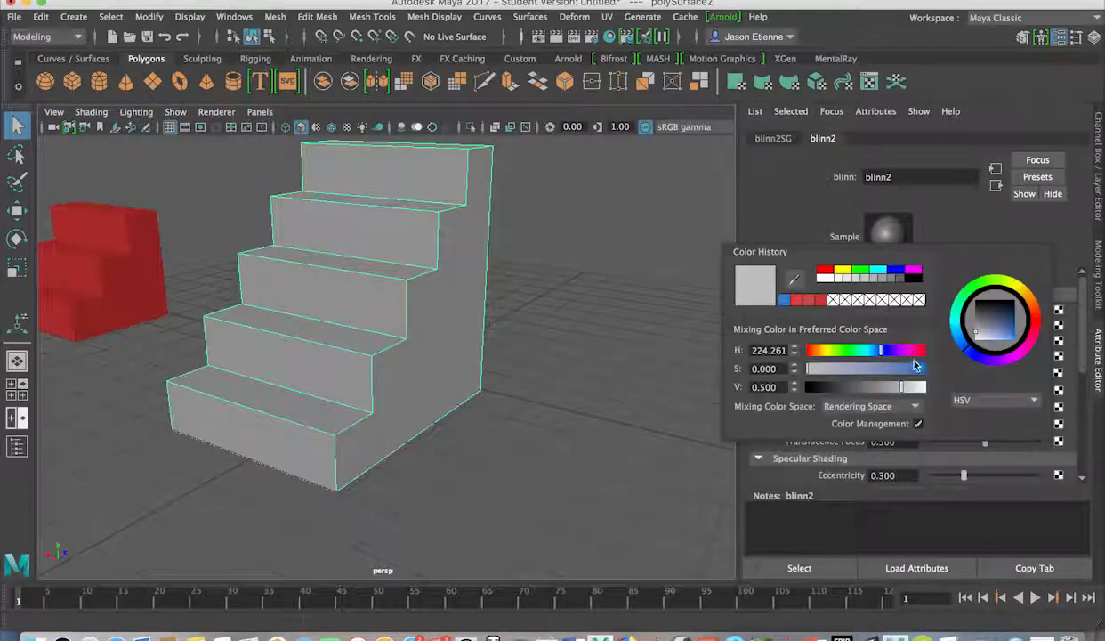
drag(999, 334, 1013, 336)
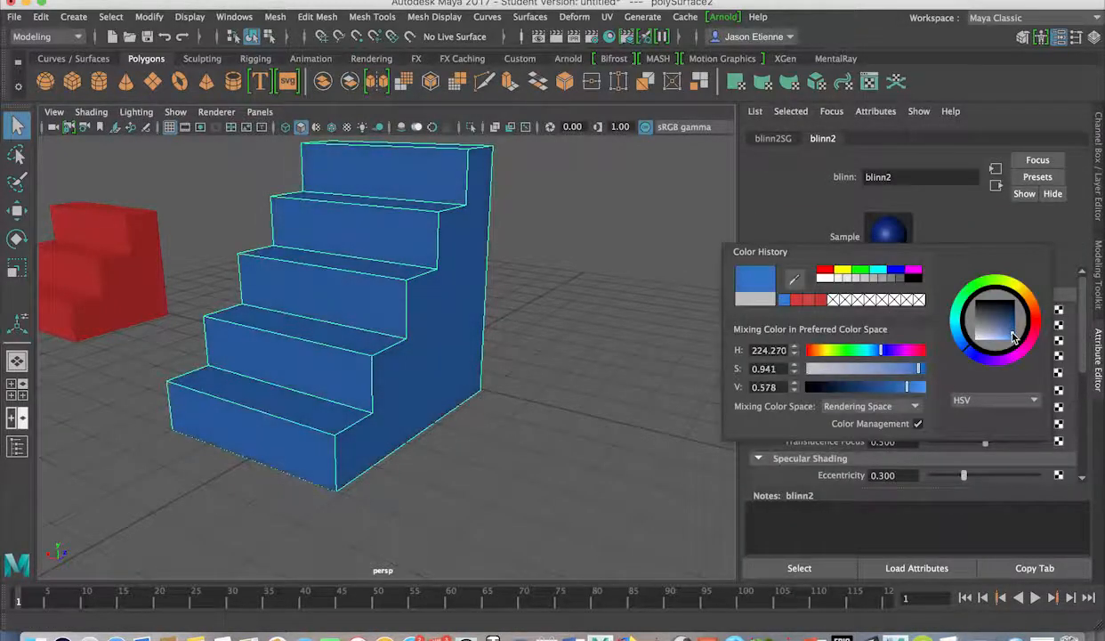
click(600, 332)
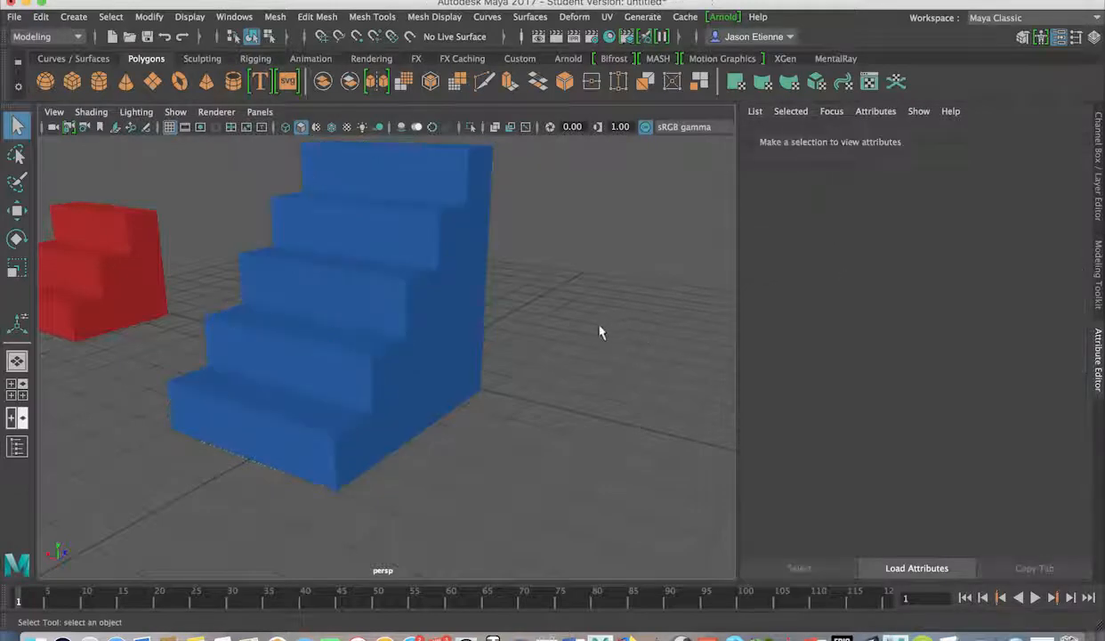
click(348, 244)
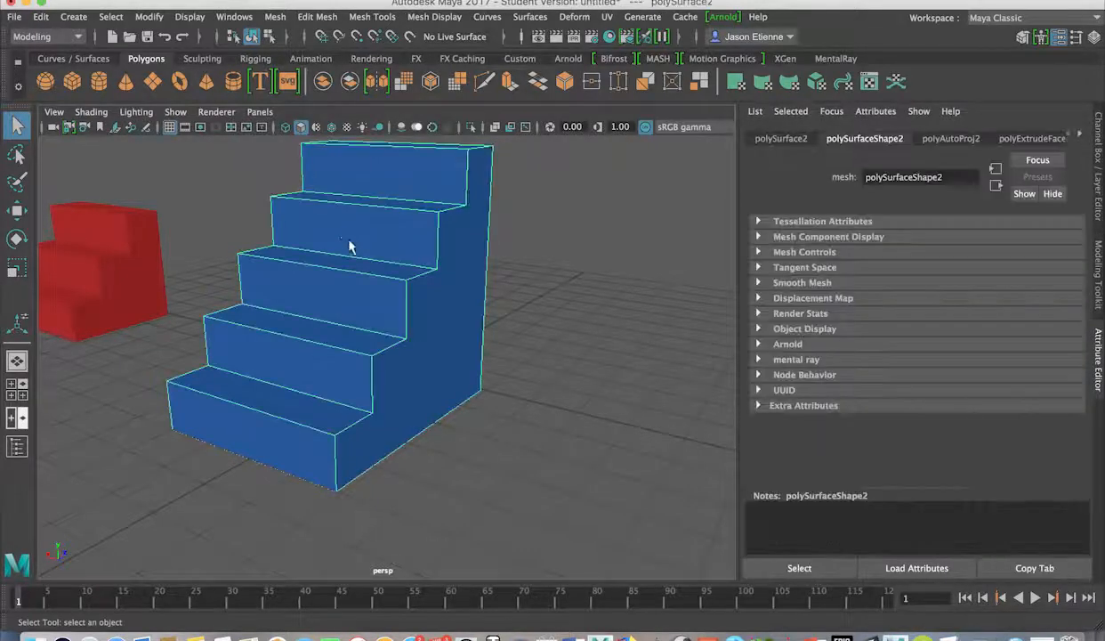
Start an Export Selection of the stairs, then cancel it.
click(13, 17)
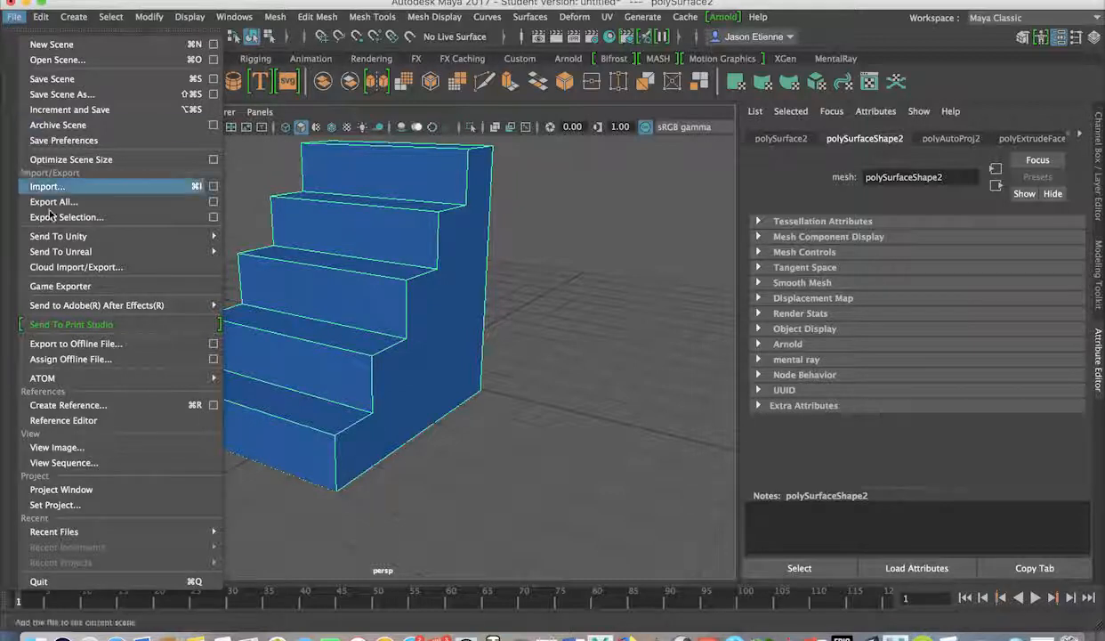
mouse_move(55, 258)
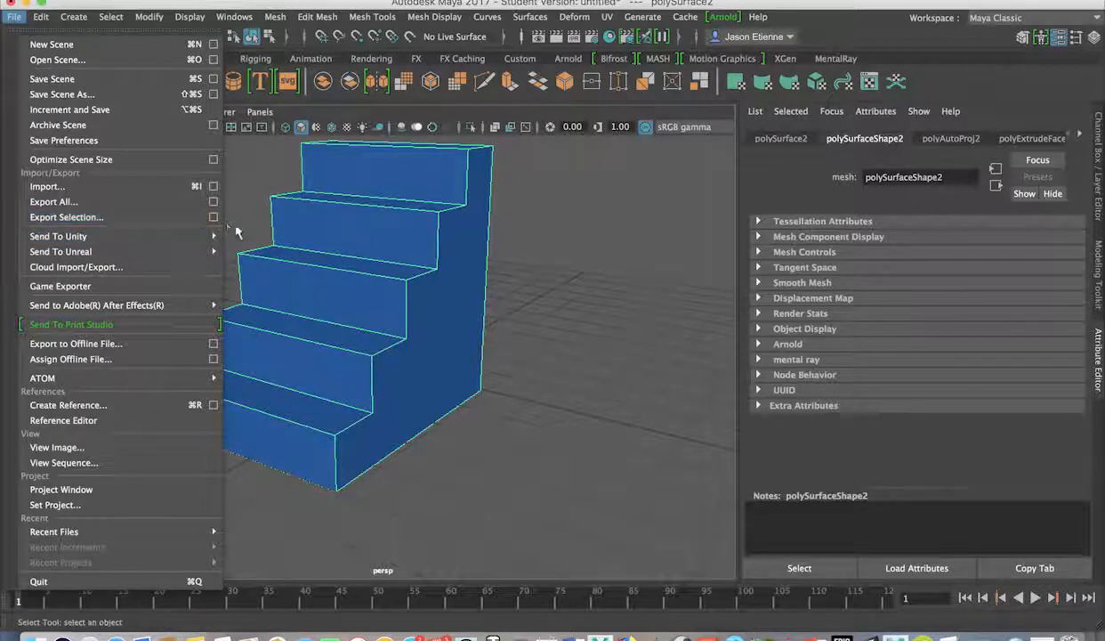
click(160, 209)
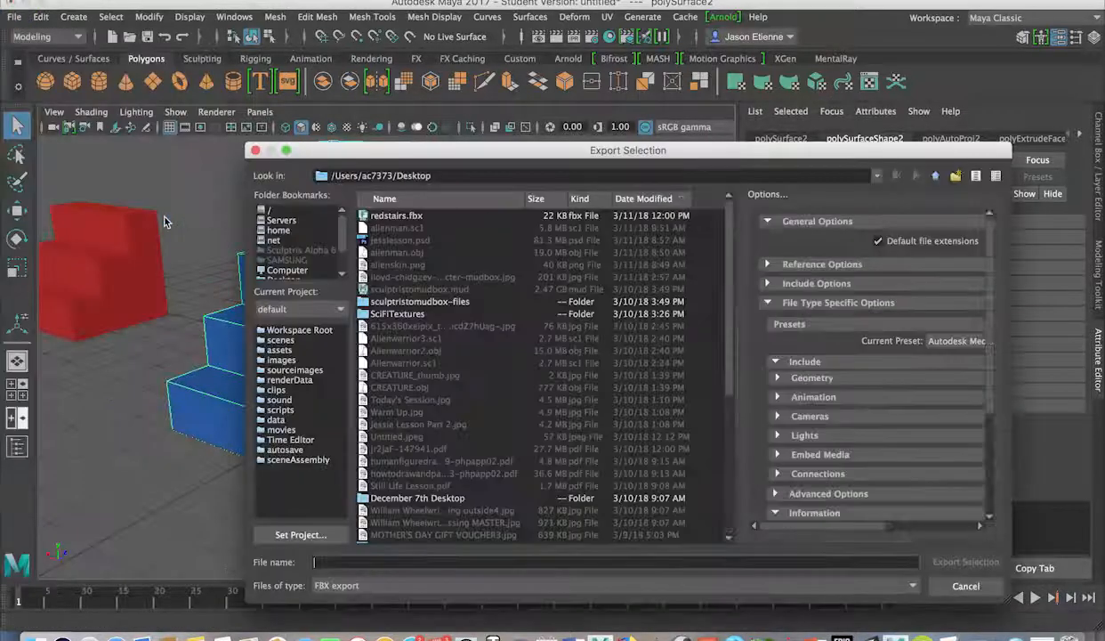
click(965, 586)
Reopen Export Selection and enter stairs2 as the file name.
click(15, 17)
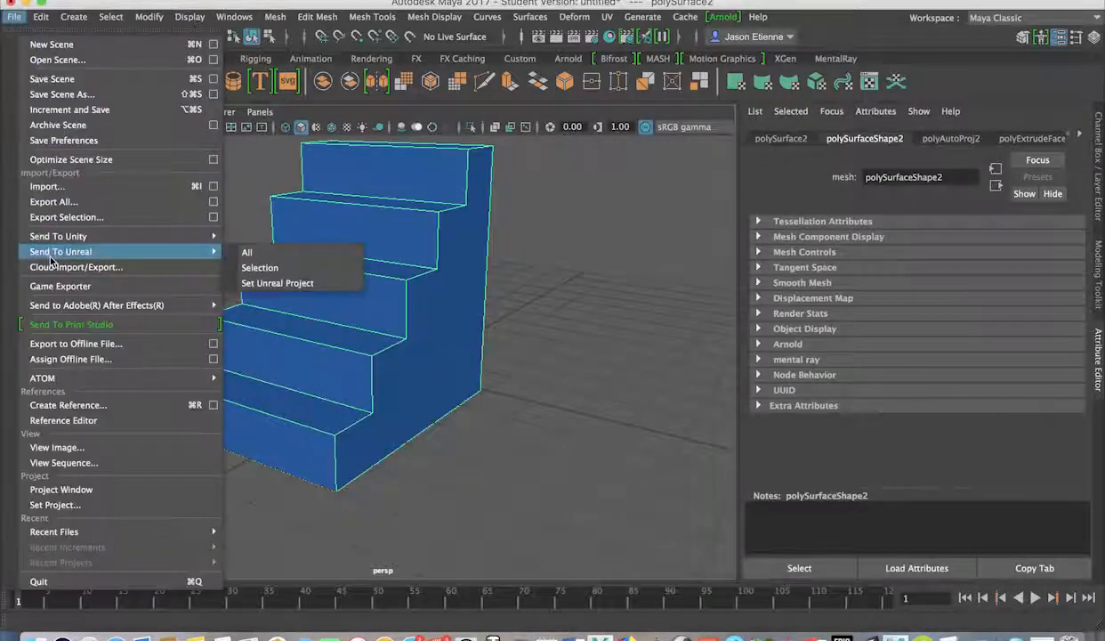
click(71, 217)
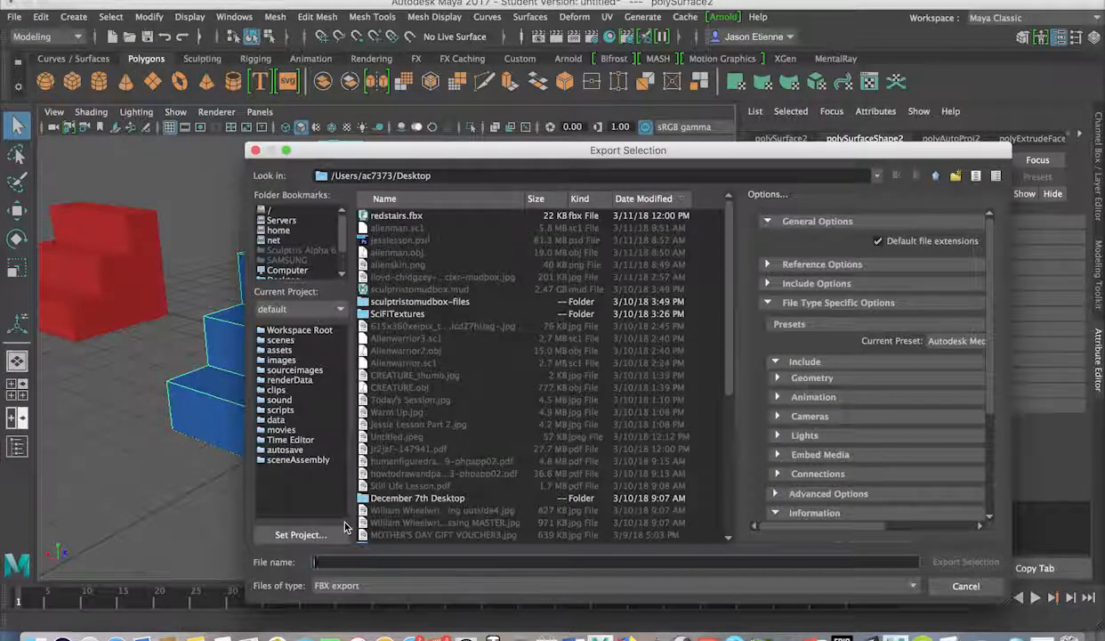
text(stairs)
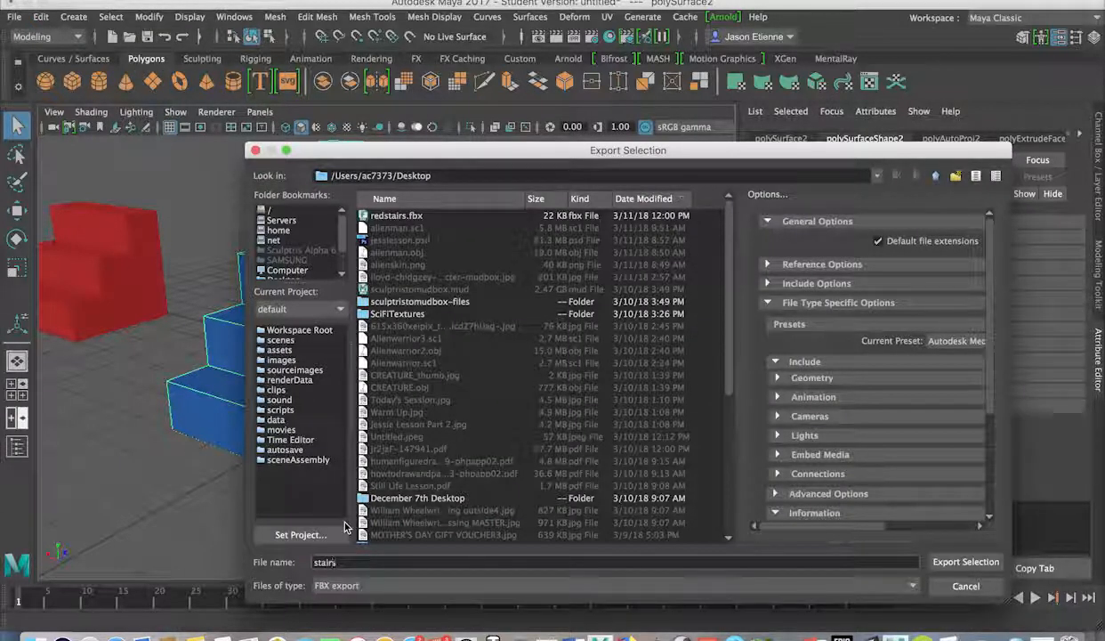
text(2)
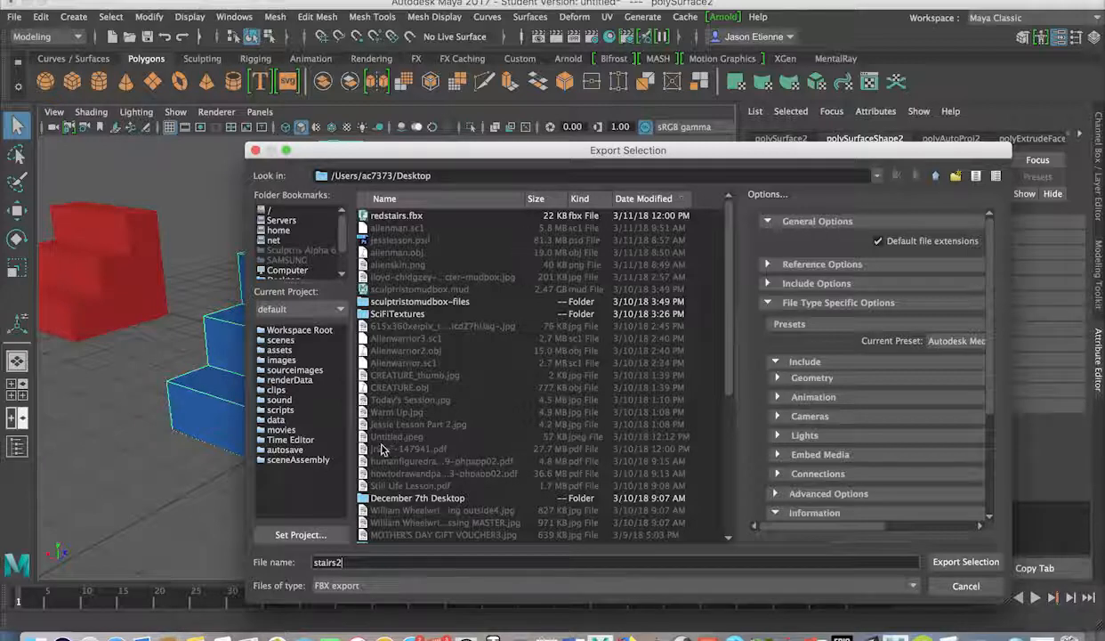
drag(516, 147, 488, 87)
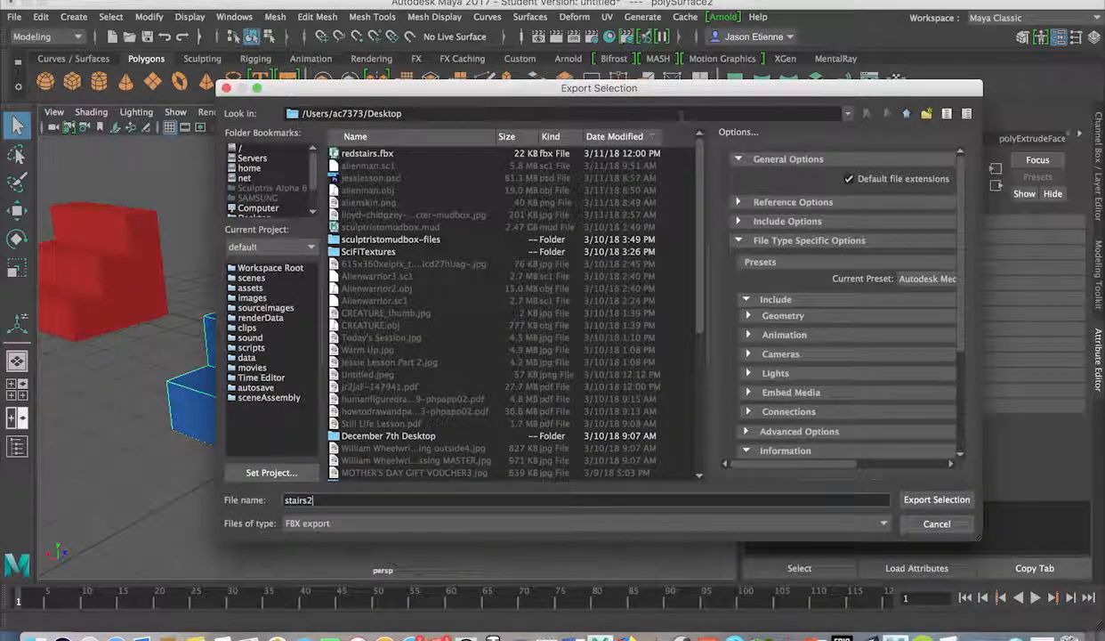
Create a Stairs2 folder and export the selected stairs into it as FBX stairs2.
click(926, 114)
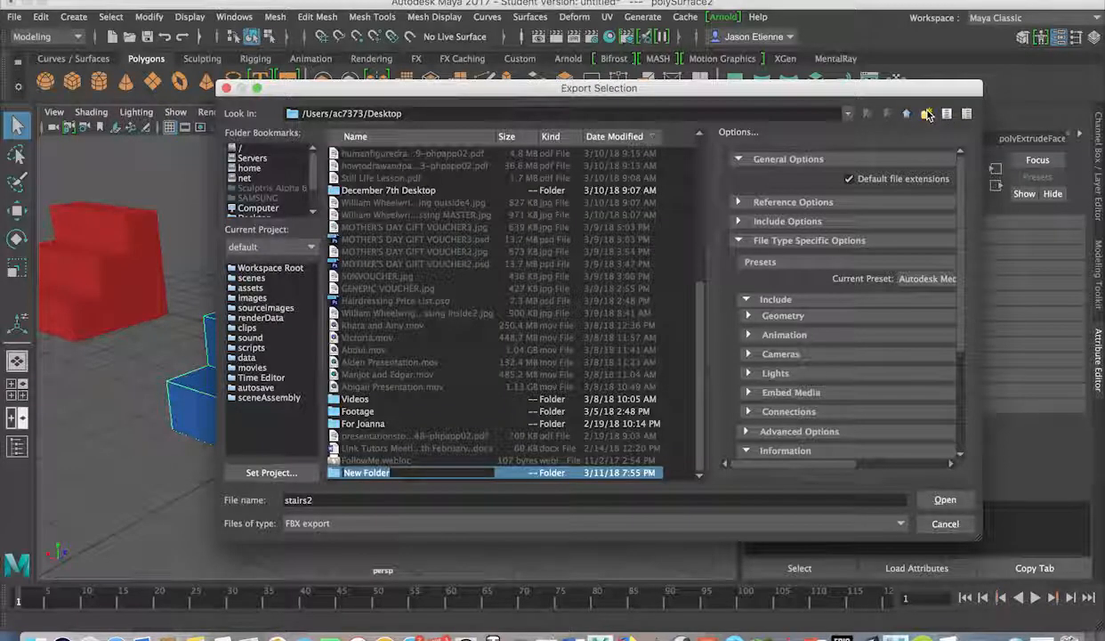
text(S)
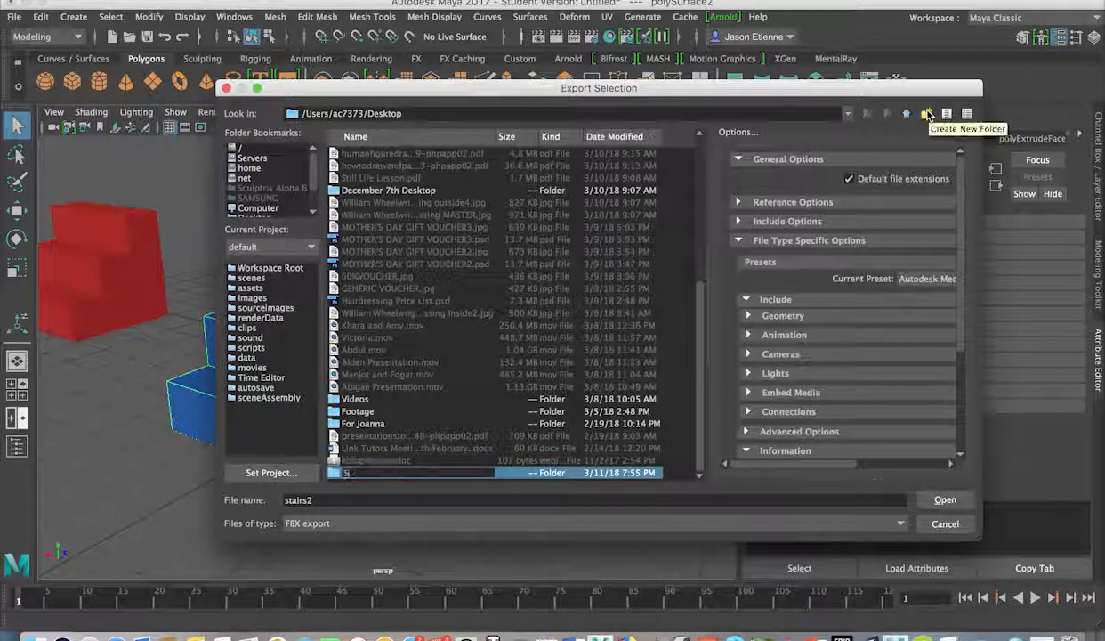
text(ta)
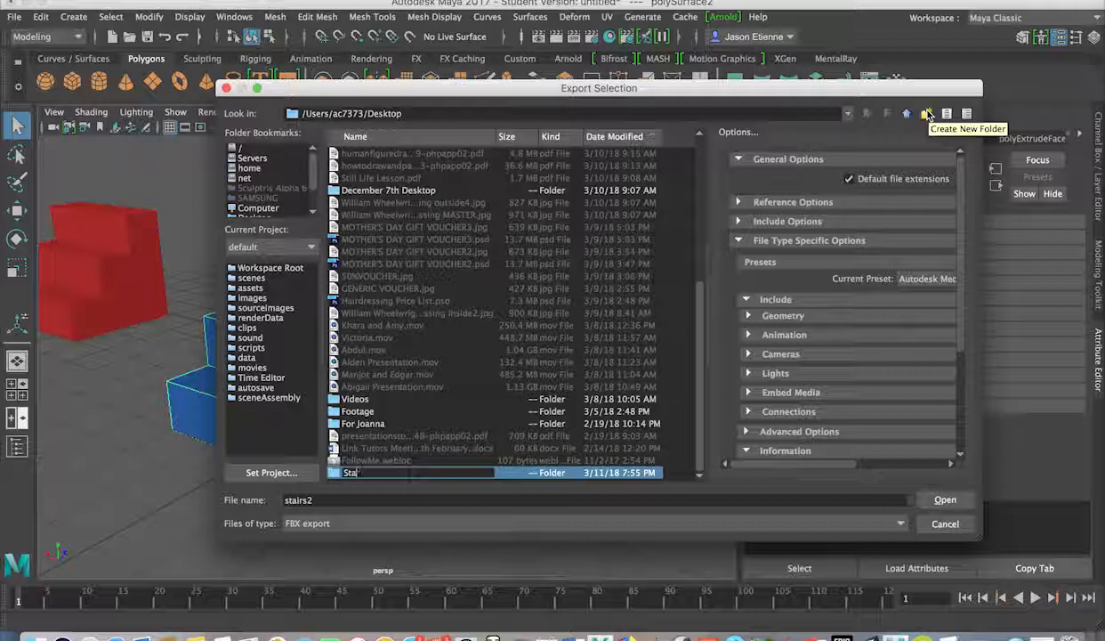
text(irs2)
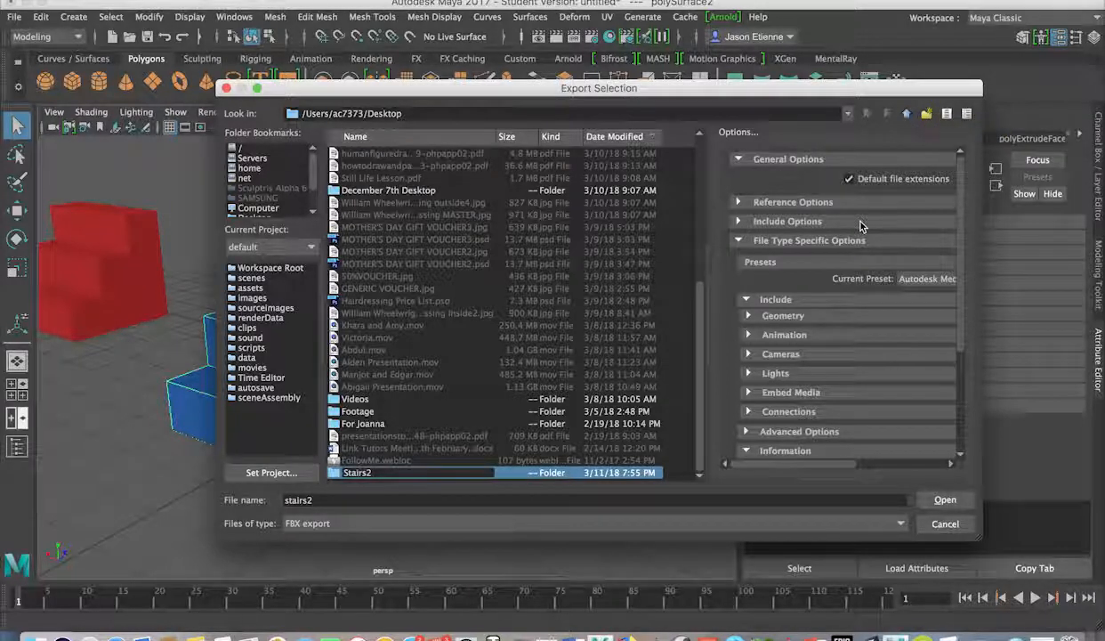
key(Return)
click(945, 500)
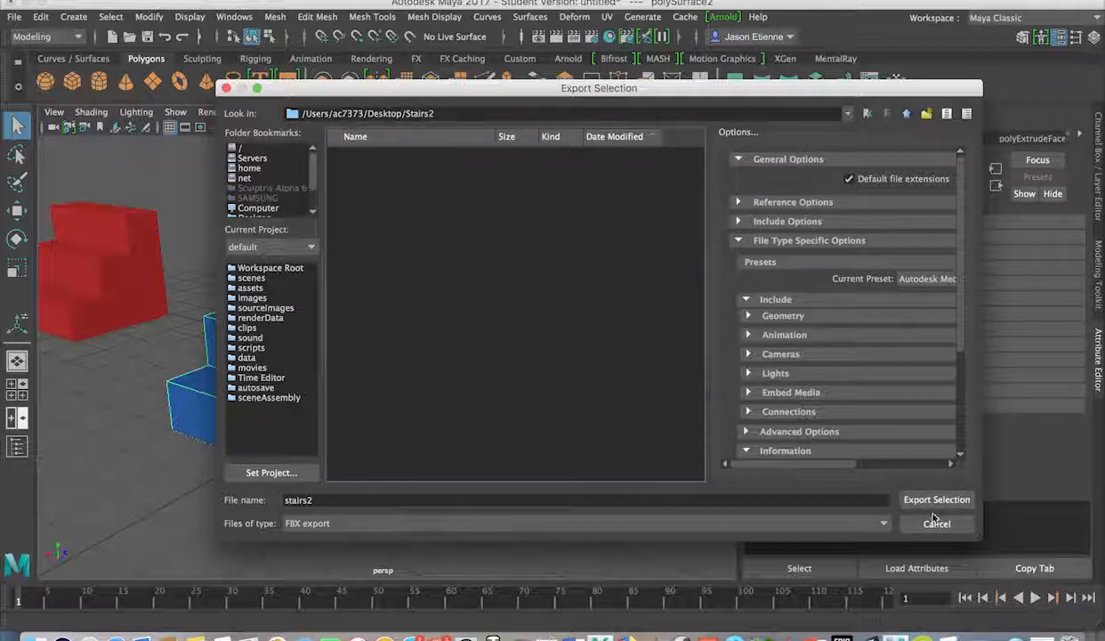
click(937, 500)
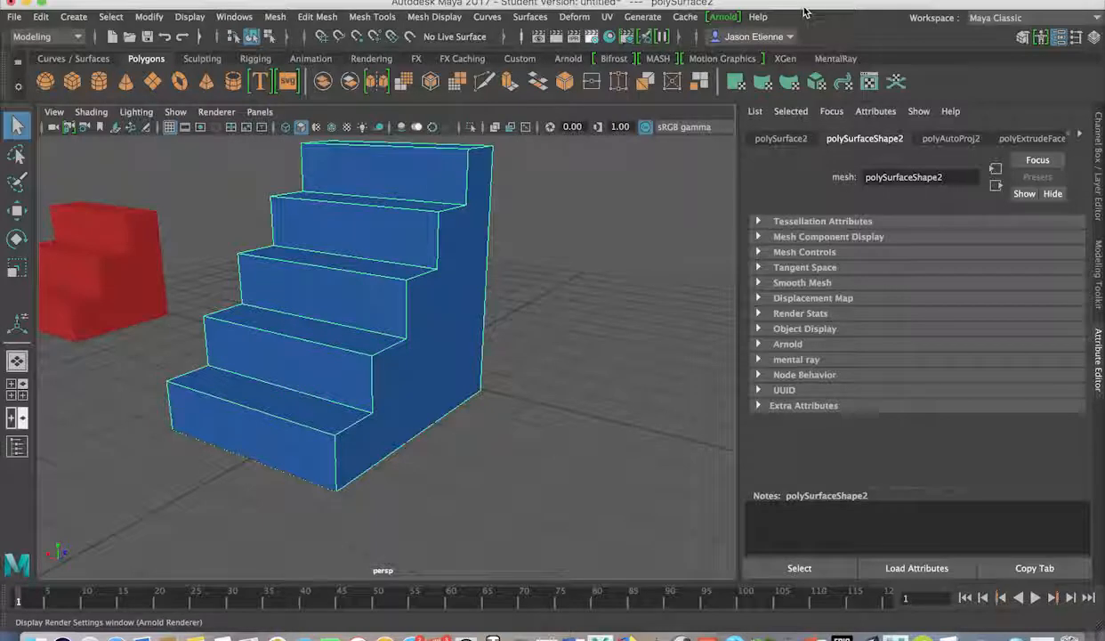
drag(805, 5, 790, 615)
In Unity's Scene view, import Stairs2/stairs2.fbx via Assets > Import New Asset.
click(311, 84)
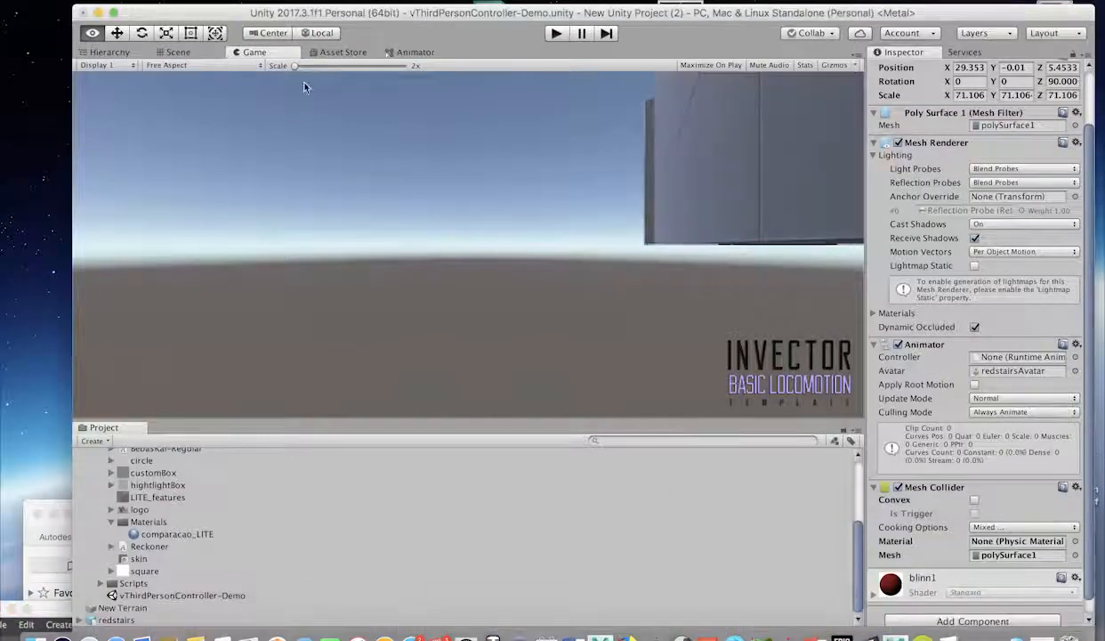
click(169, 56)
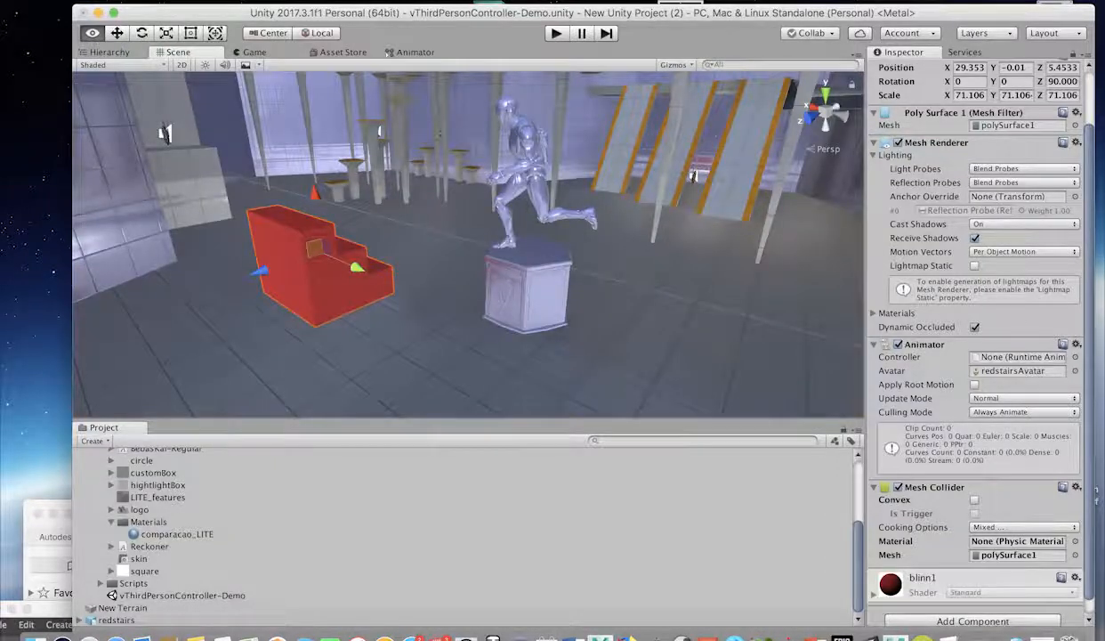
click(164, 1)
click(186, 94)
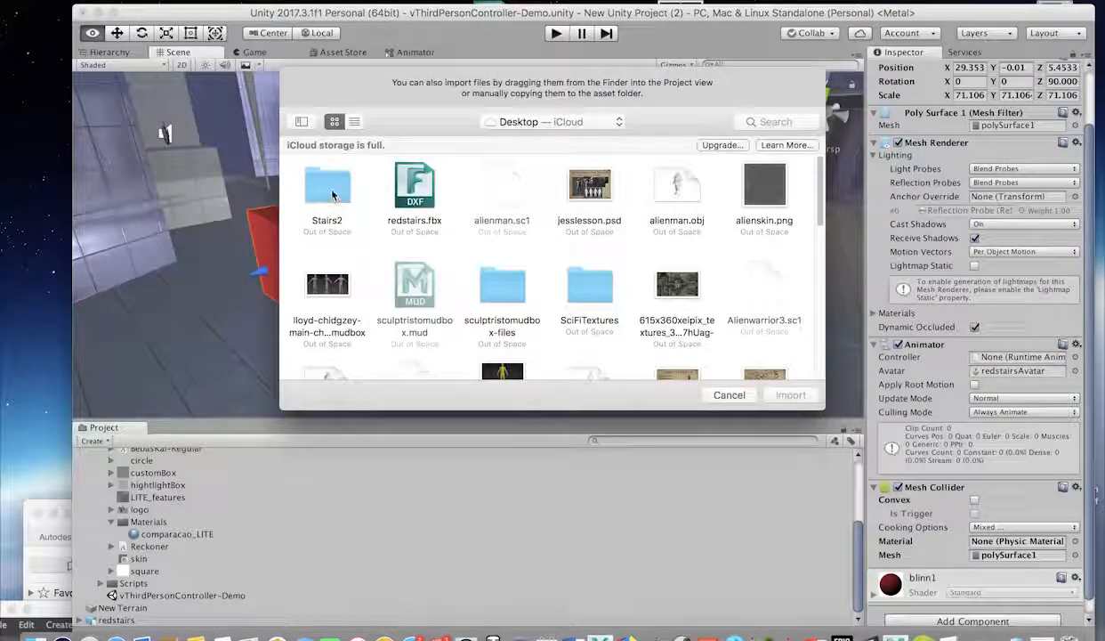
click(332, 195)
click(798, 399)
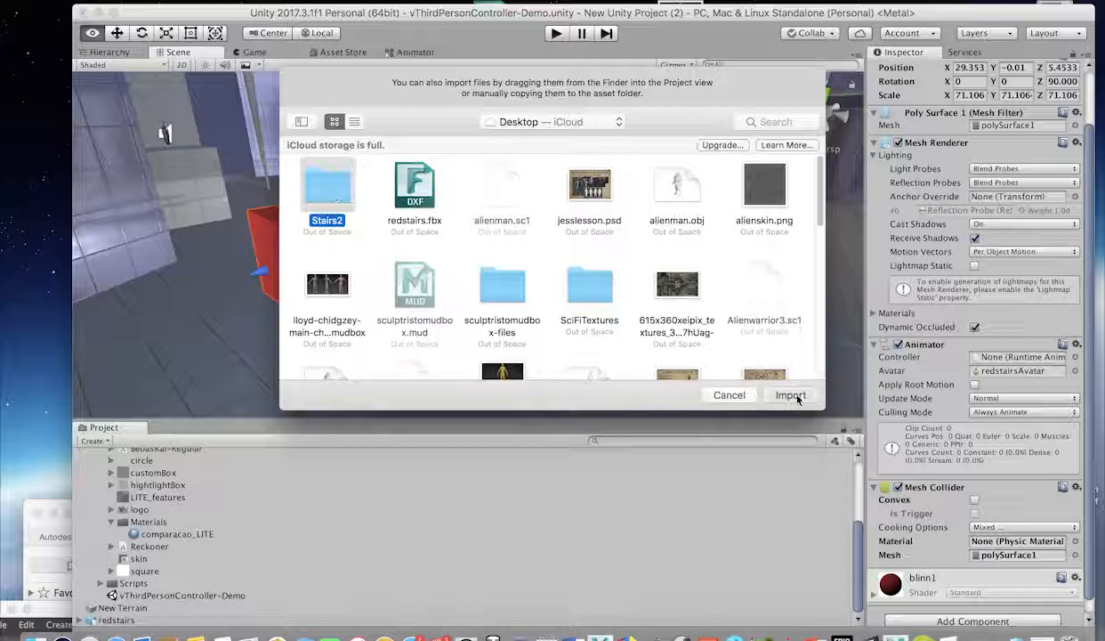
click(322, 188)
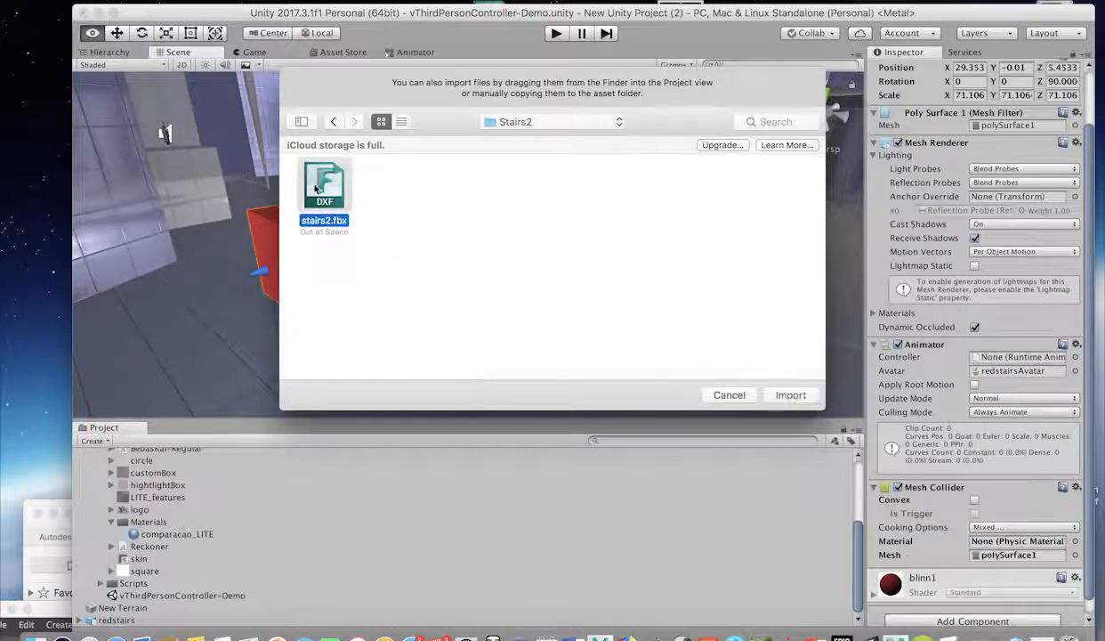
click(789, 395)
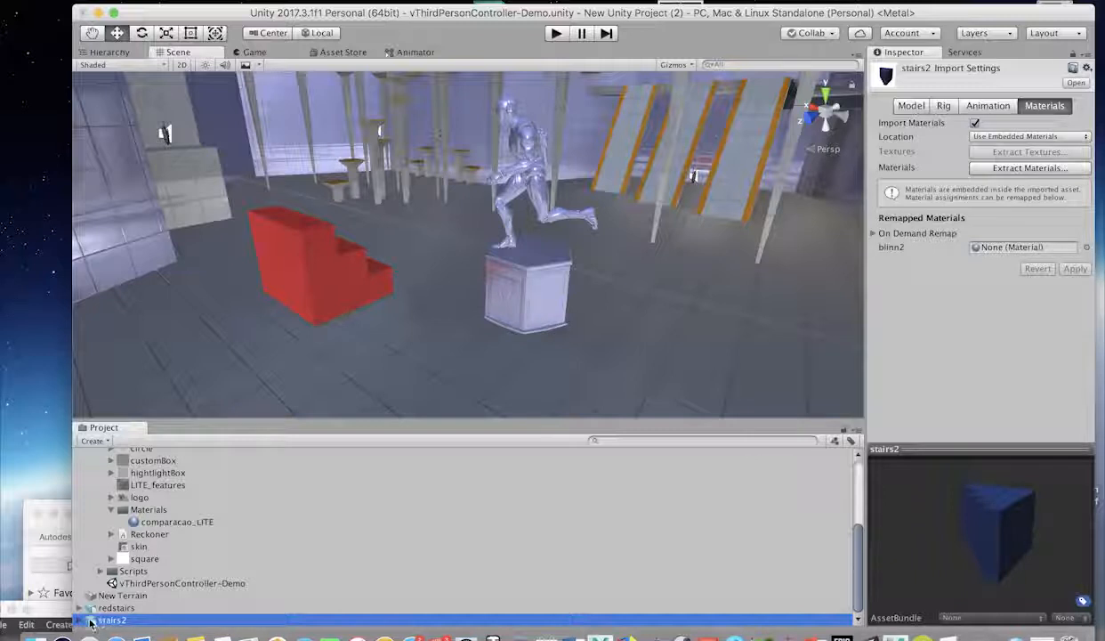
Drag stairs2 into the scene beside the red stairs and scale it to about 88.7.
drag(160, 554, 1014, 364)
key(r)
scroll(396, 309, up, 2)
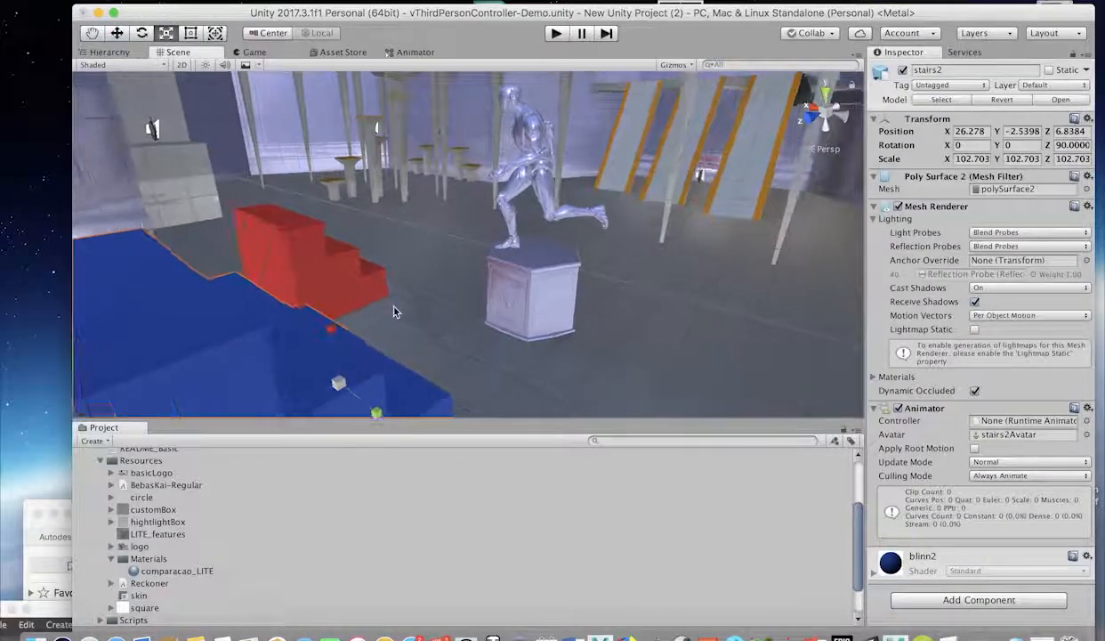
scroll(394, 297, down, 4)
scroll(395, 298, down, 3)
drag(393, 323, 260, 300)
key(w)
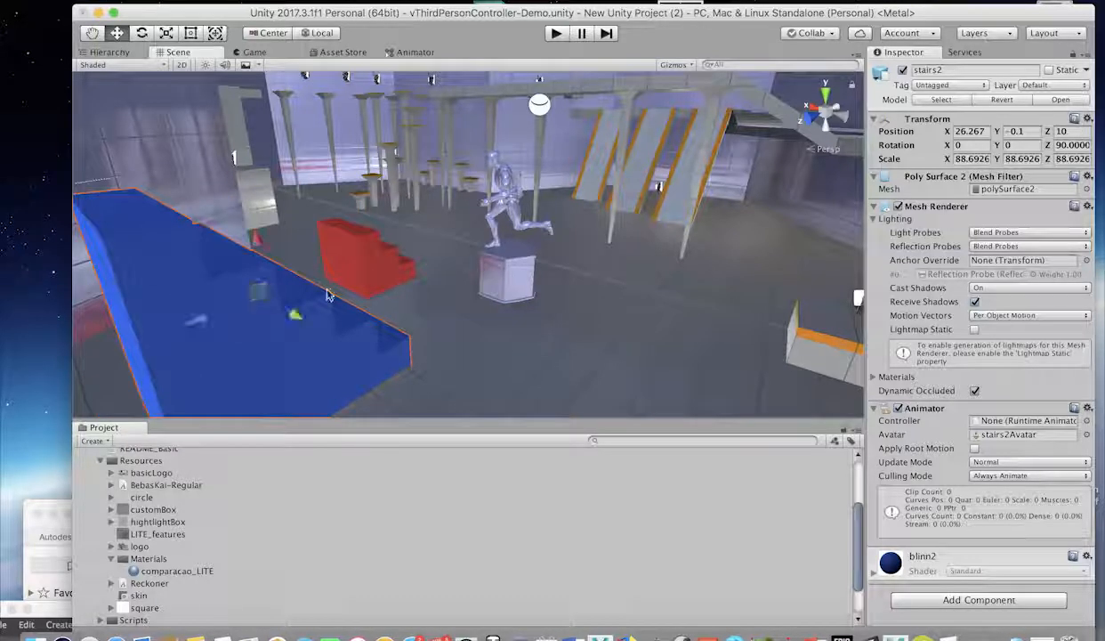
alt+drag(315, 323, 397, 362)
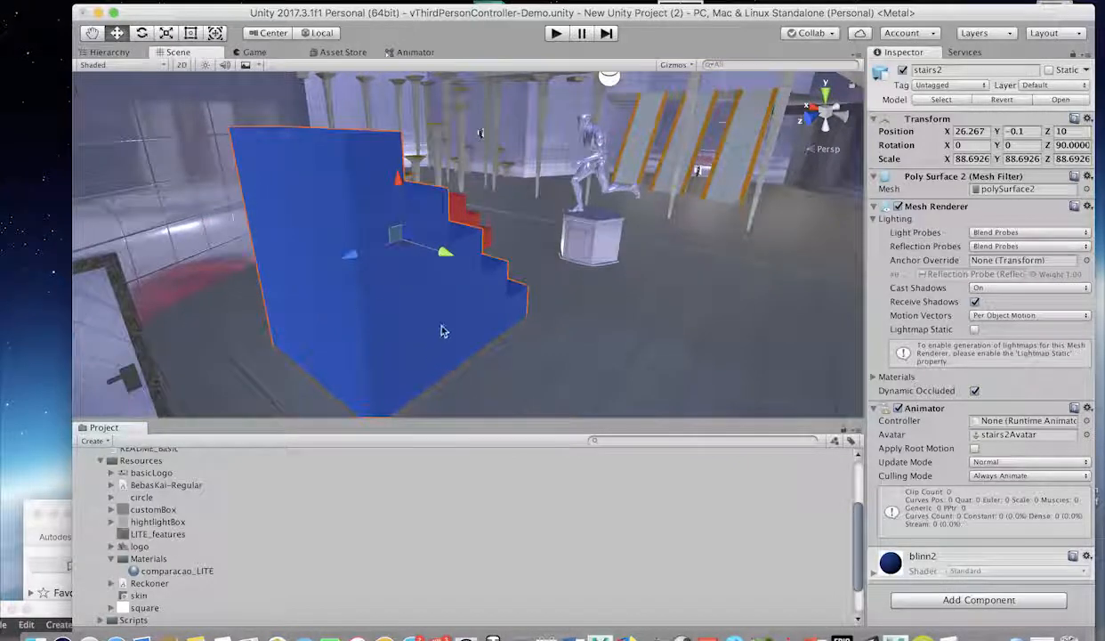
alt+drag(520, 343, 353, 345)
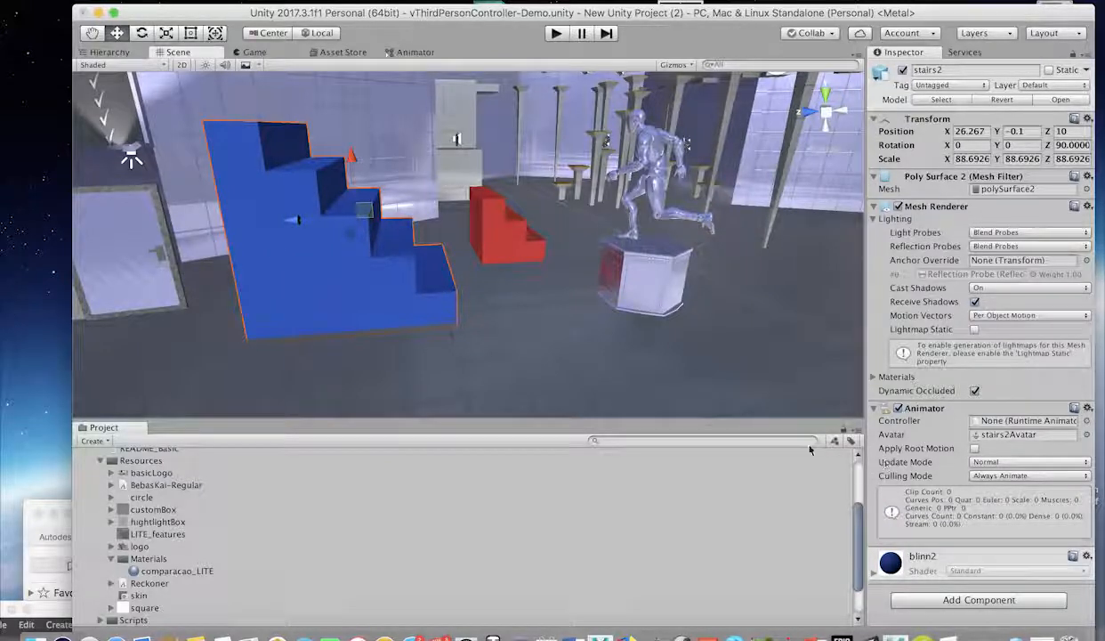
Add a Physics > Mesh Collider component to stairs2, using the polySurface2 mesh.
click(960, 601)
click(920, 427)
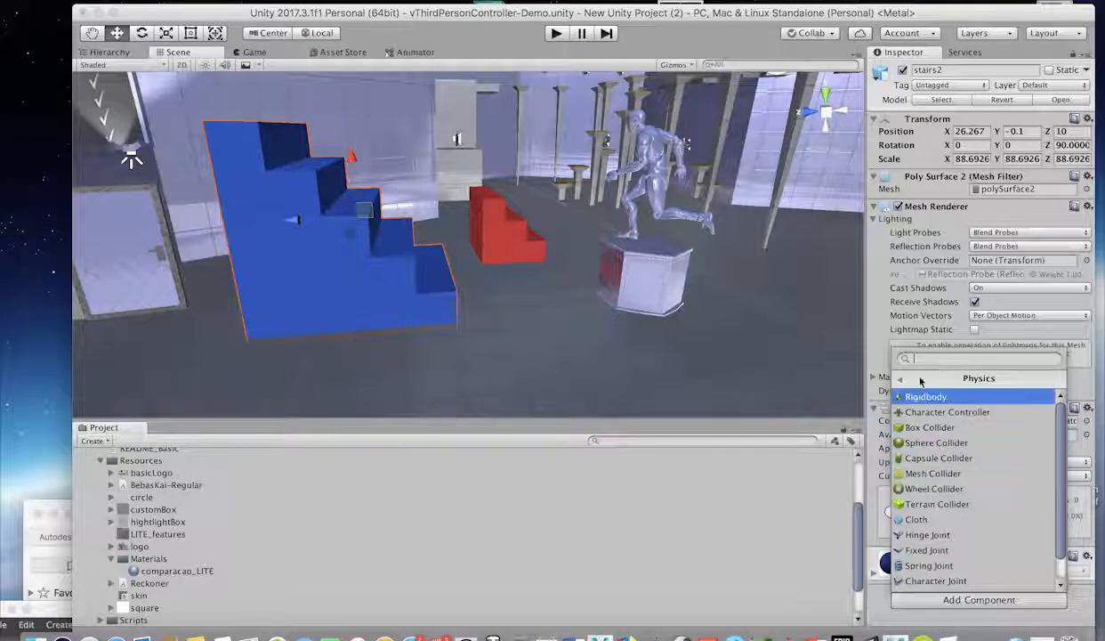
click(908, 479)
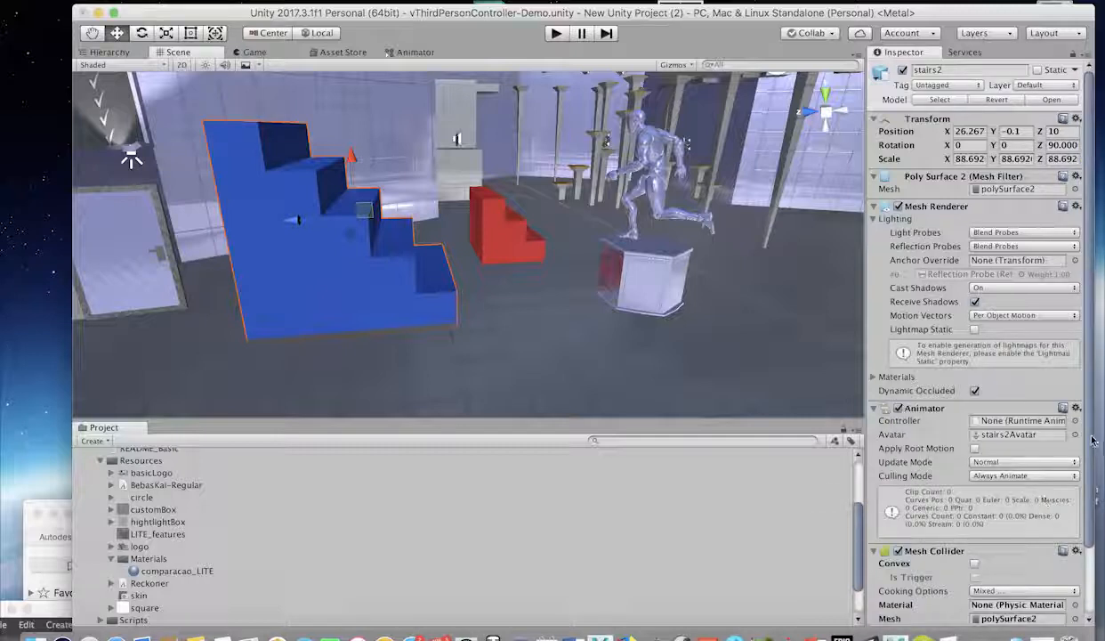
scroll(1093, 439, down, 4)
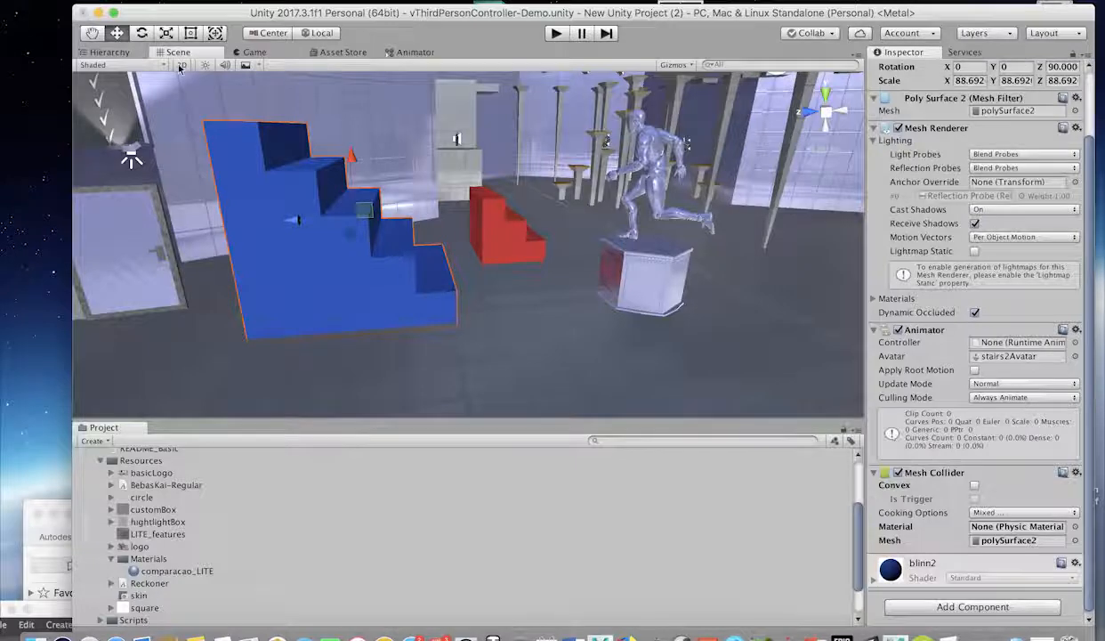
Enter Play mode and run the character with W toward and onto the blue stairs.
key(super+p)
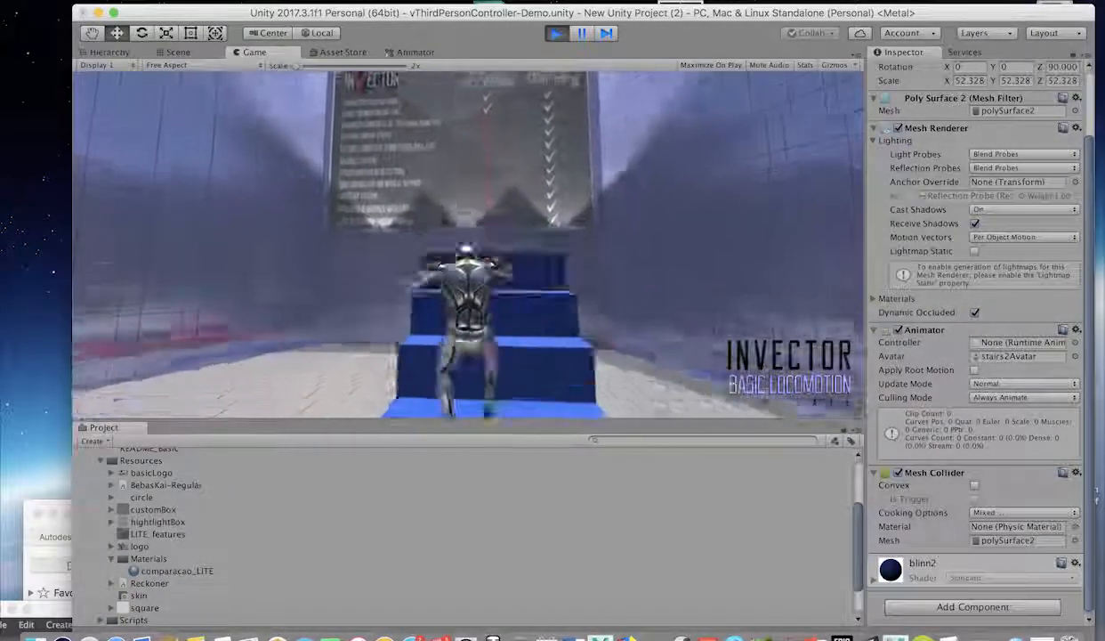
key(w)
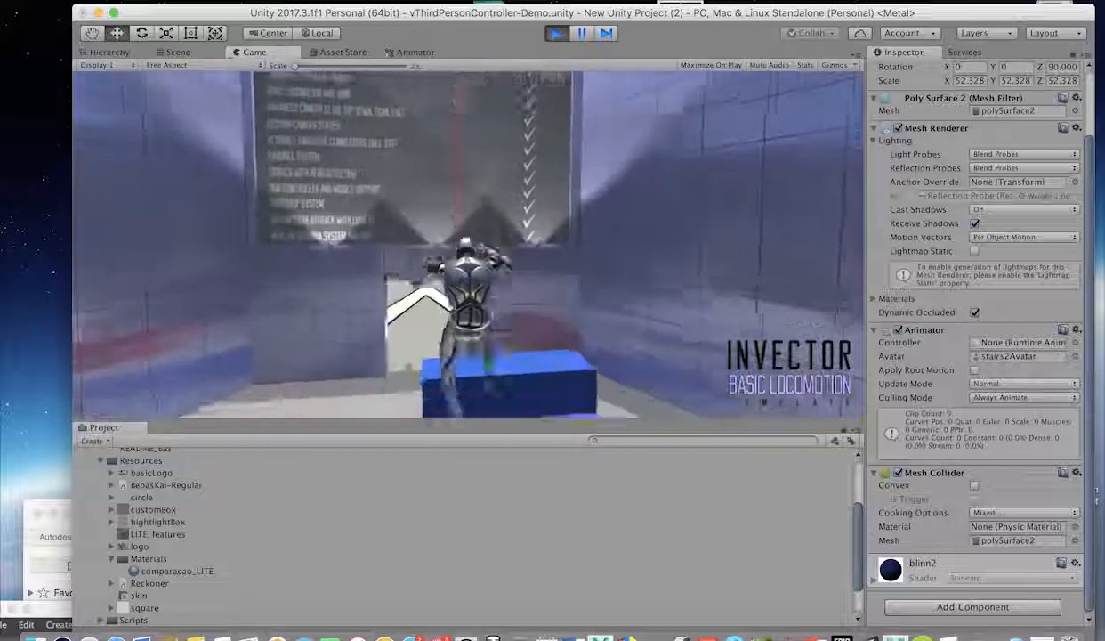
key(w)
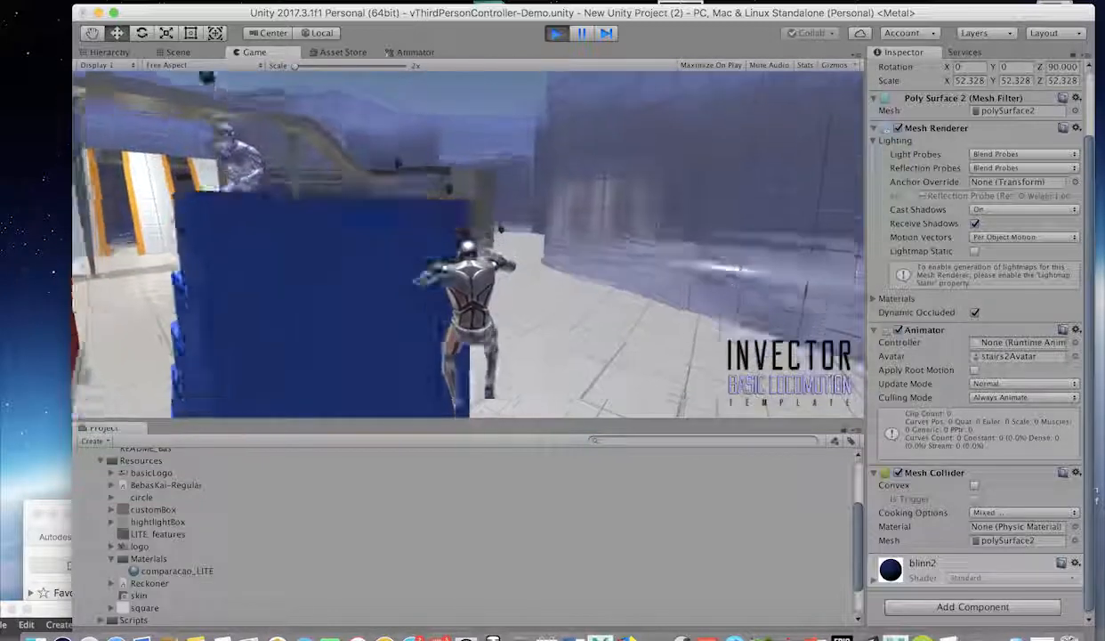
key(w)
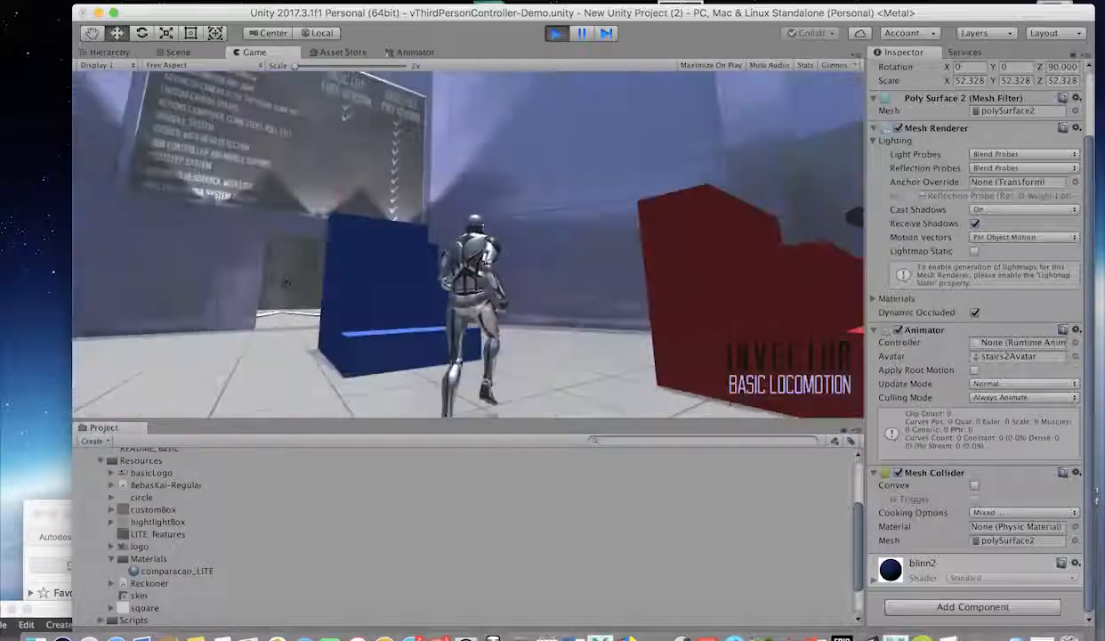
key(w)
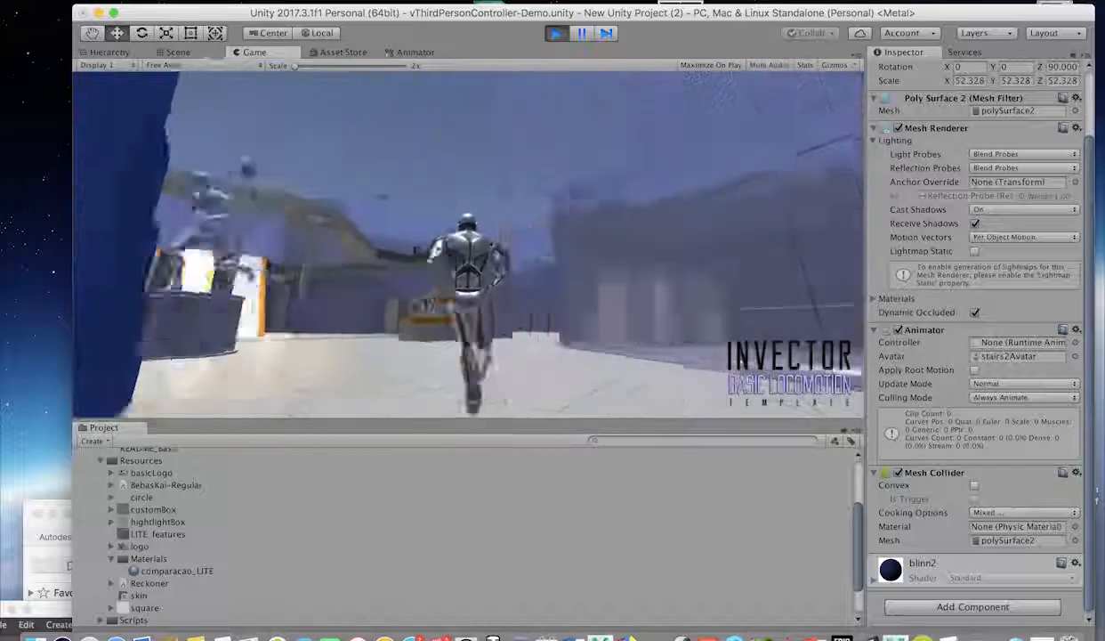
key(w)
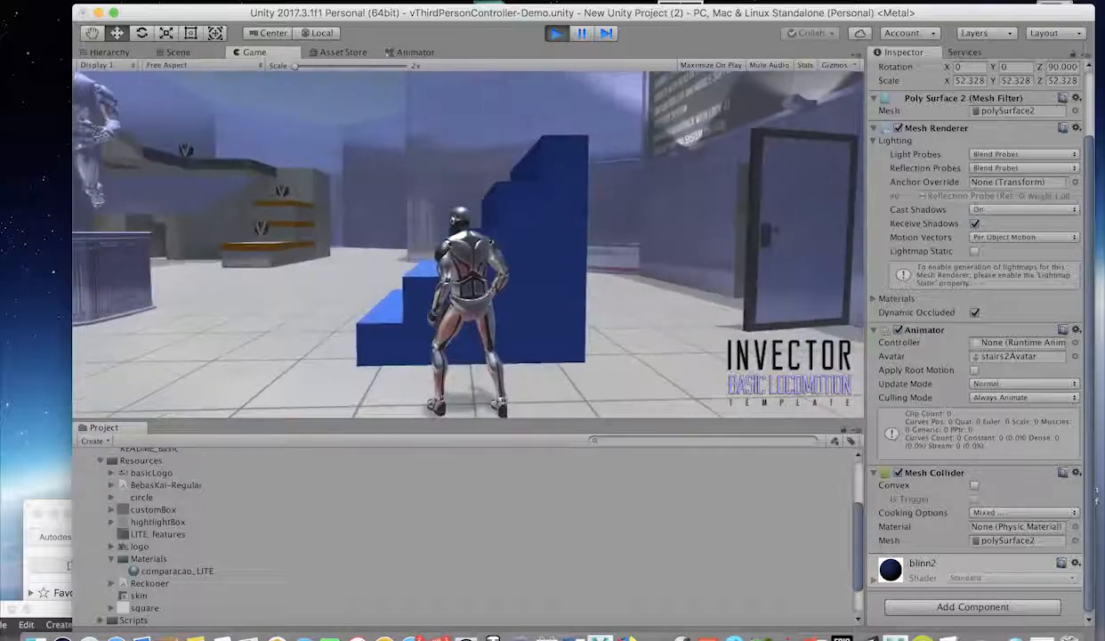
key(w)
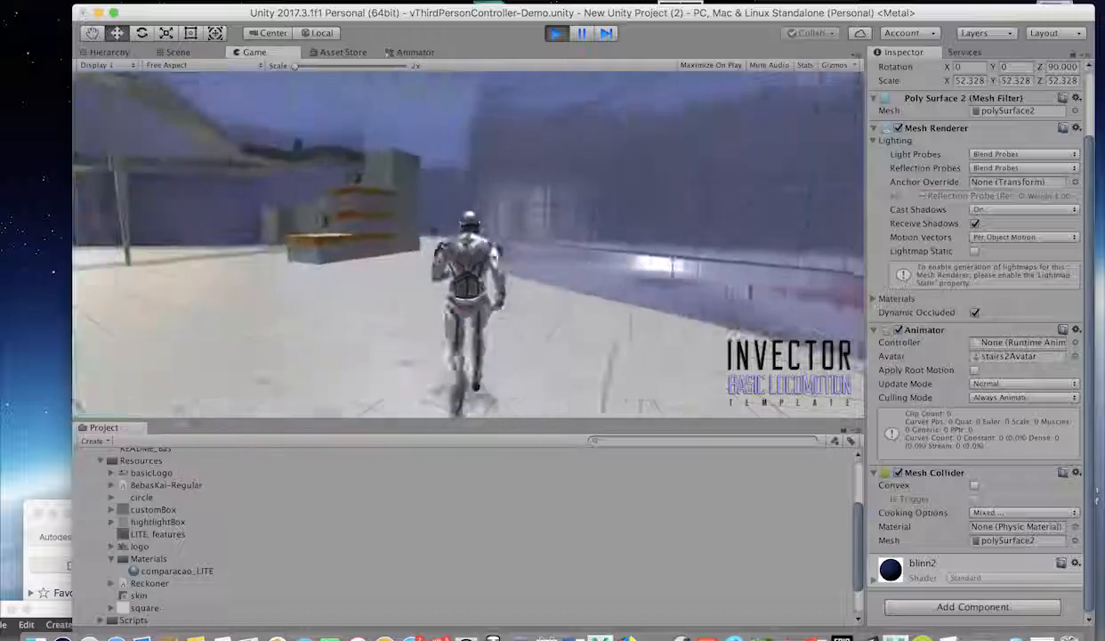